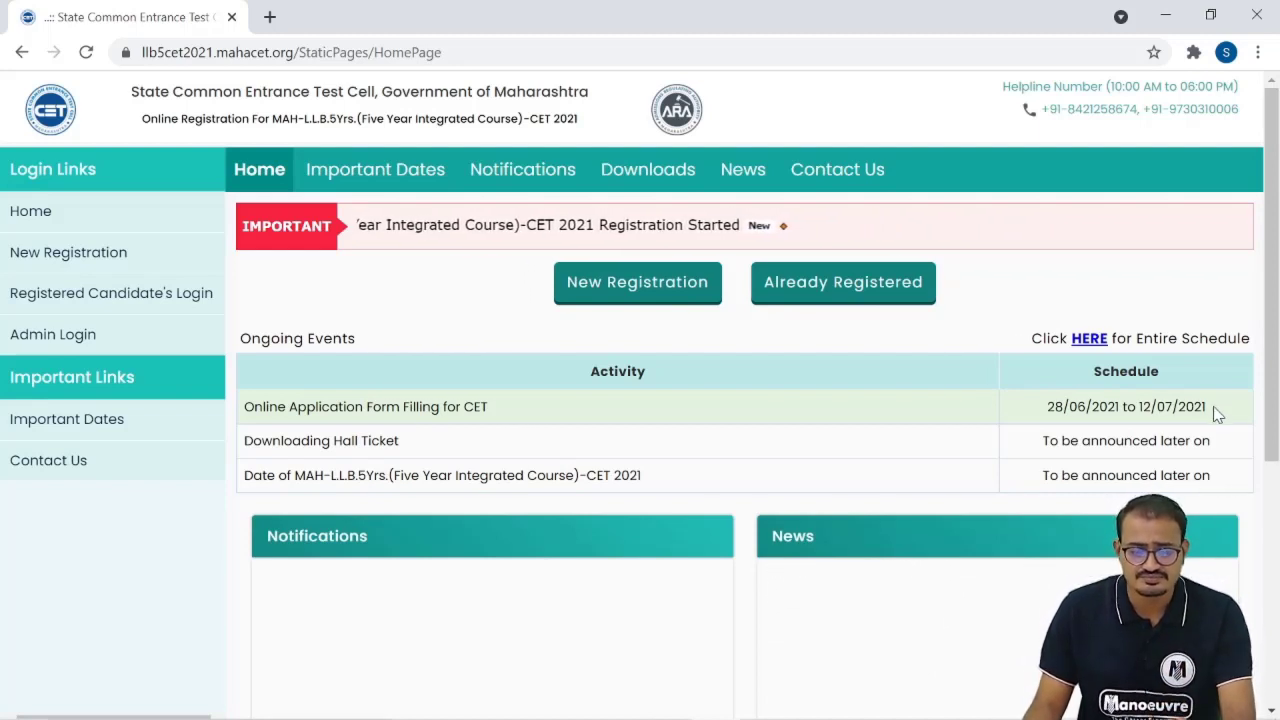
Start a new CET registration and look over its prerequisite instructions
click(617, 292)
scroll(612, 300, down, 3)
scroll(611, 328, up, 3)
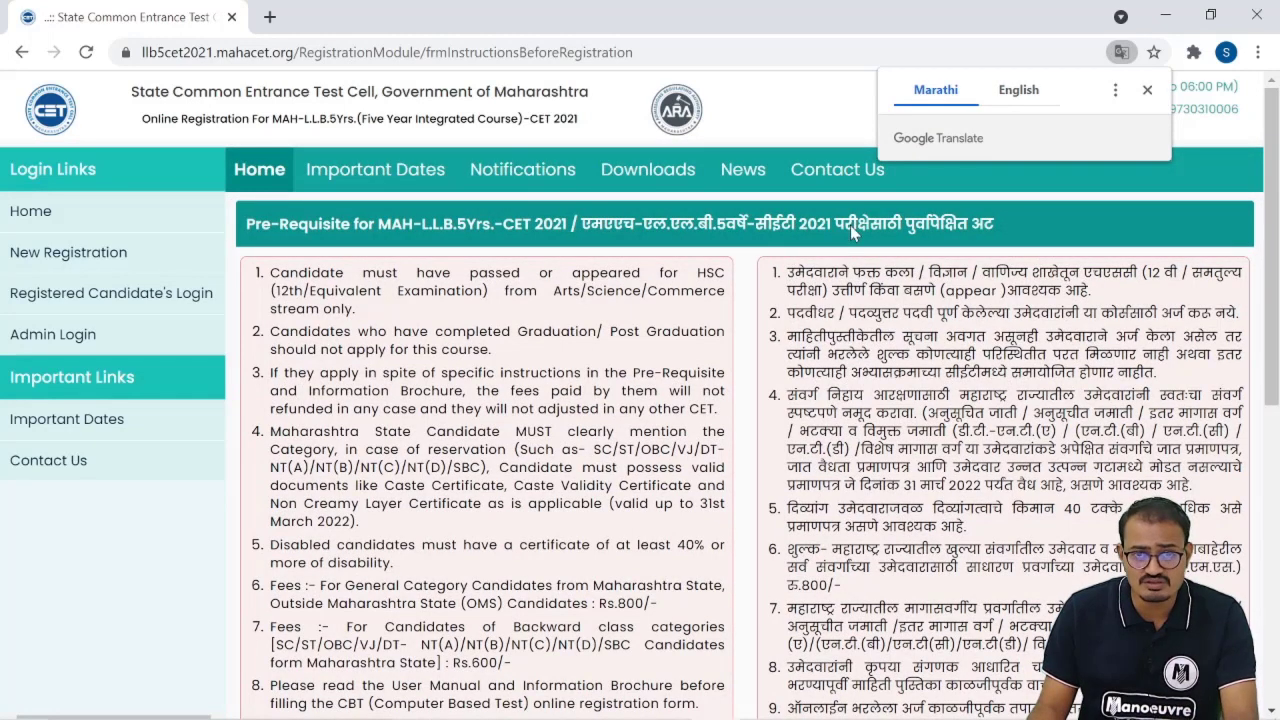
Translate the instructions into English, read to the end, and accept them
click(1020, 92)
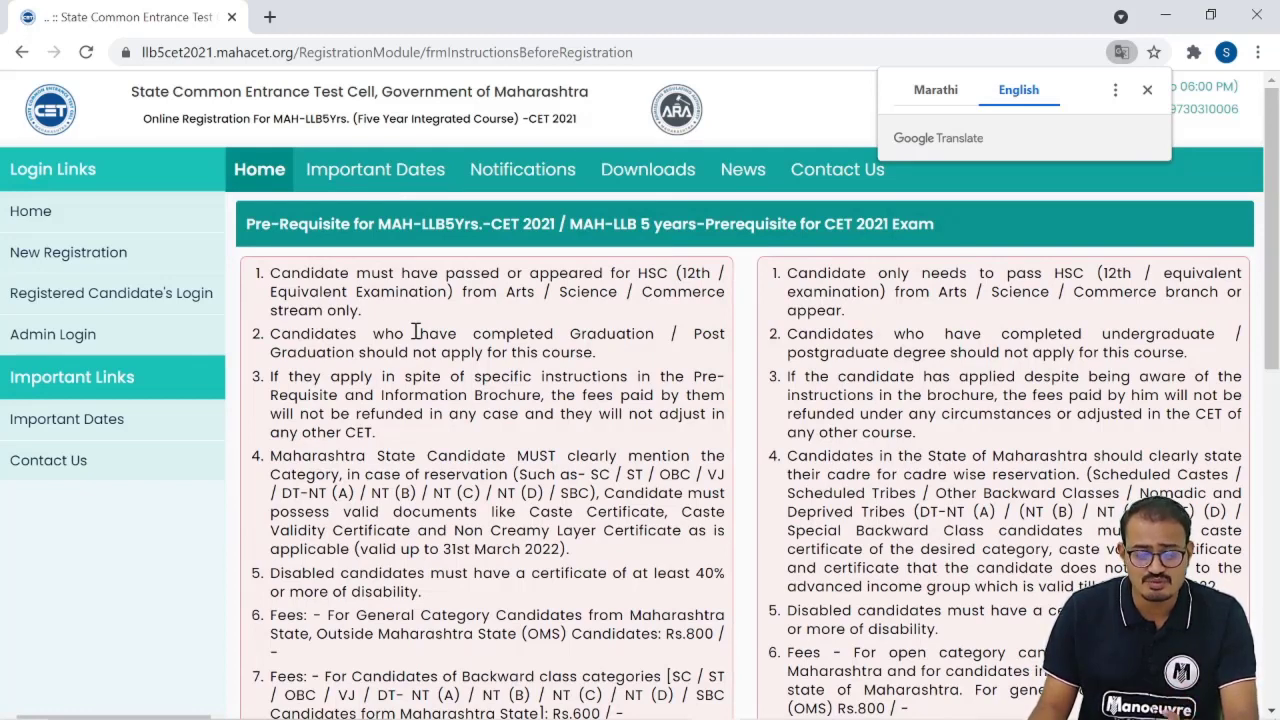
scroll(416, 332, down, 2)
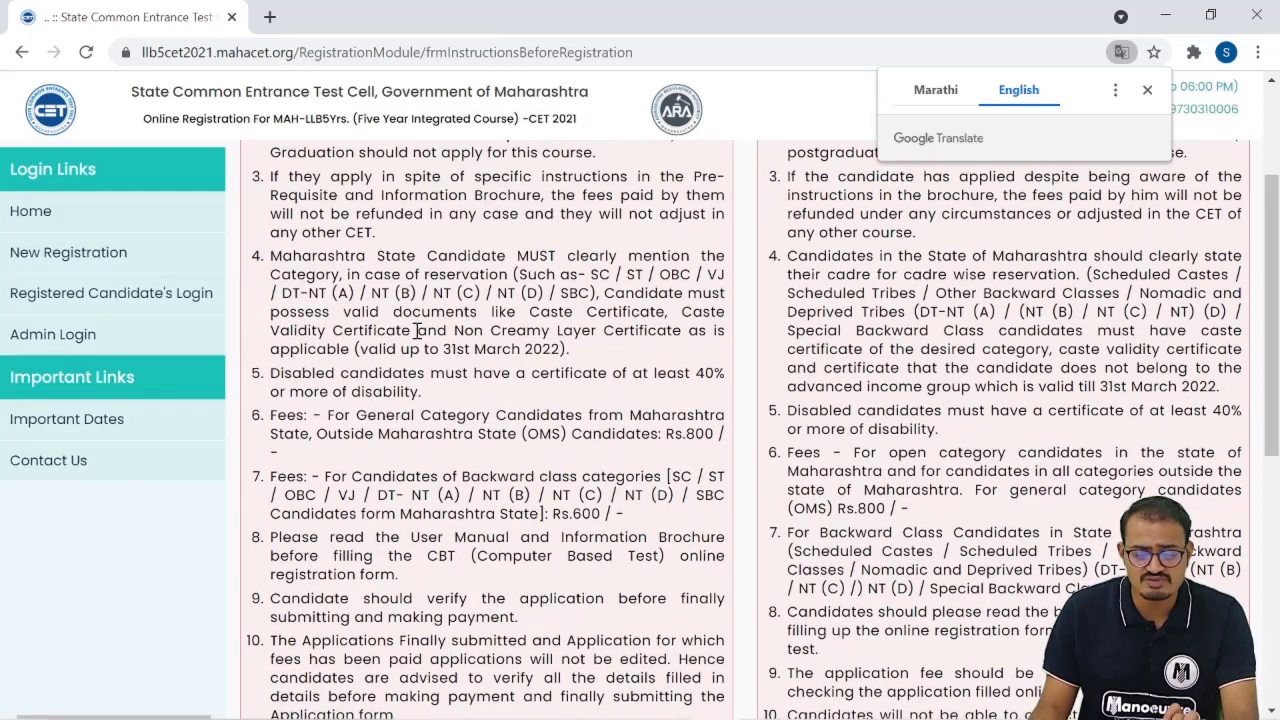
scroll(416, 330, down, 6)
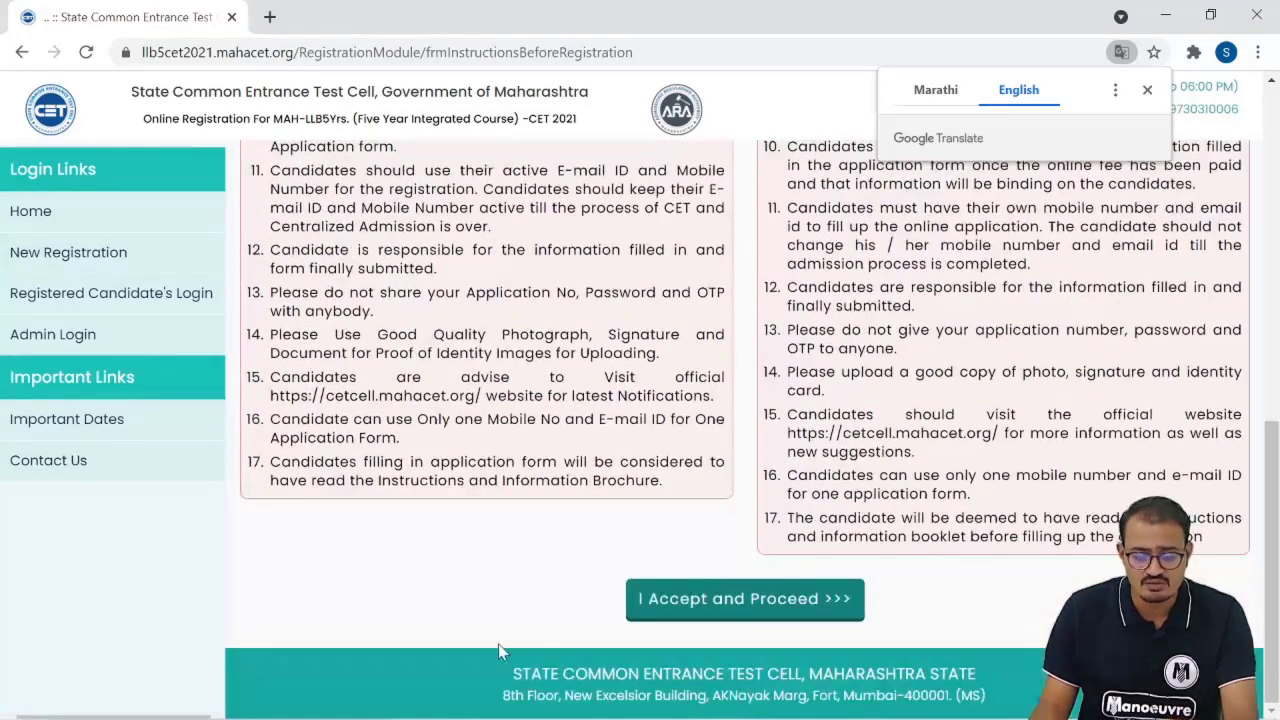
click(675, 600)
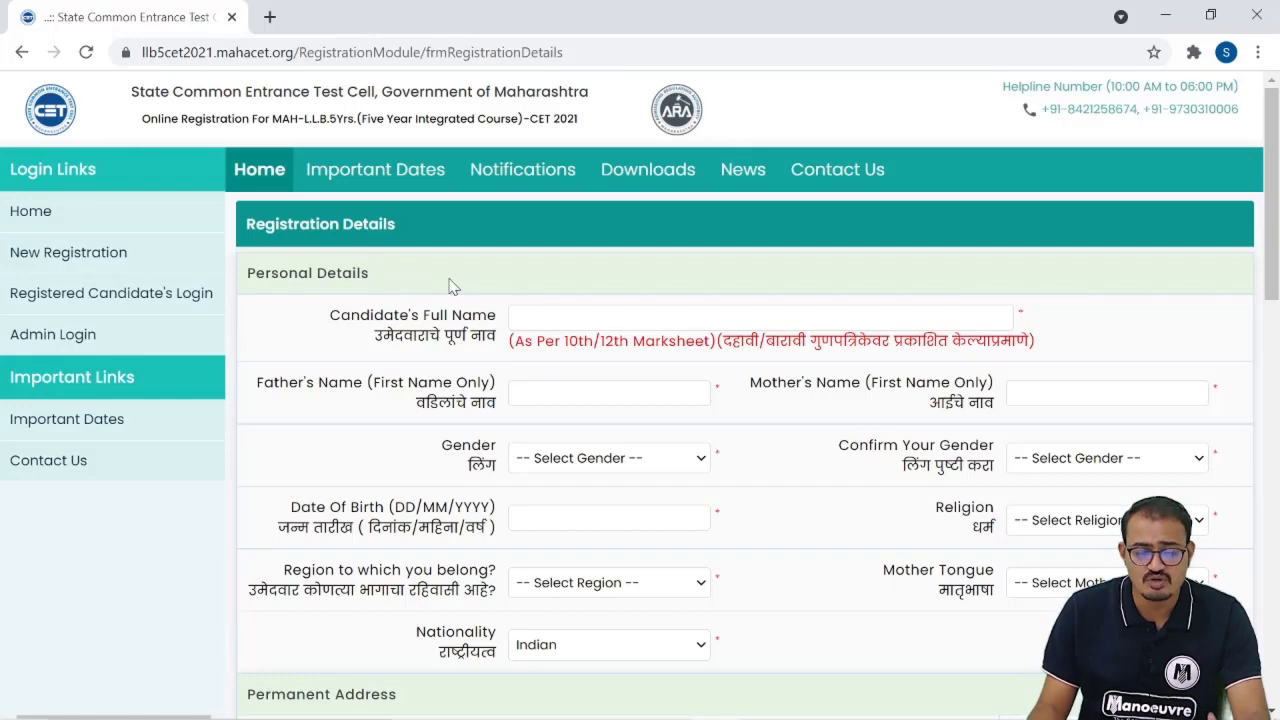
Scroll through the blank Registration Details form, try submitting it empty, then open the Religion list
scroll(488, 288, down, 5)
scroll(524, 322, down, 3)
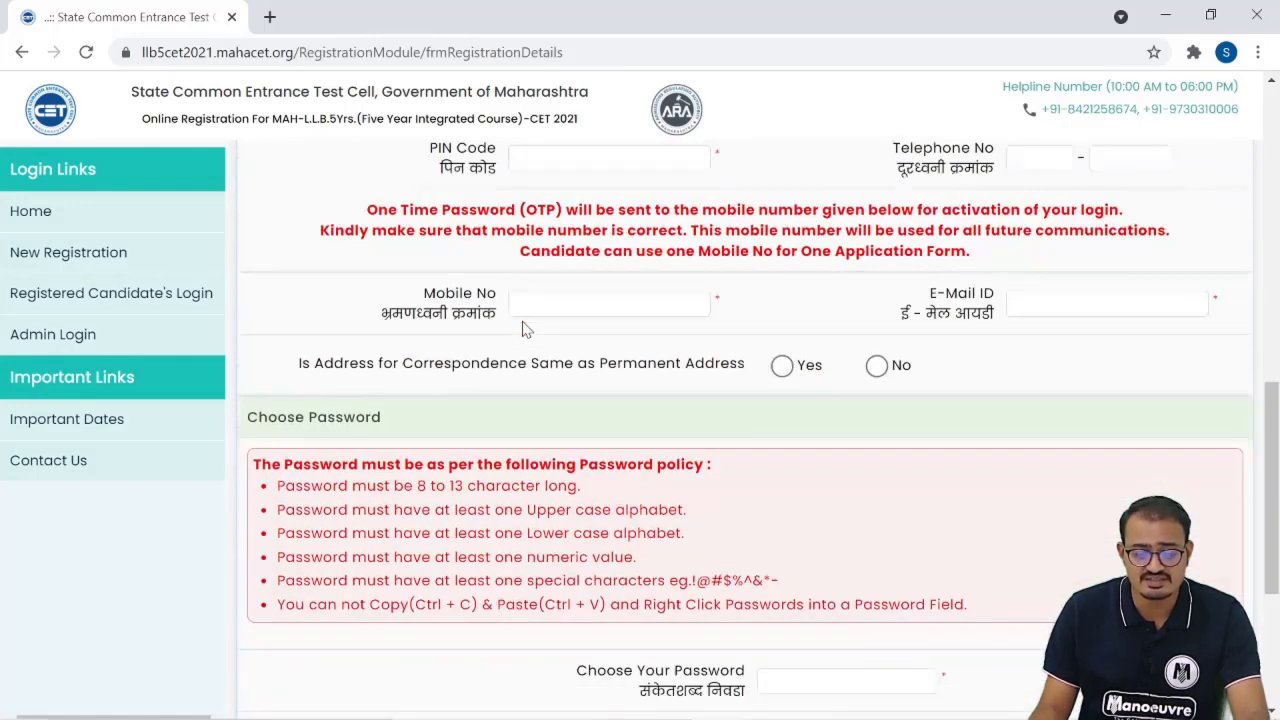
scroll(524, 330, down, 1)
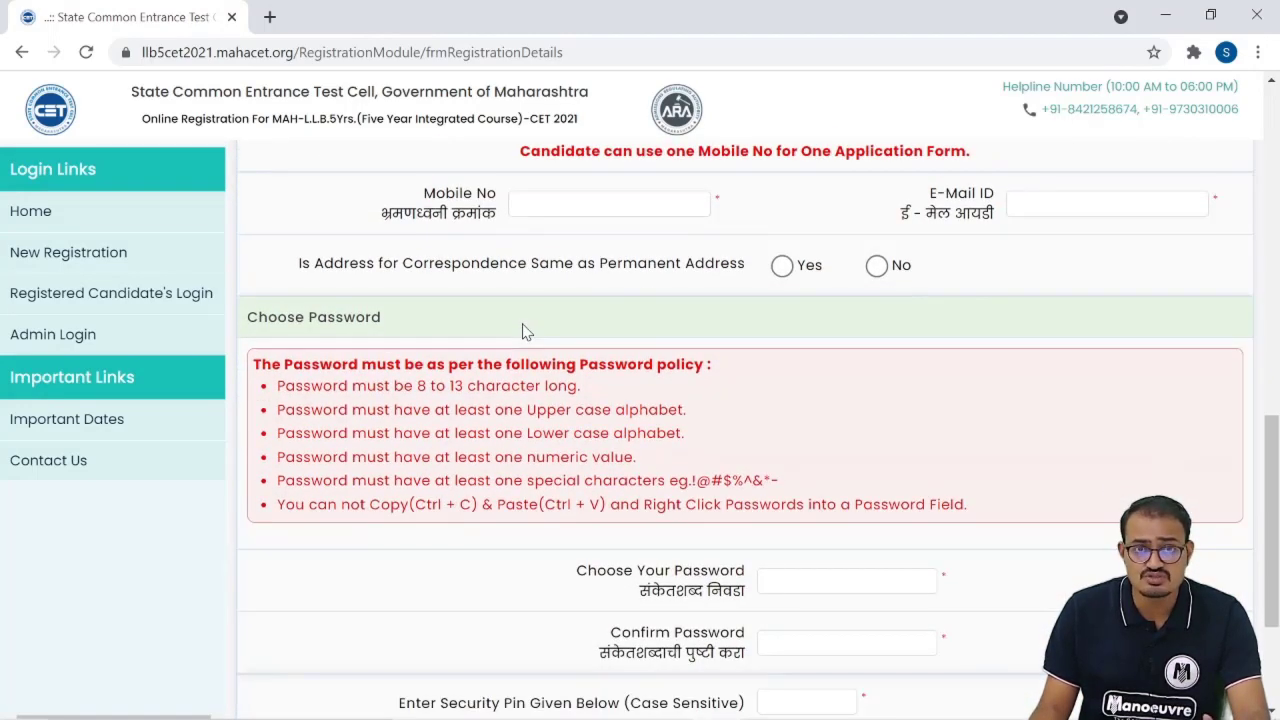
scroll(524, 332, down, 2)
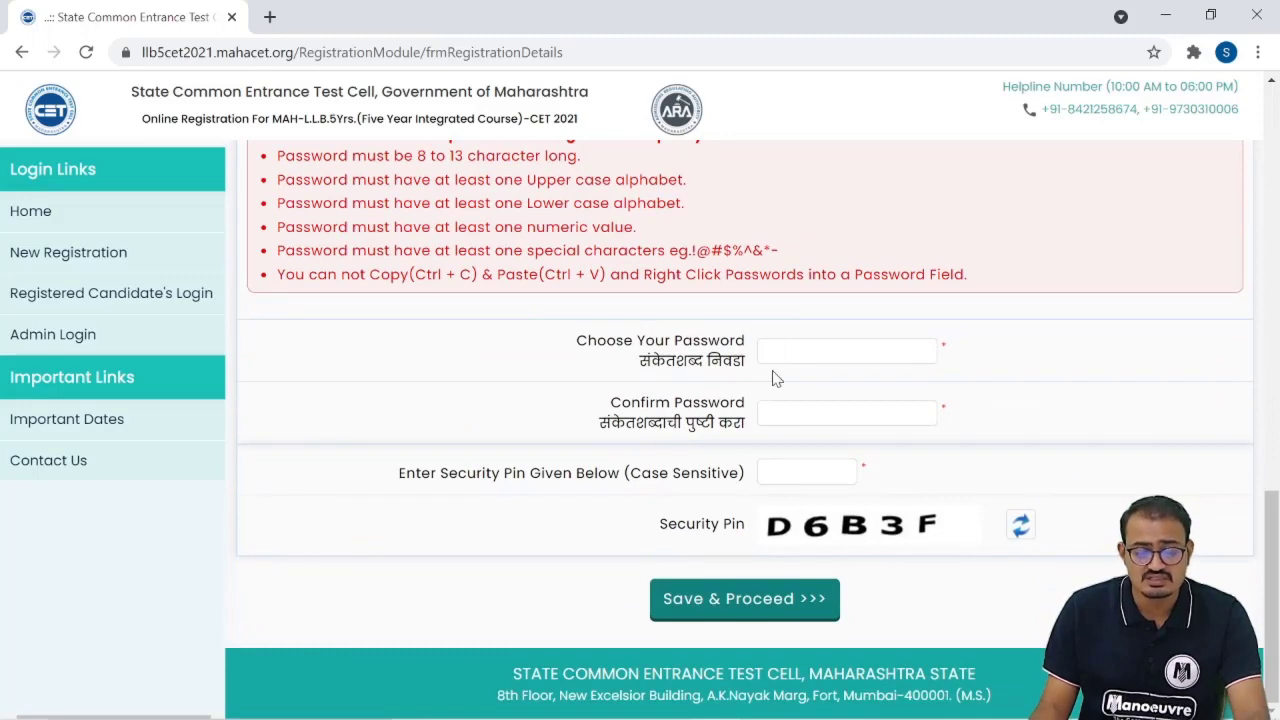
click(730, 605)
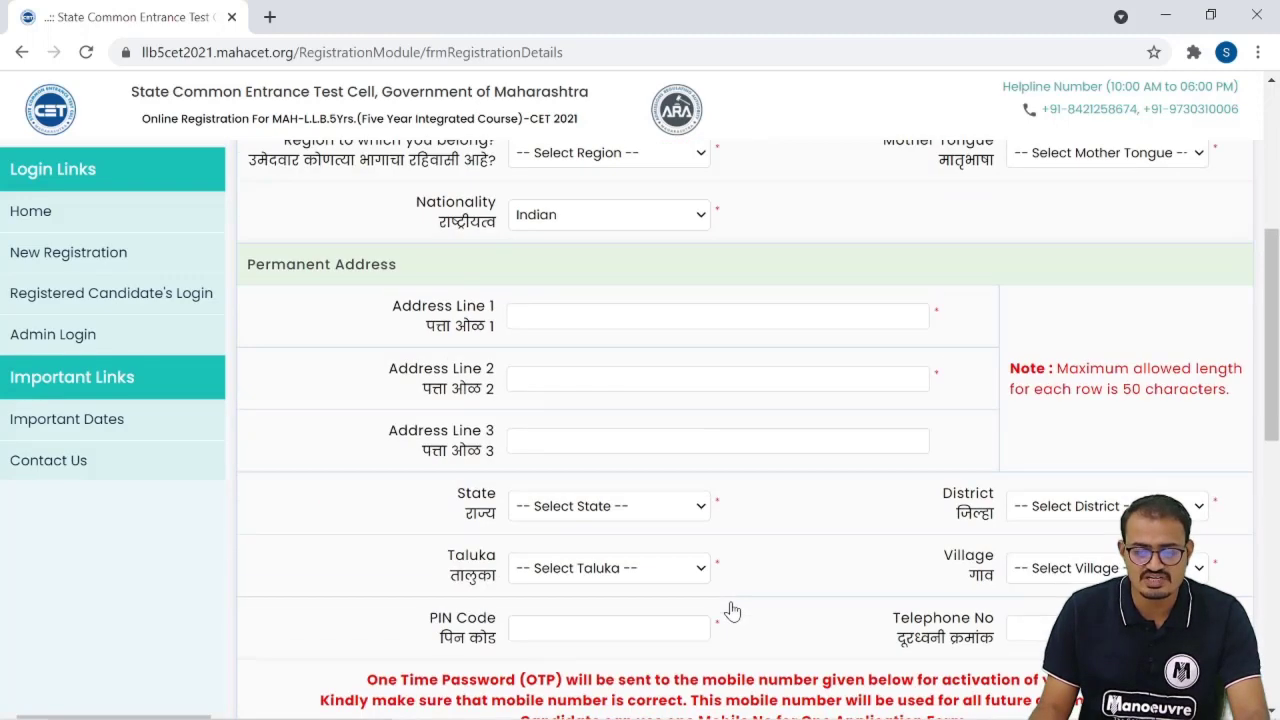
scroll(574, 318, down, 2)
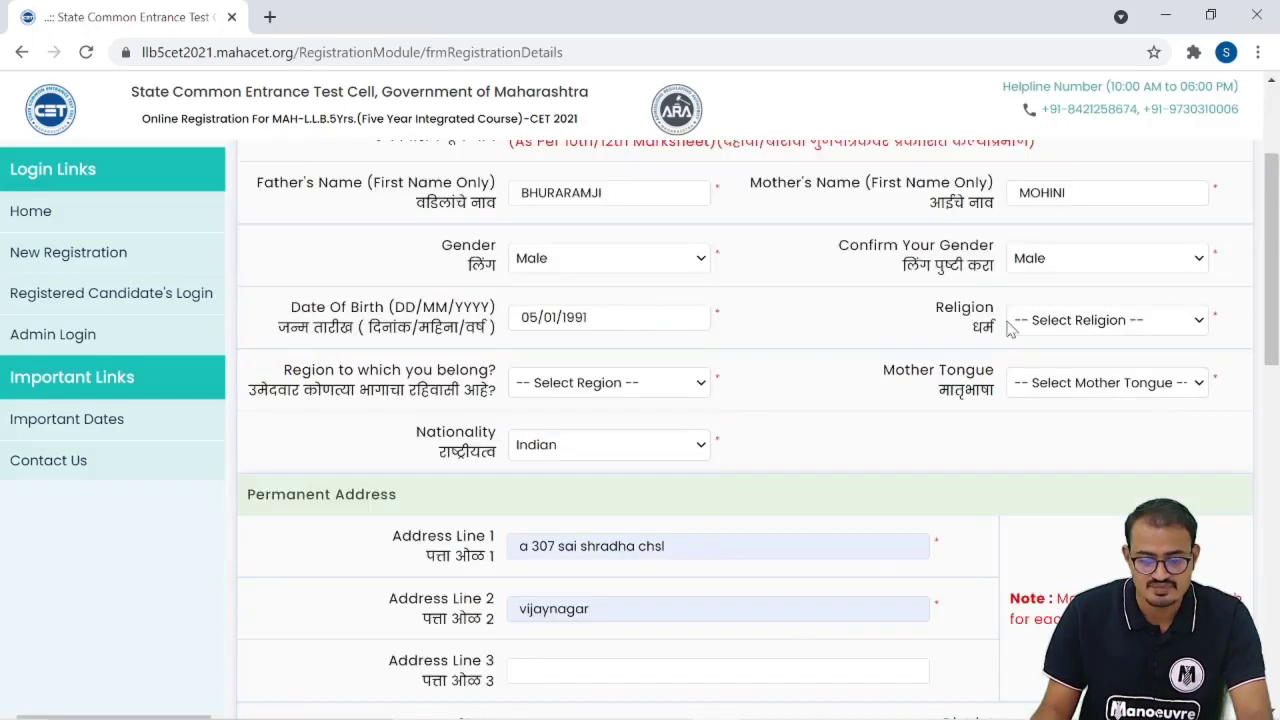
click(1087, 322)
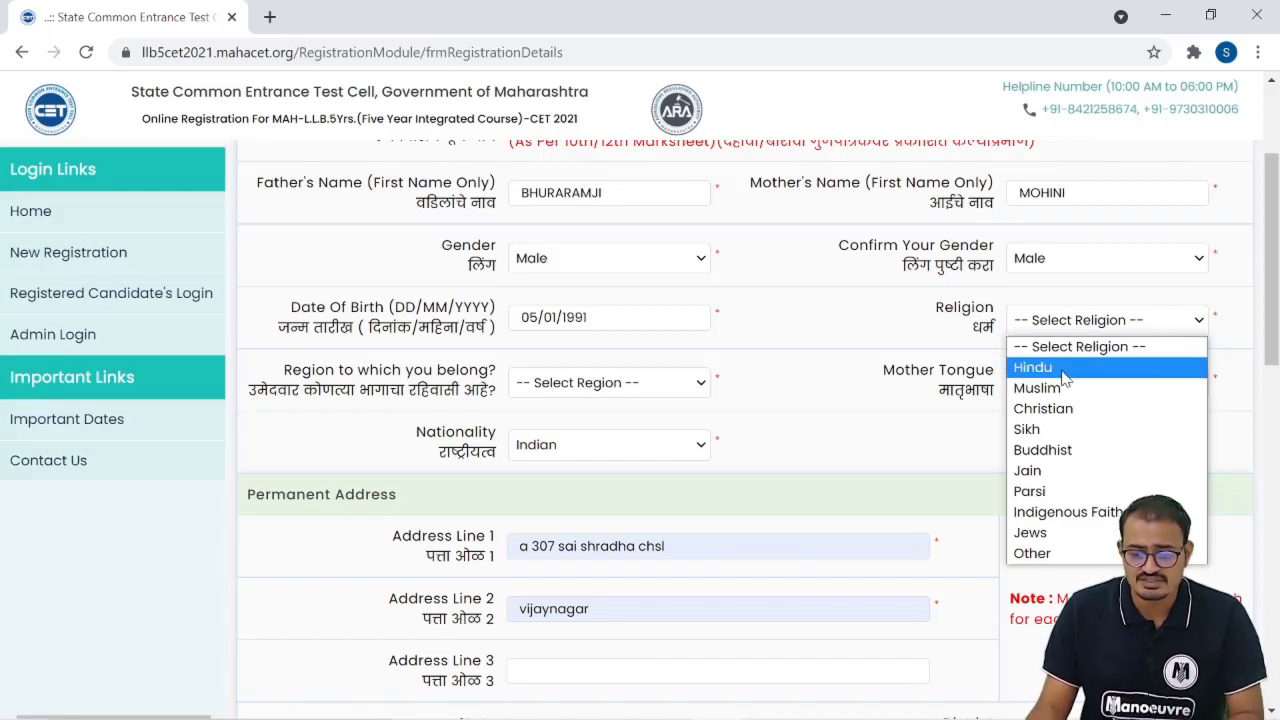
Set religion to Hindu and region to Urban, open Mother Tongue, and move to the mobile number
click(1067, 368)
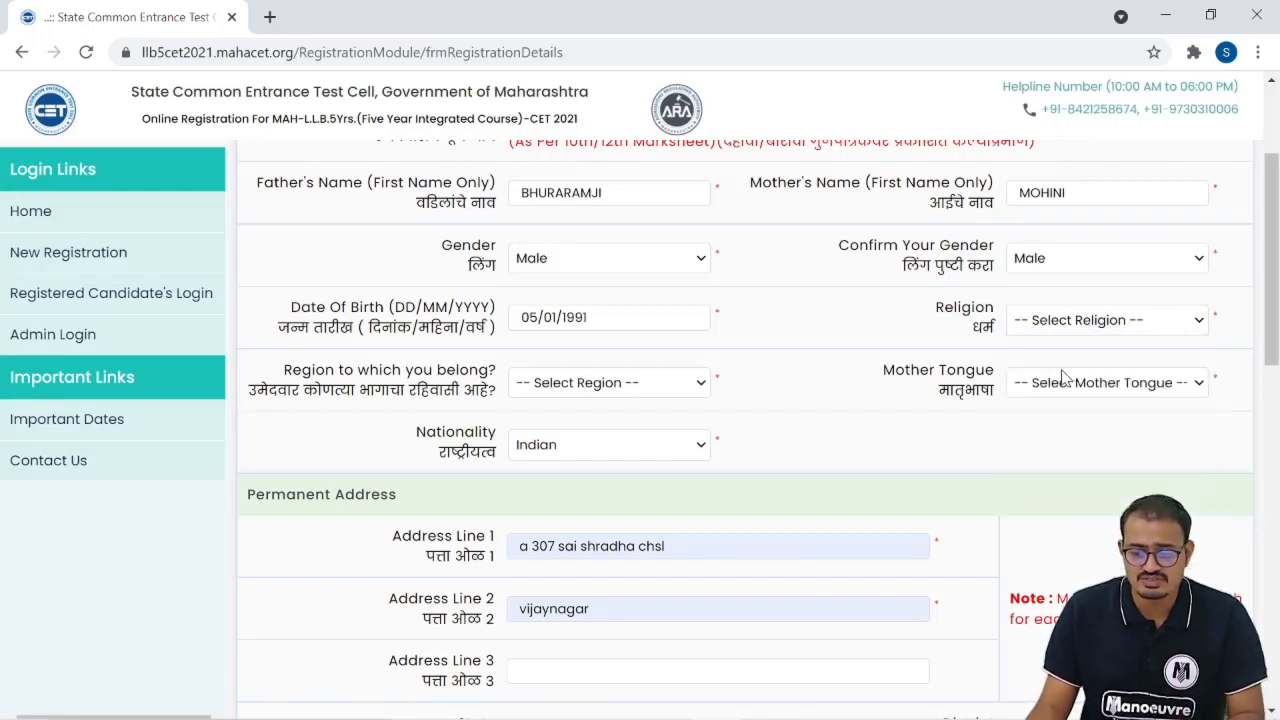
click(644, 392)
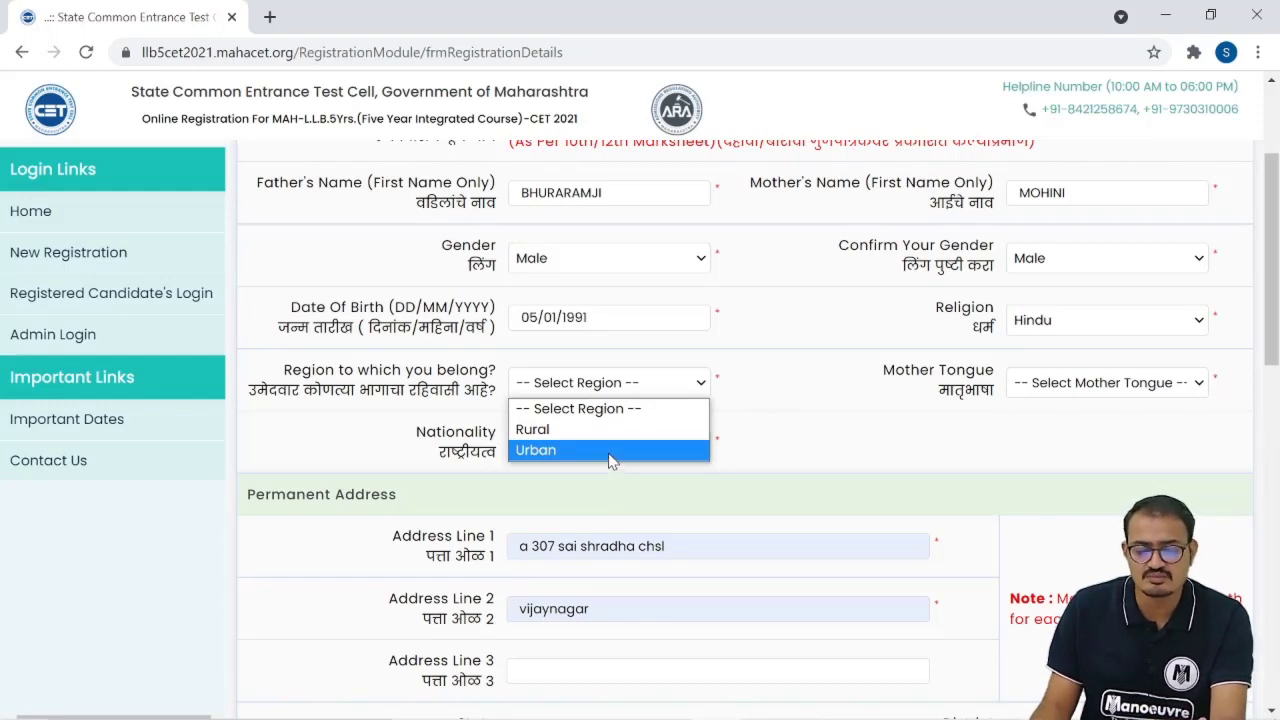
click(613, 450)
click(1057, 385)
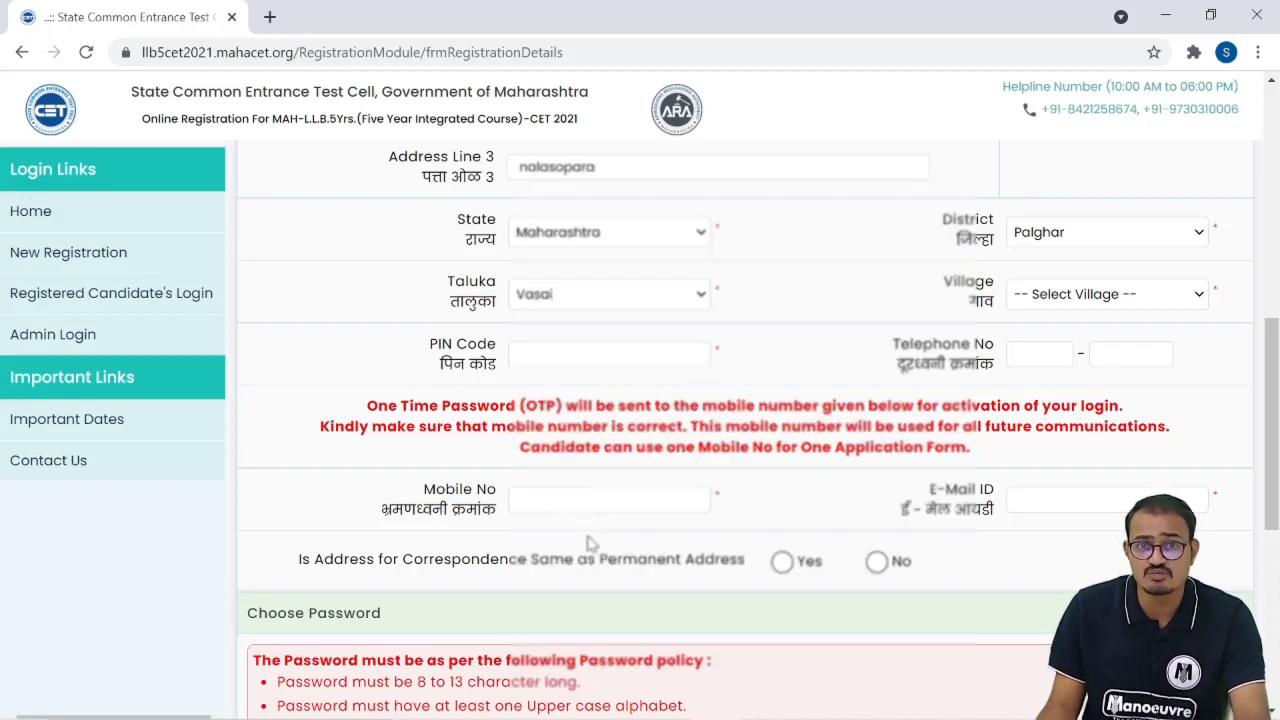
click(580, 497)
click(578, 470)
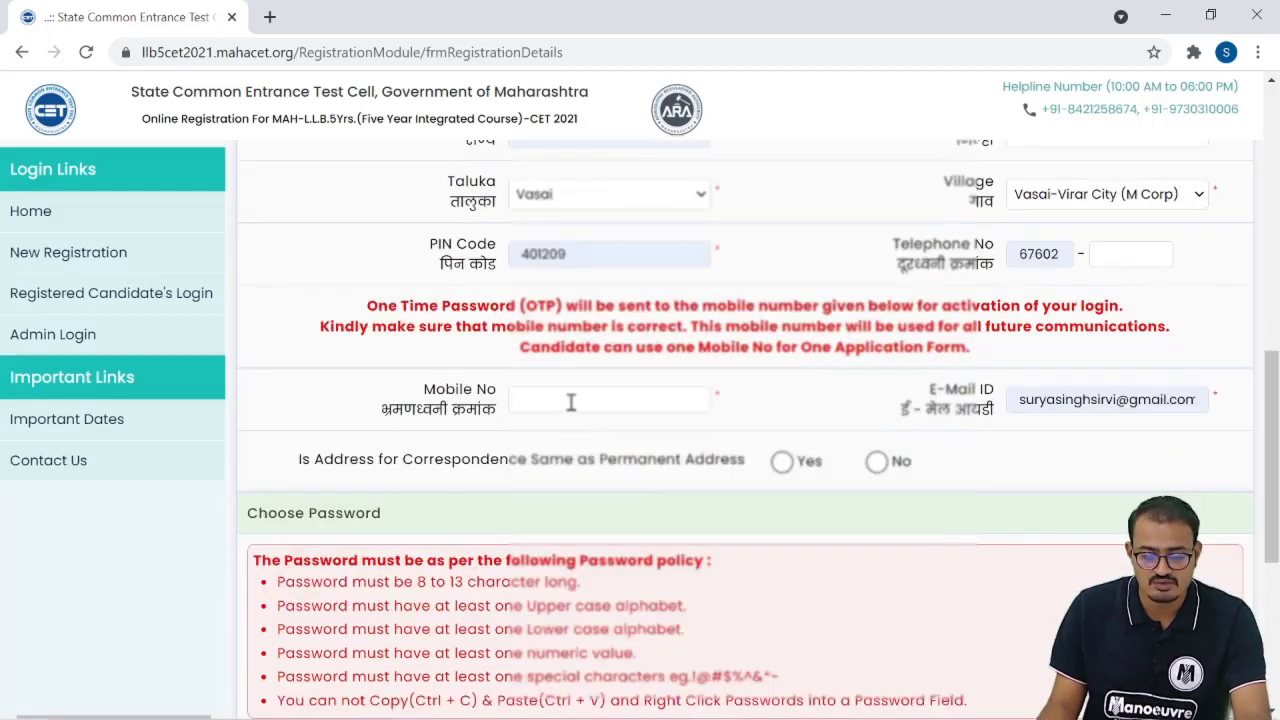
Fill in the mobile number from the browser's saved autofill suggestion
click(570, 399)
click(568, 447)
scroll(750, 388, down, 1)
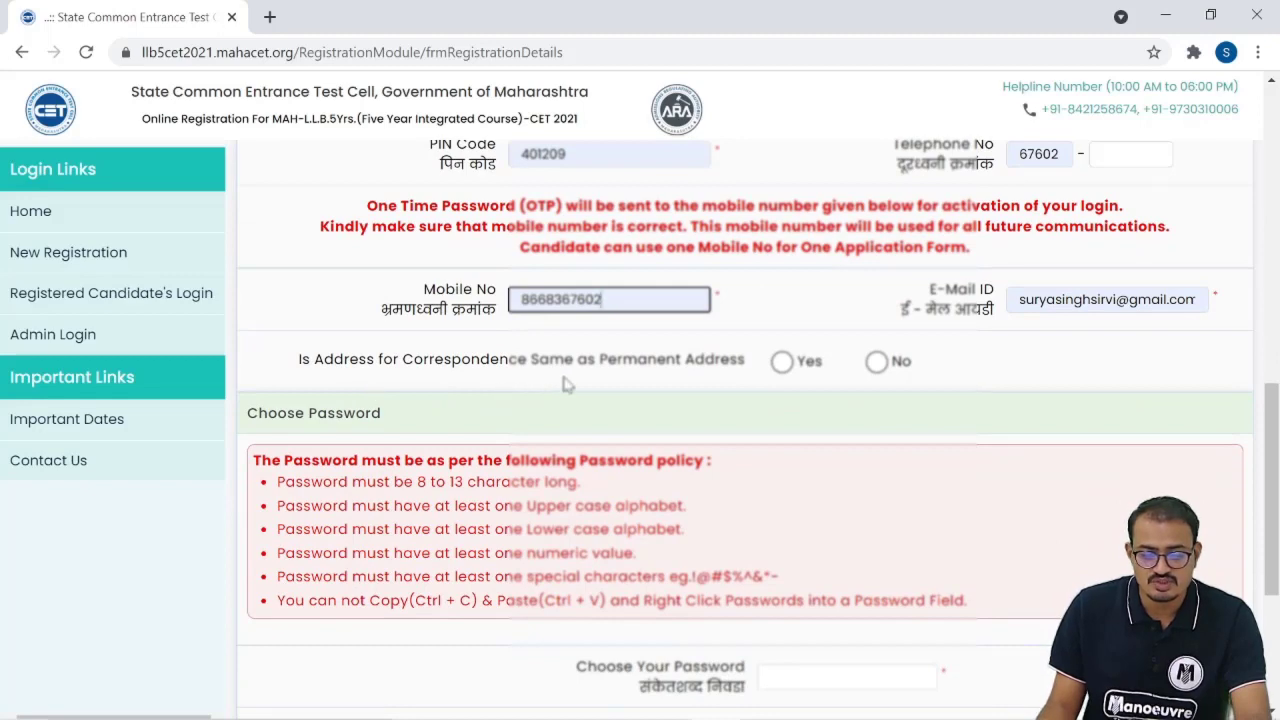
Mark the correspondence address as Yes, the same as the permanent address
click(782, 362)
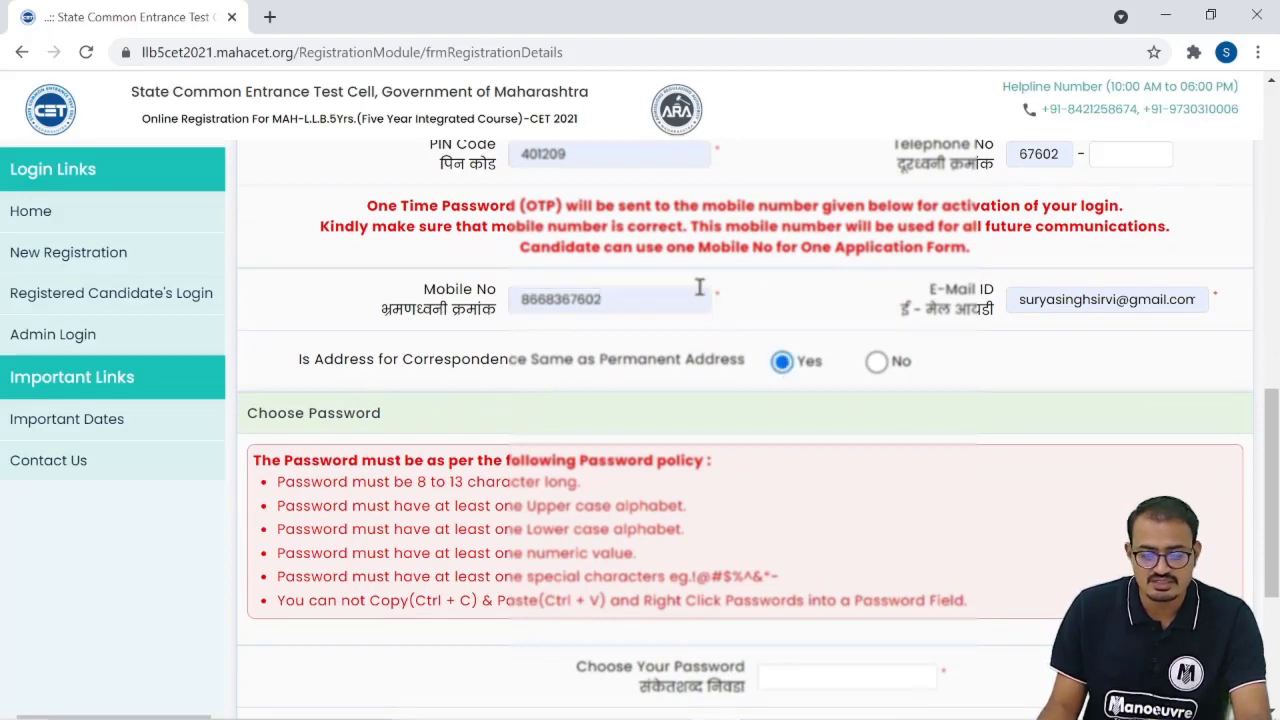
scroll(700, 295, down, 2)
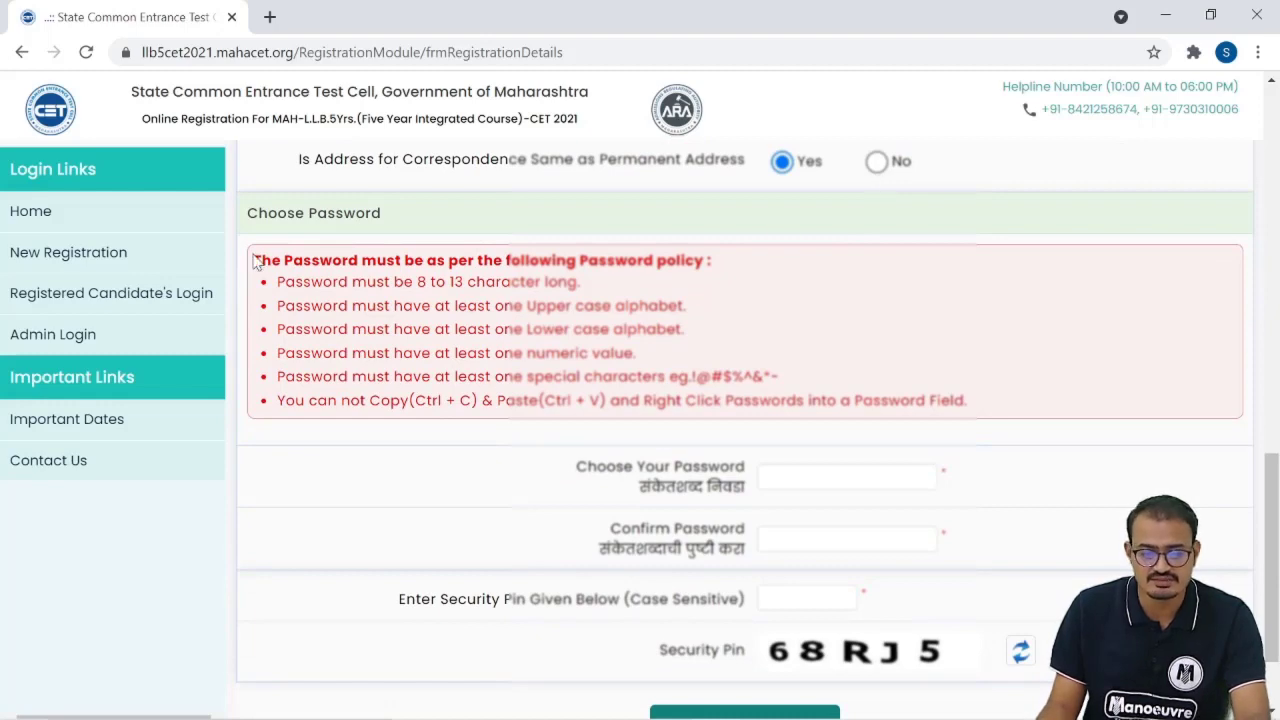
scroll(367, 277, up, 2)
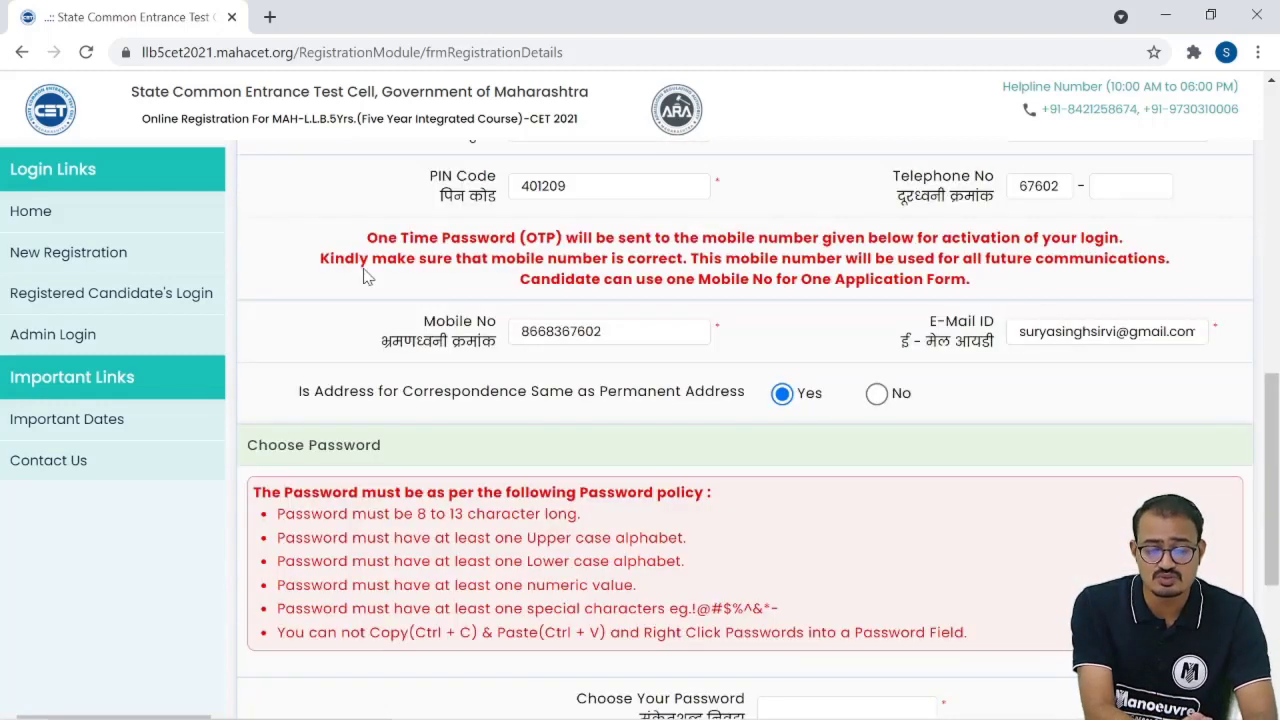
scroll(367, 277, down, 2)
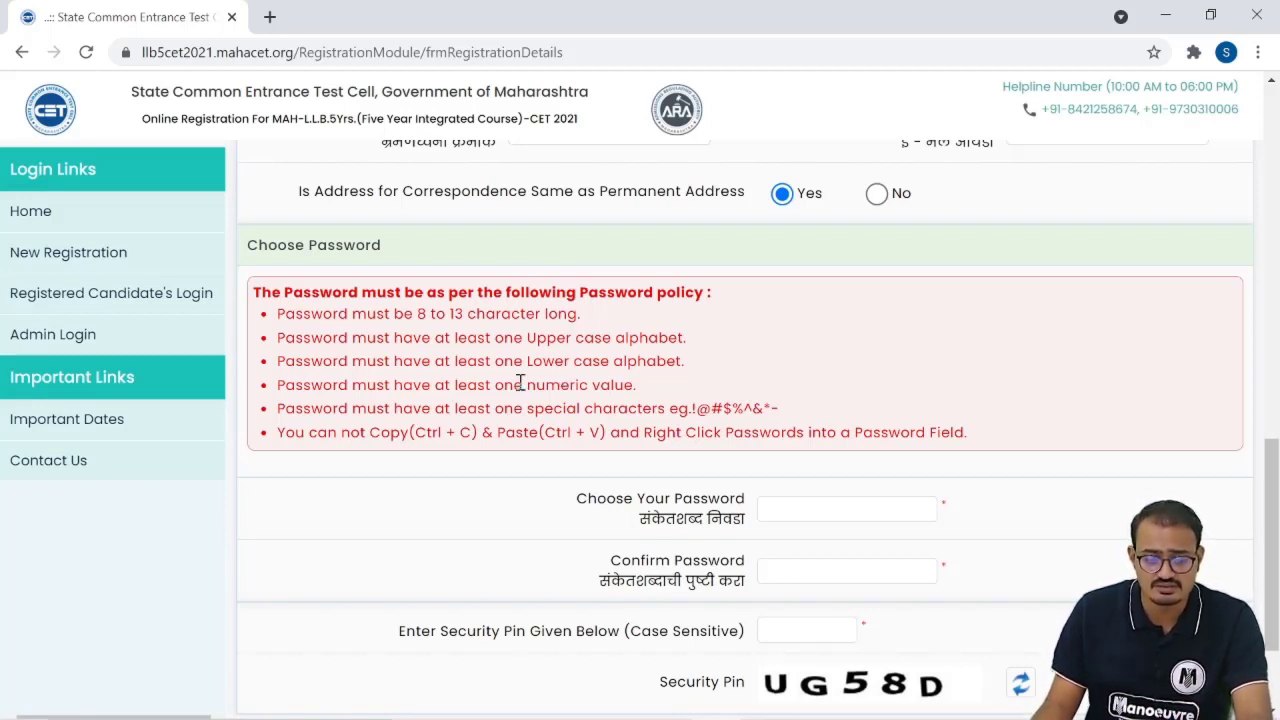
Set the account password, enter the security pin, and submit the registration with Save & Proceed
click(797, 509)
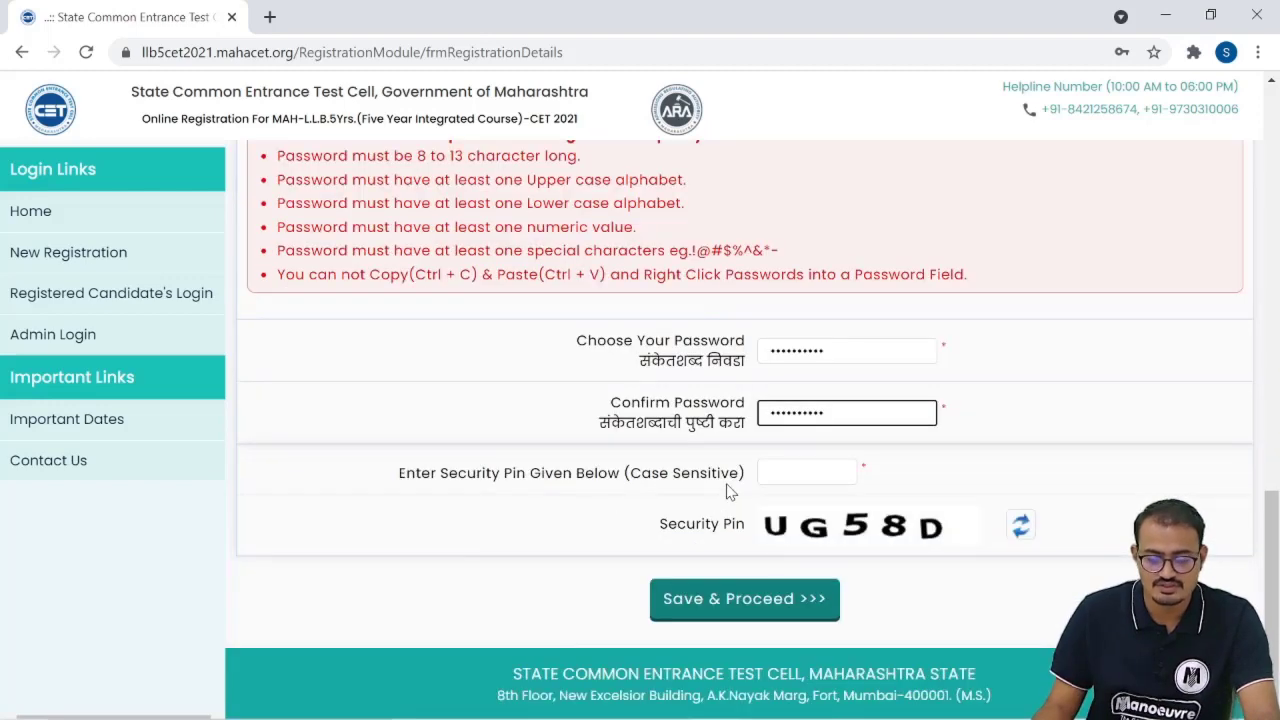
click(802, 473)
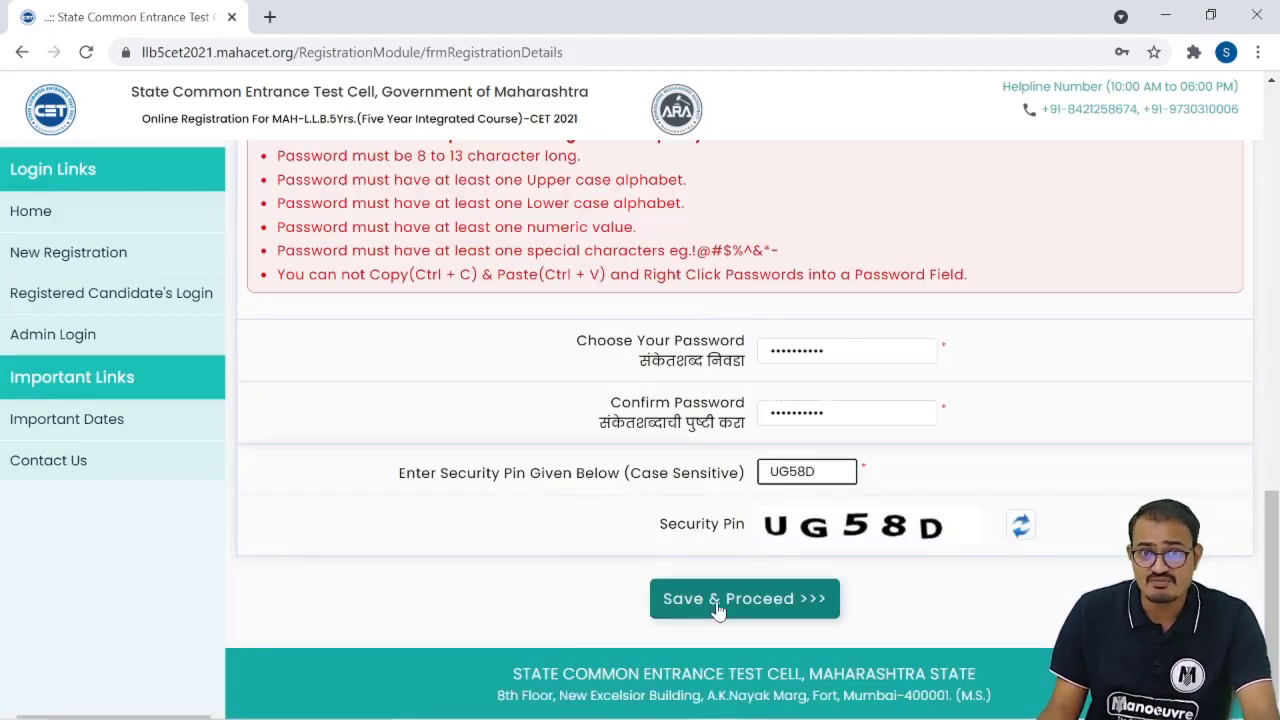
click(717, 608)
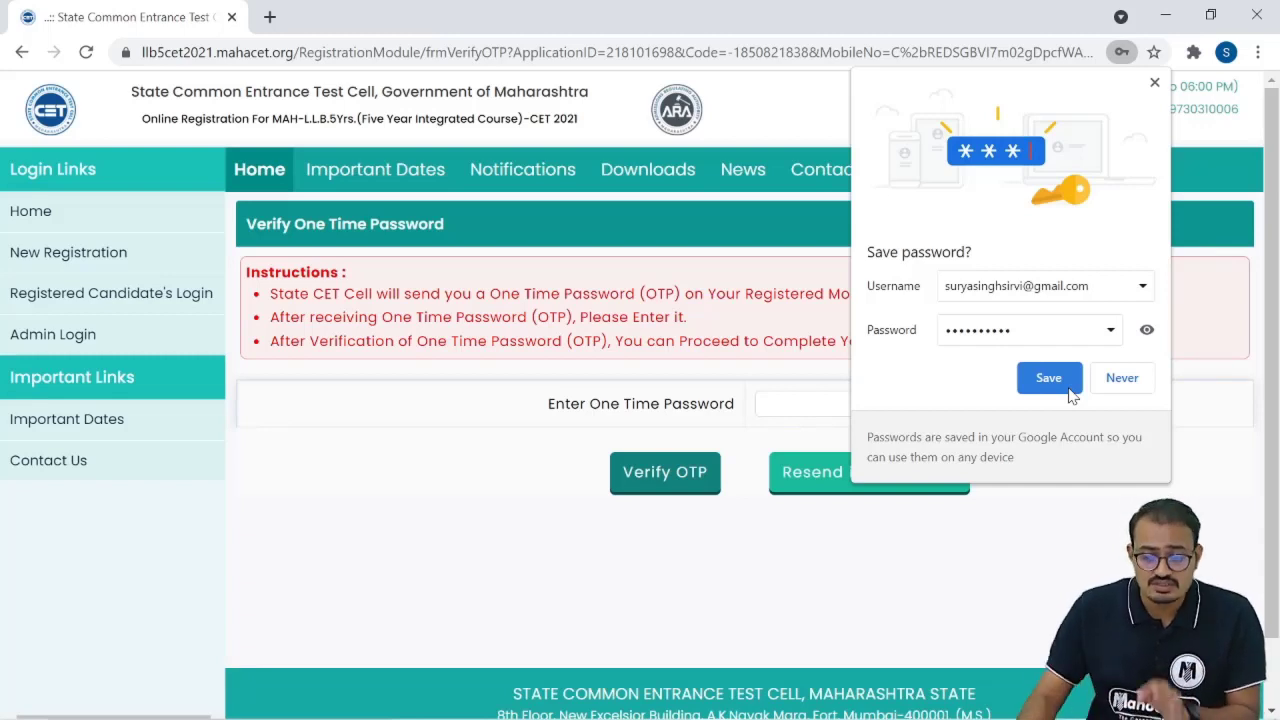
Answer the save-password prompt, then enter and verify the mobile one-time password
click(1122, 380)
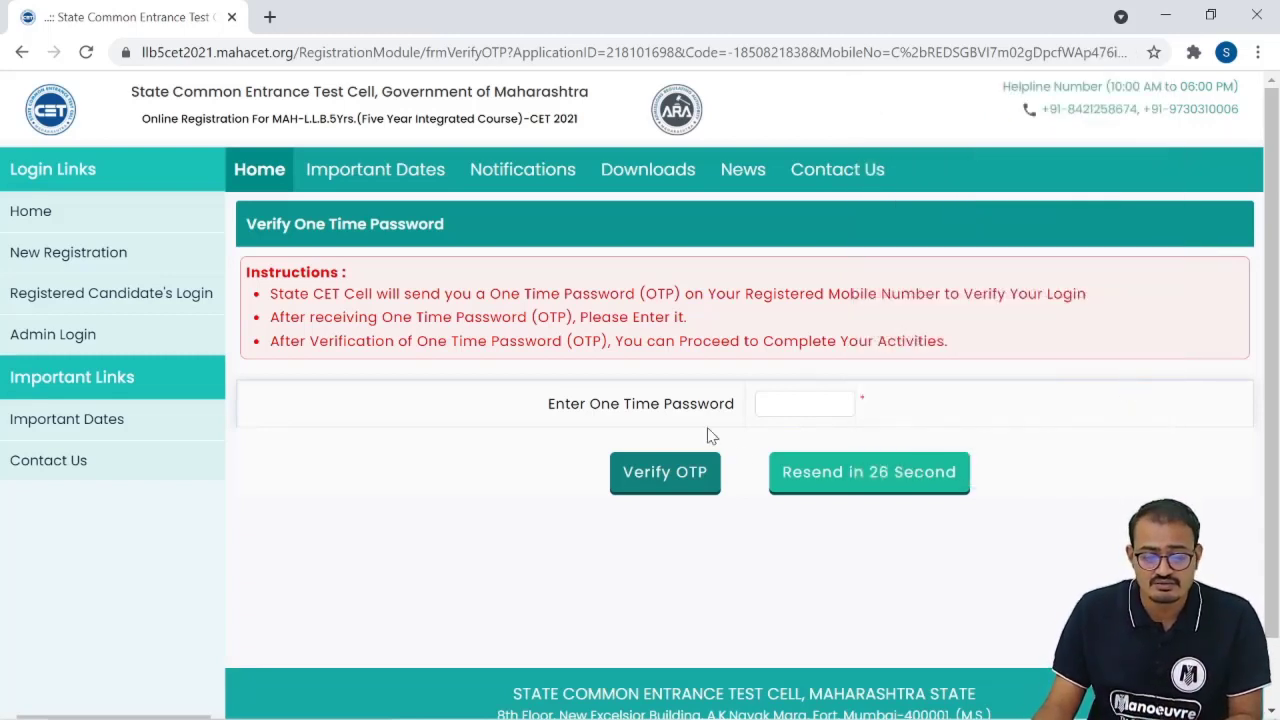
click(797, 402)
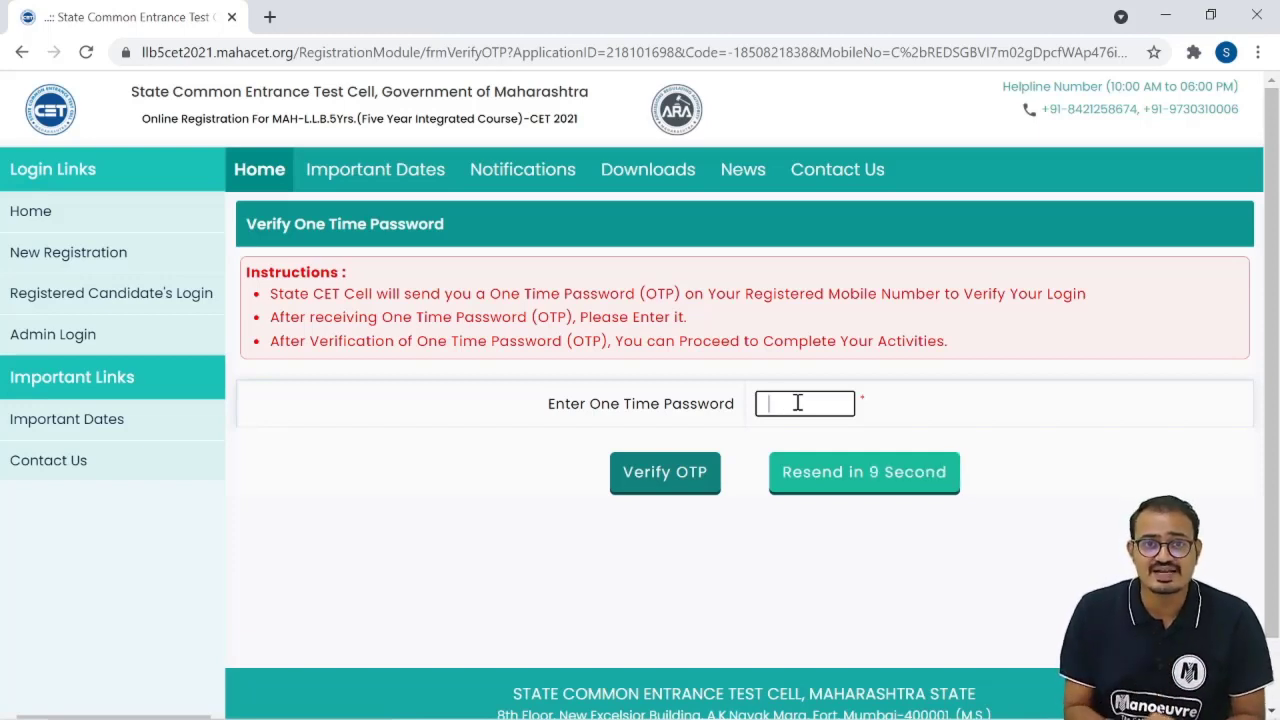
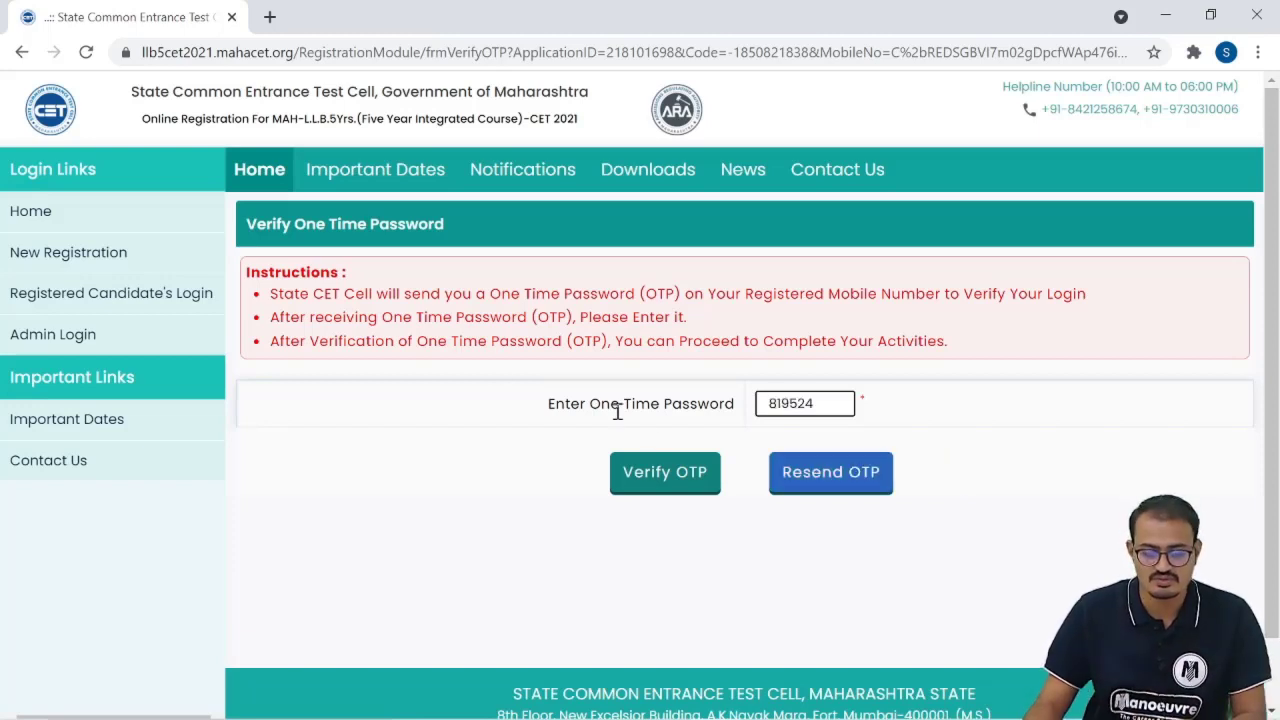
click(664, 480)
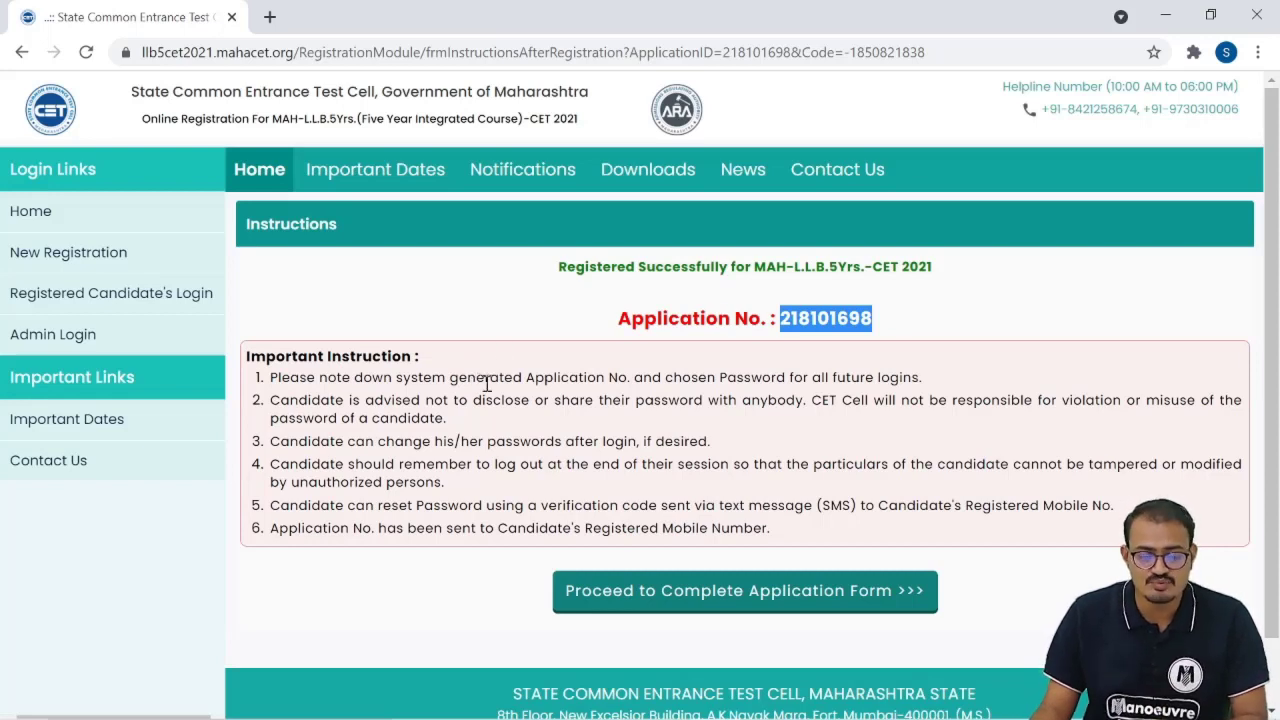
Read the registration confirmation and continue to 'Proceed to Complete Application Form'
drag(535, 376, 930, 388)
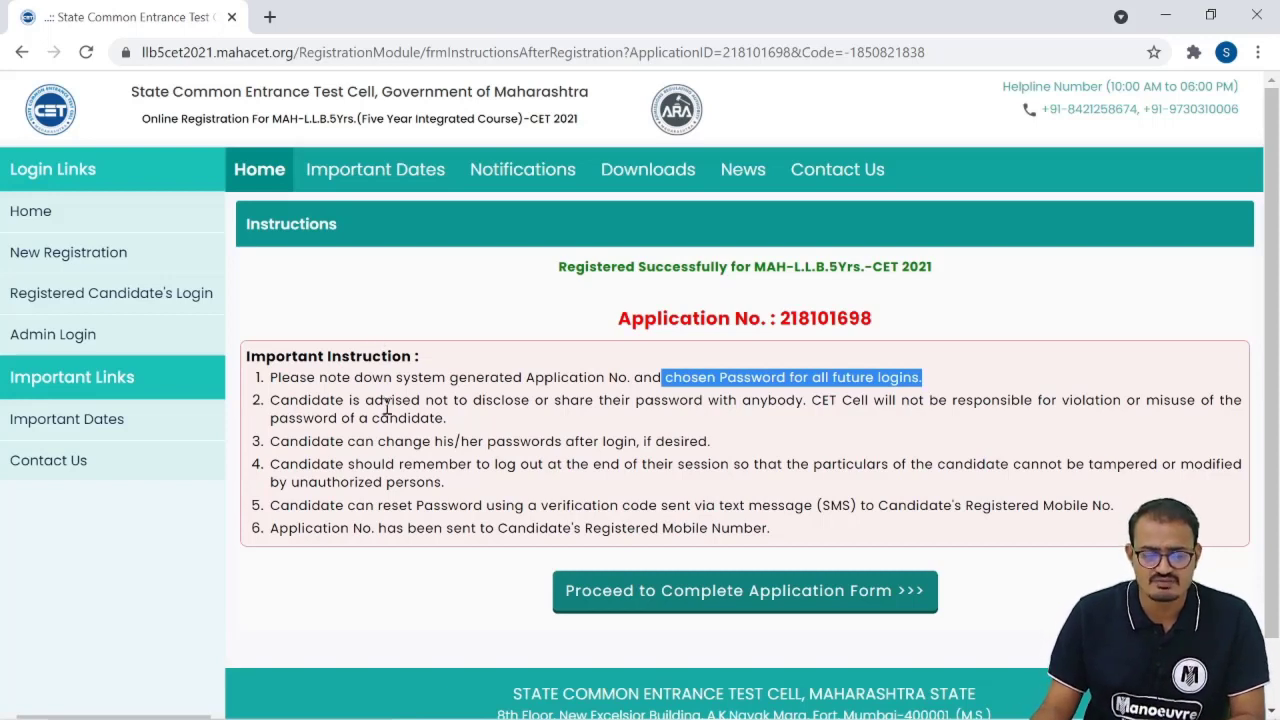
click(617, 430)
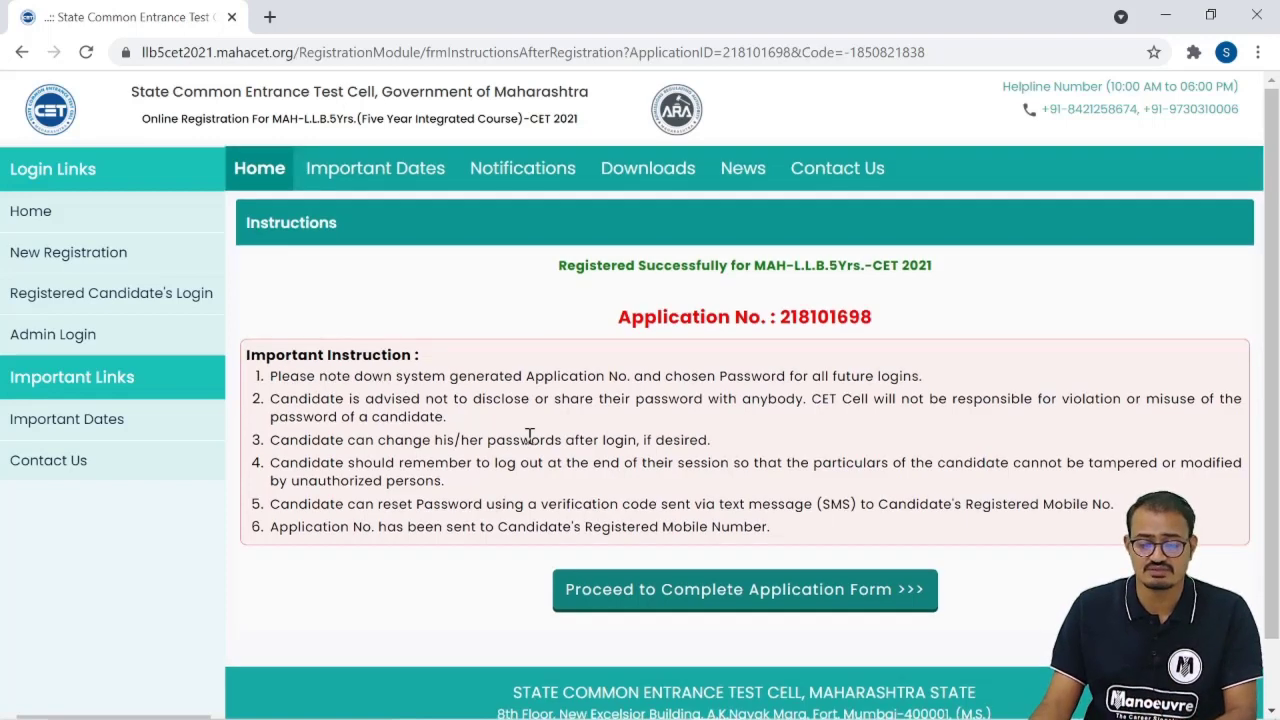
scroll(580, 460, down, 1)
click(667, 520)
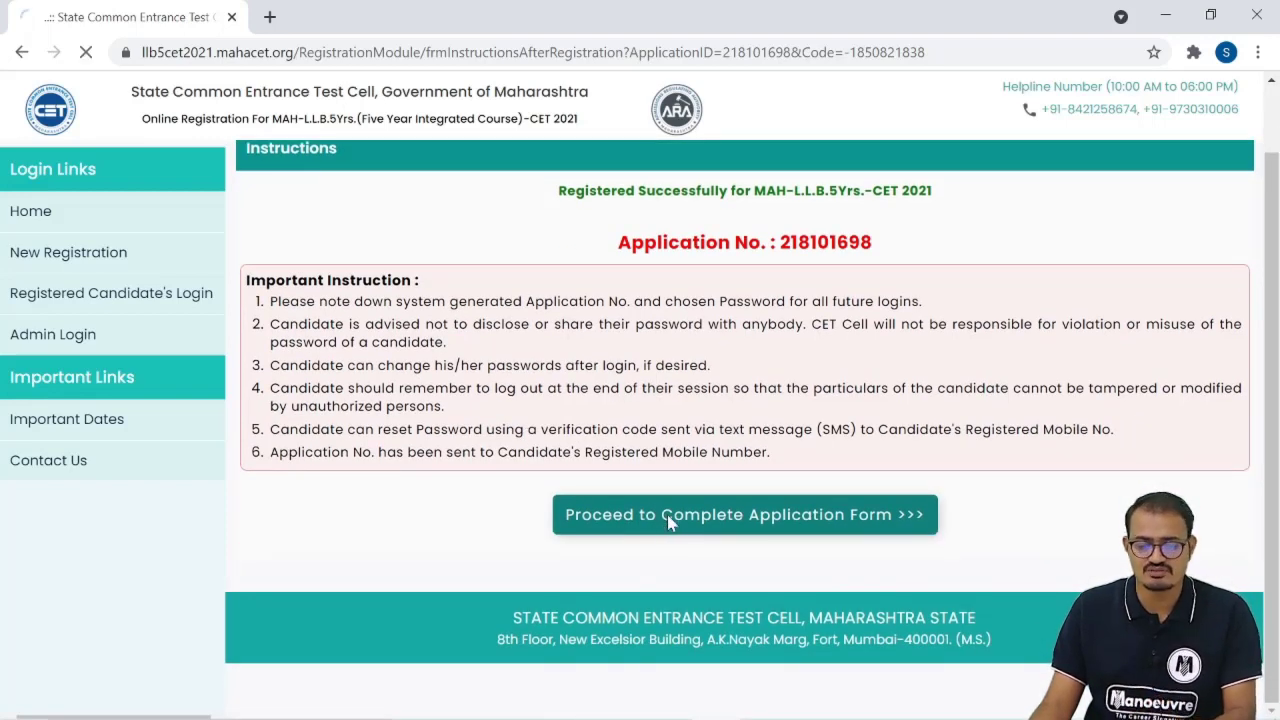
Sign in with the application number and open the incomplete Step 2 candidature form
click(420, 279)
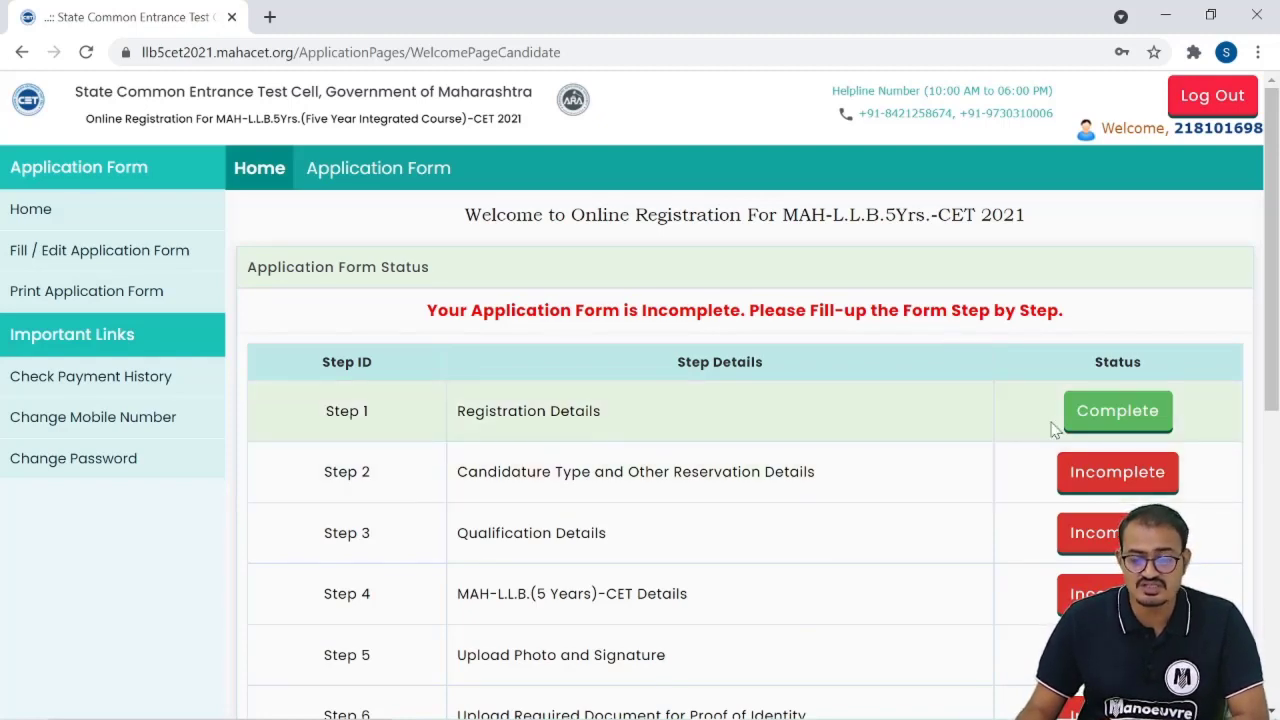
scroll(880, 410, down, 2)
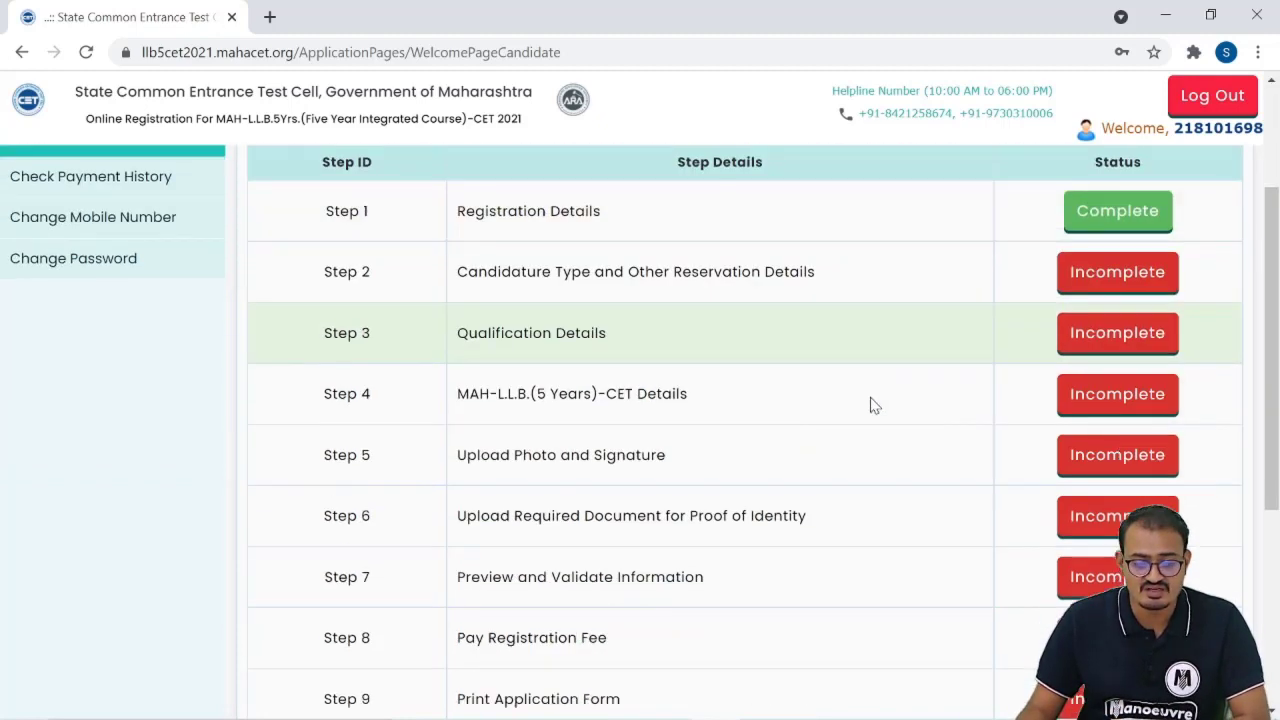
click(1086, 278)
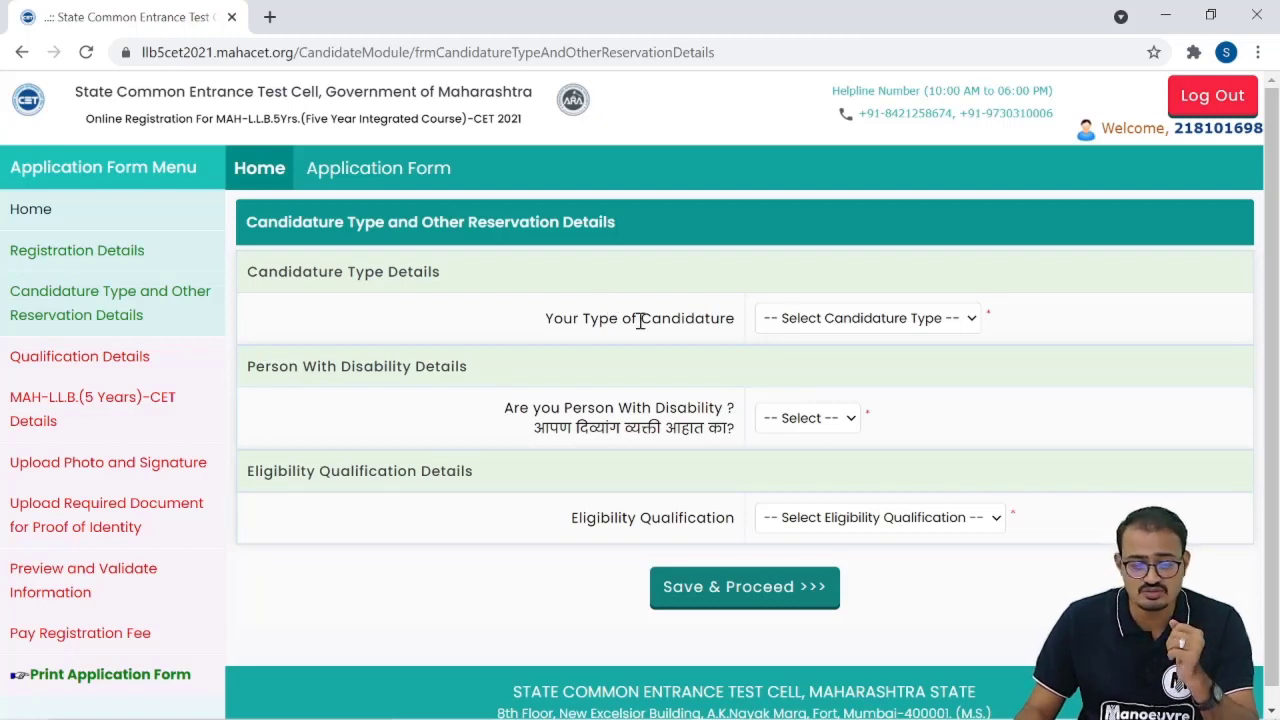
Open the 'Your Type of Candidature' dropdown to see the available types
click(938, 324)
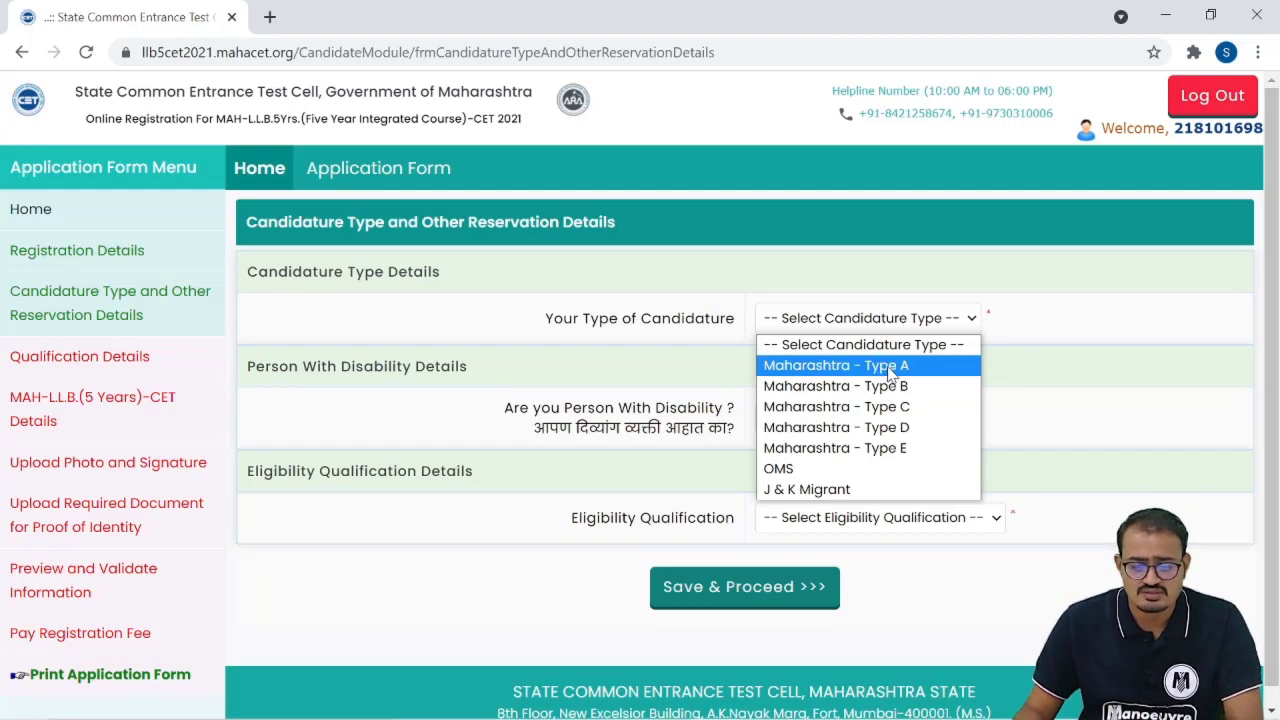
Choose Maharashtra - Type A candidature and read through its displayed eligibility conditions
click(900, 366)
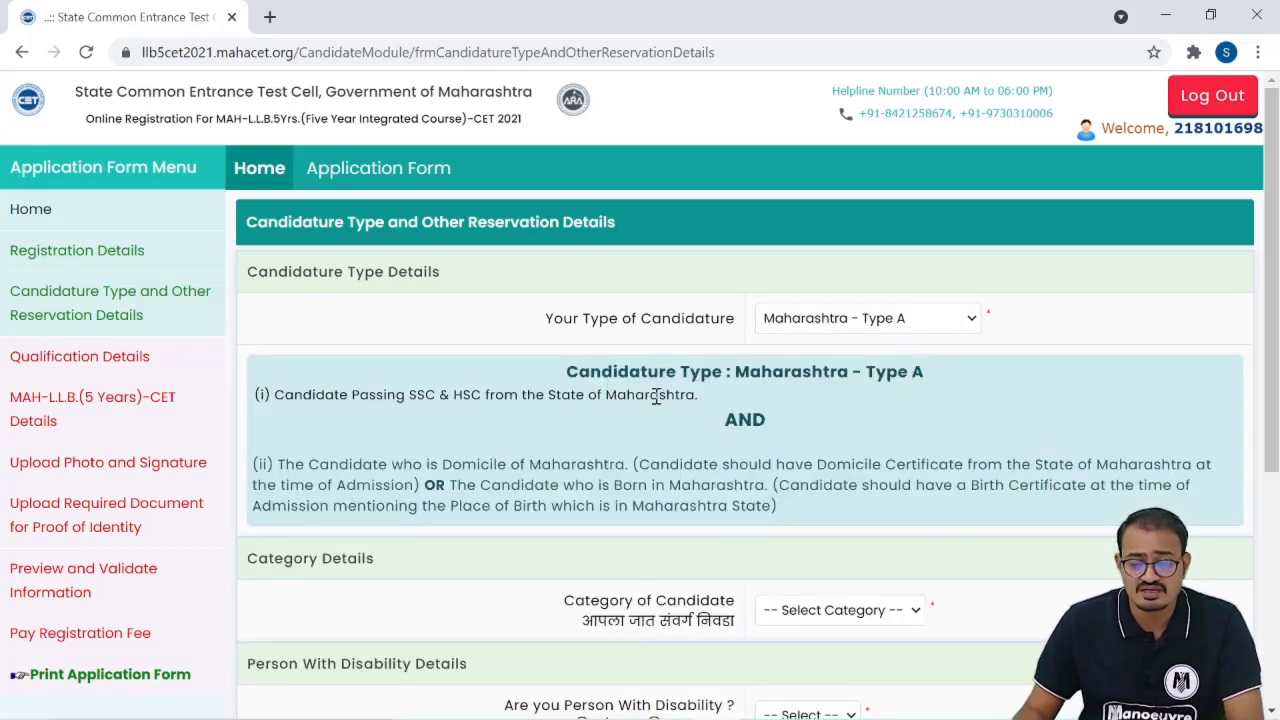
drag(737, 371, 1005, 369)
click(701, 386)
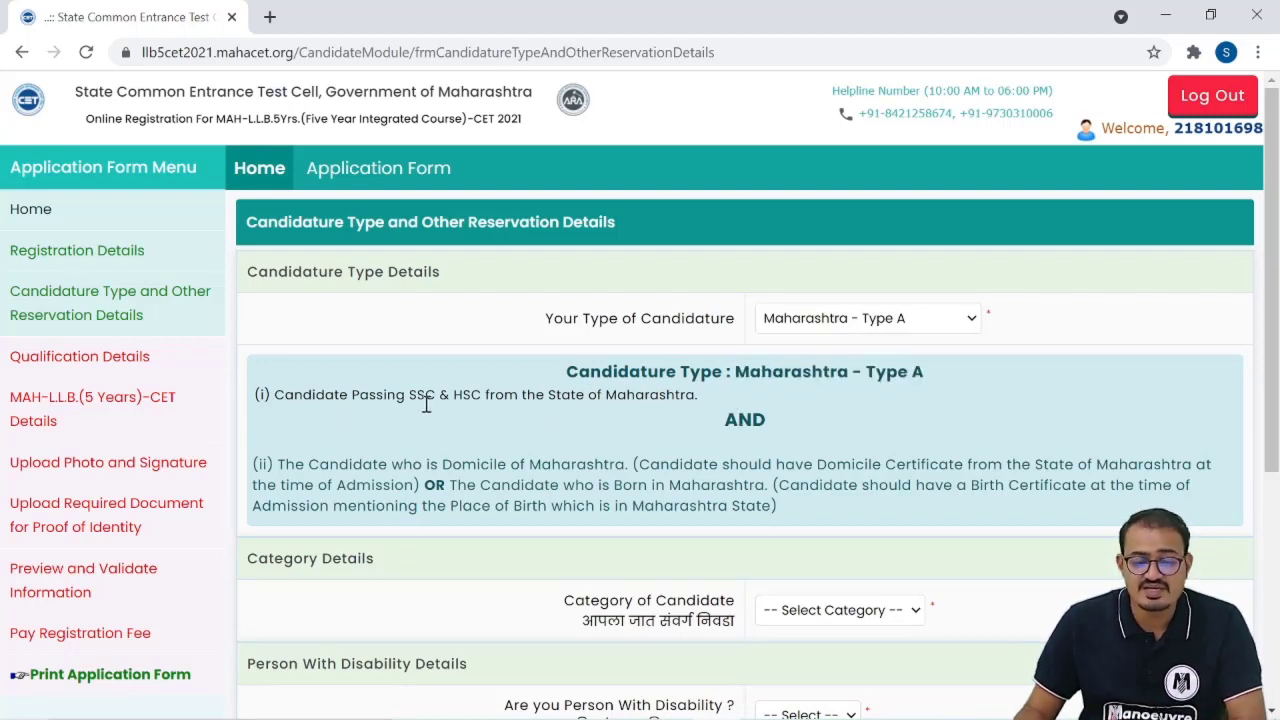
drag(576, 396, 698, 398)
click(716, 401)
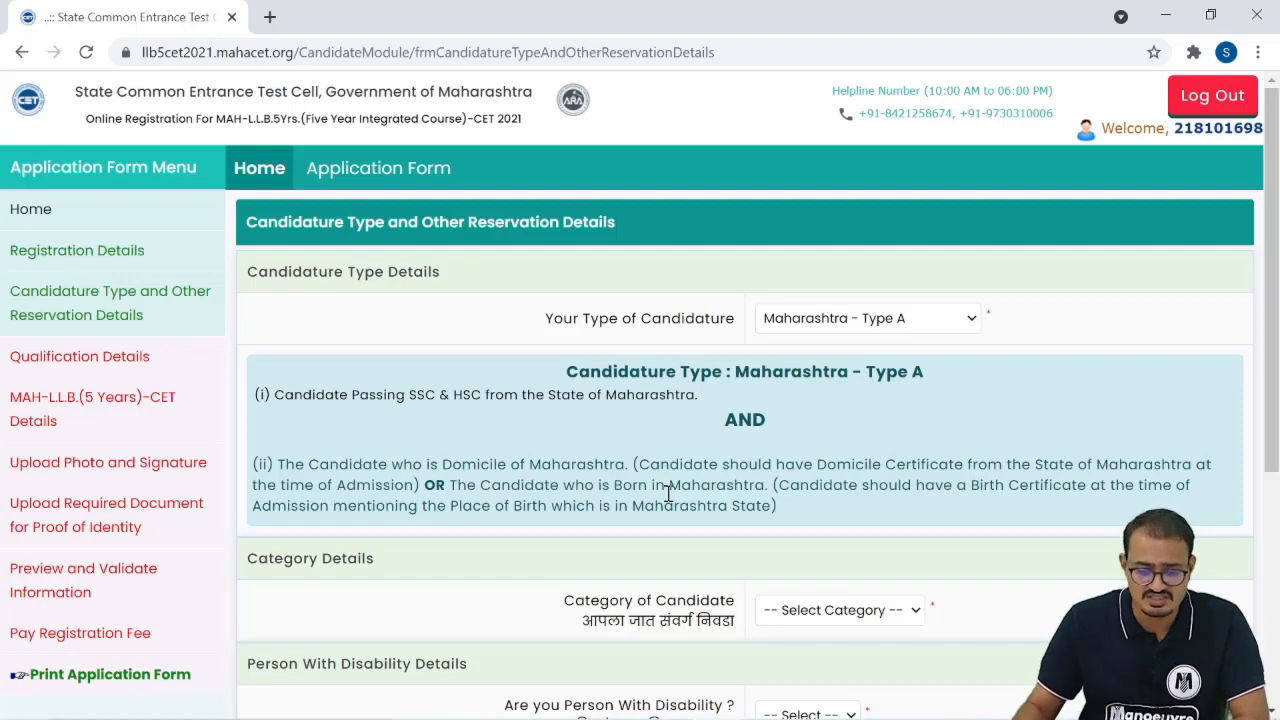
scroll(672, 475, down, 1)
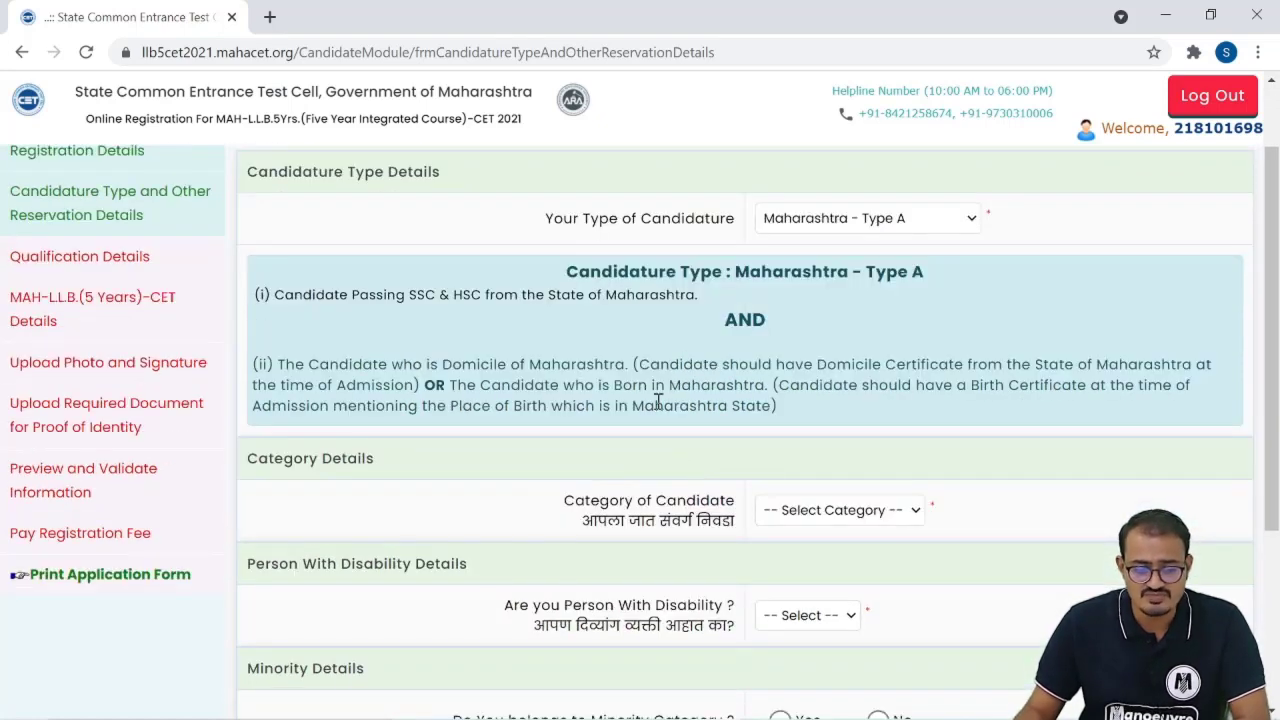
scroll(600, 400, down, 1)
scroll(770, 344, up, 2)
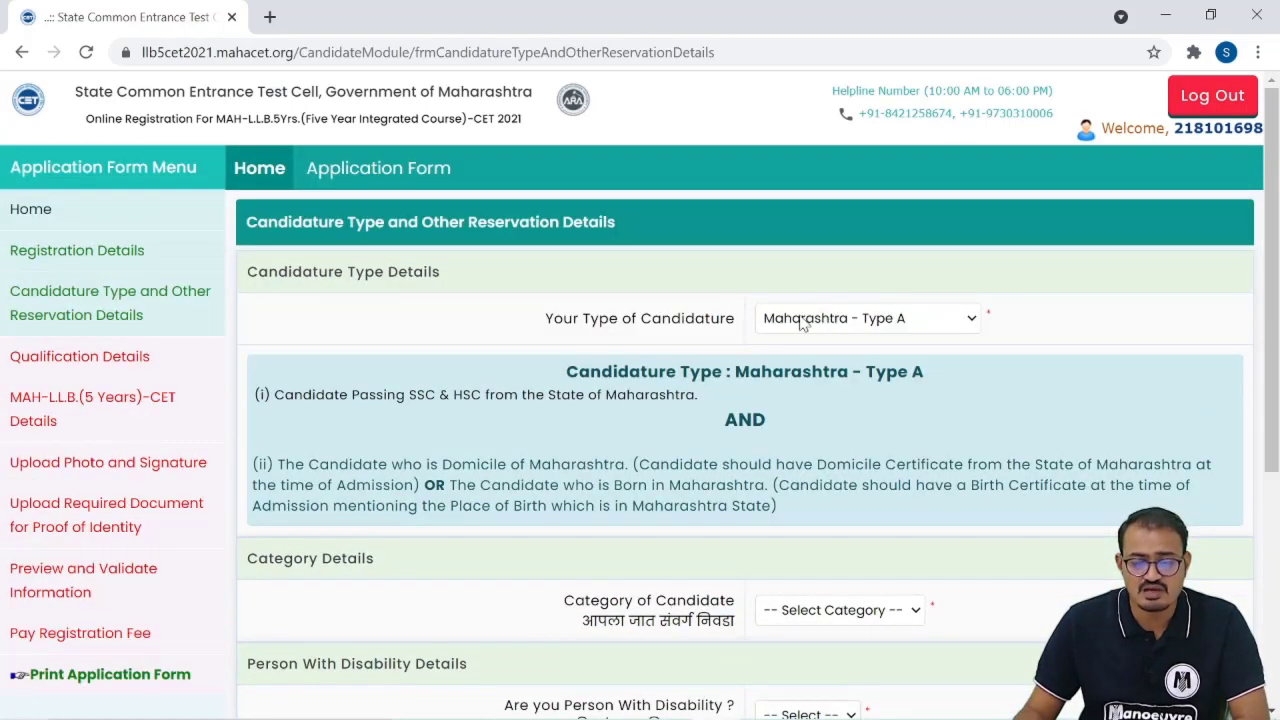
Try candidature types Maharashtra - Type B and Type C, ending on Maharashtra - Type D
click(907, 323)
click(892, 386)
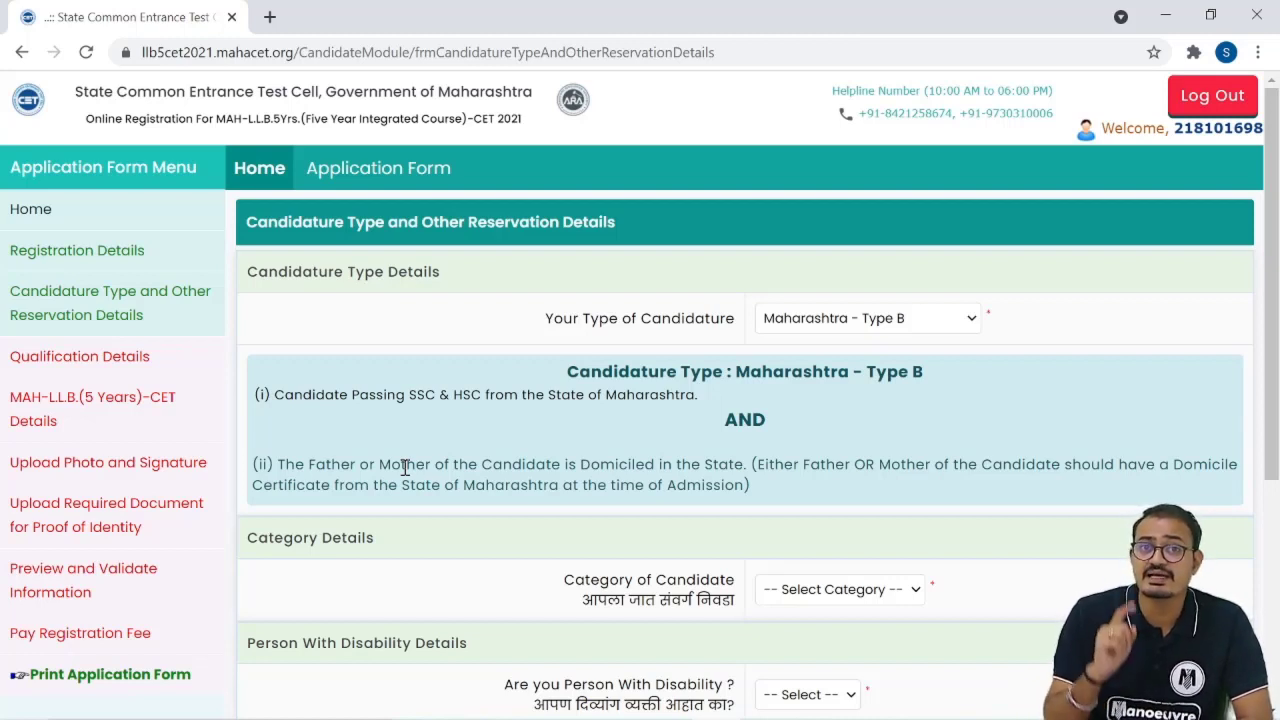
click(868, 318)
click(866, 406)
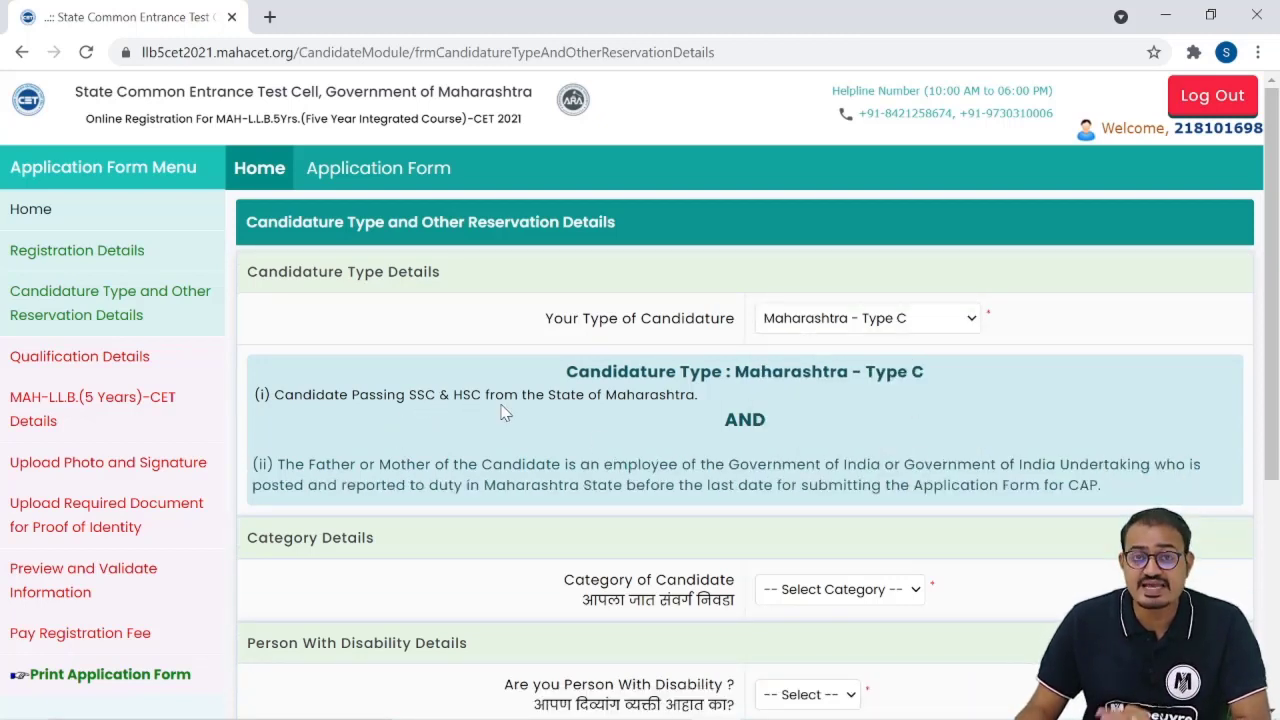
drag(545, 397, 706, 397)
click(707, 397)
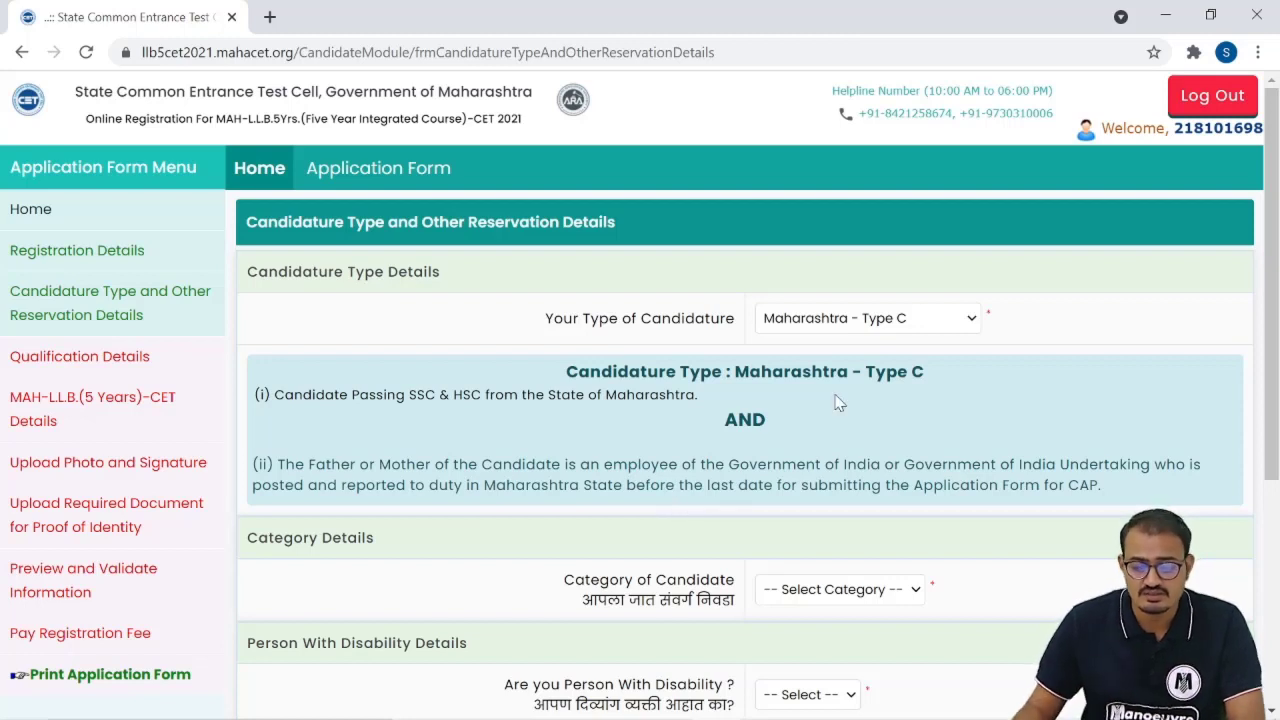
click(971, 318)
click(920, 425)
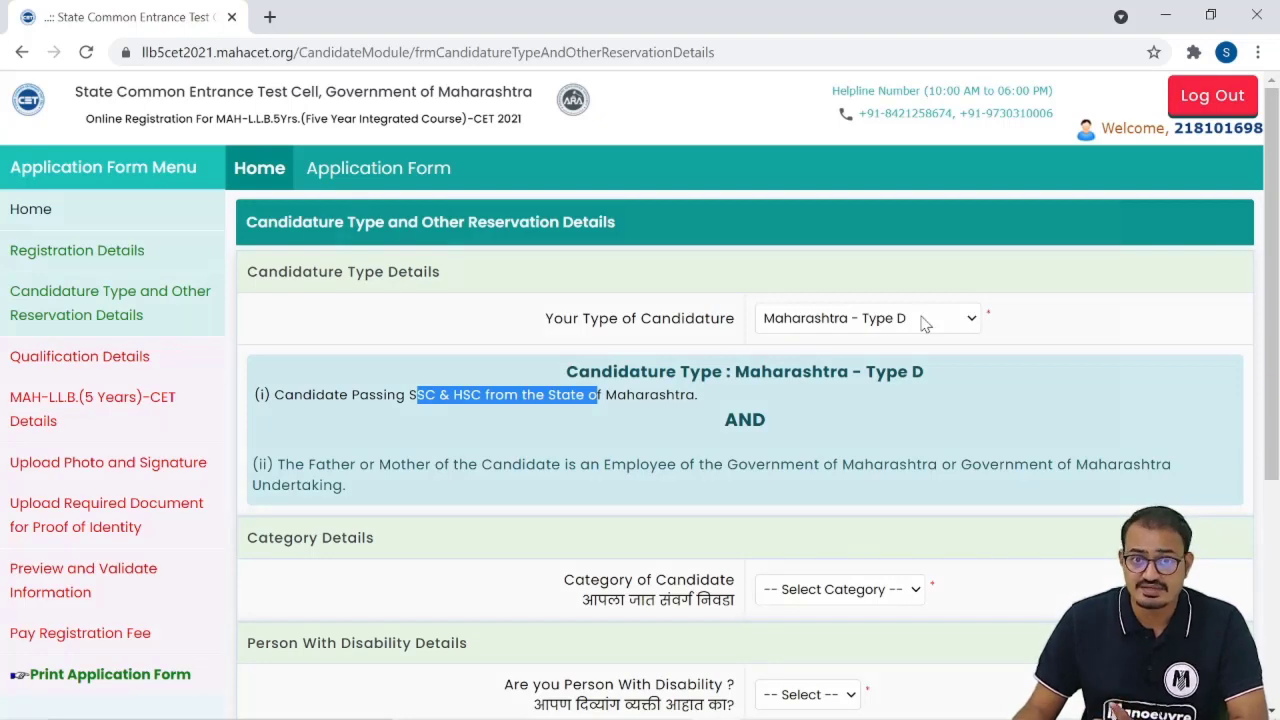
Select Maharashtra - Type E as the candidature type, then reopen the candidature list
click(960, 320)
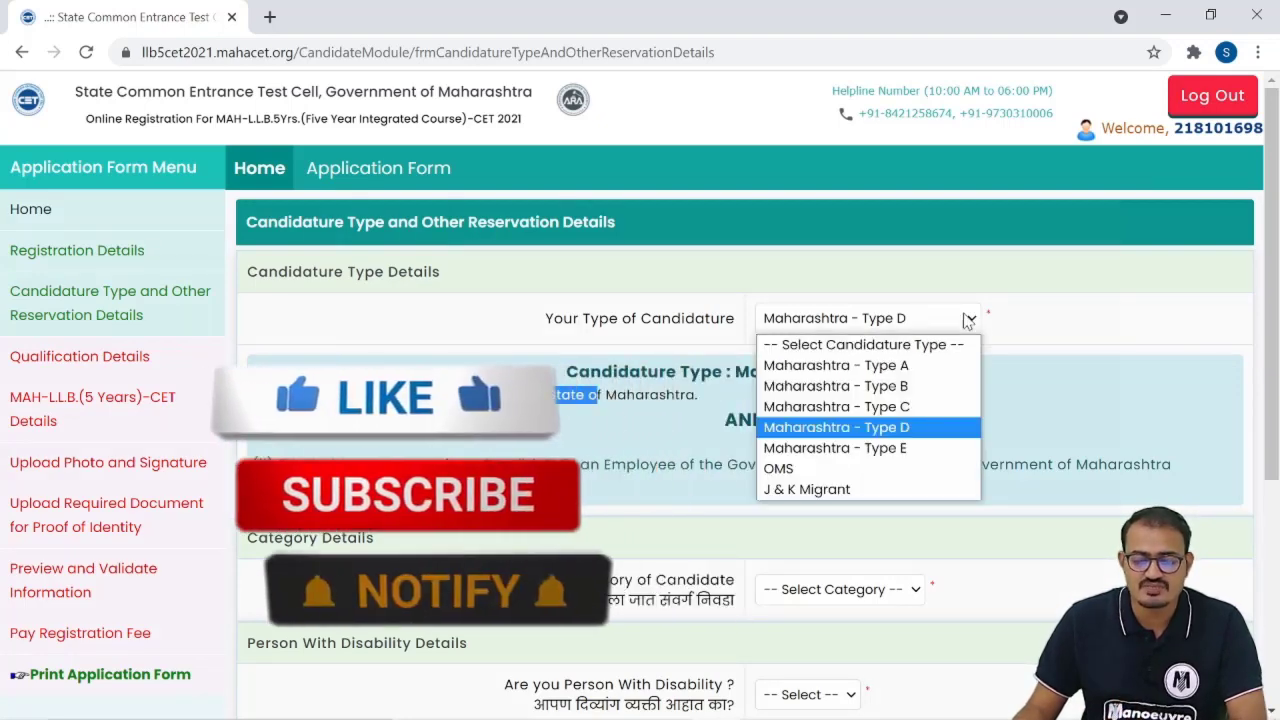
click(895, 449)
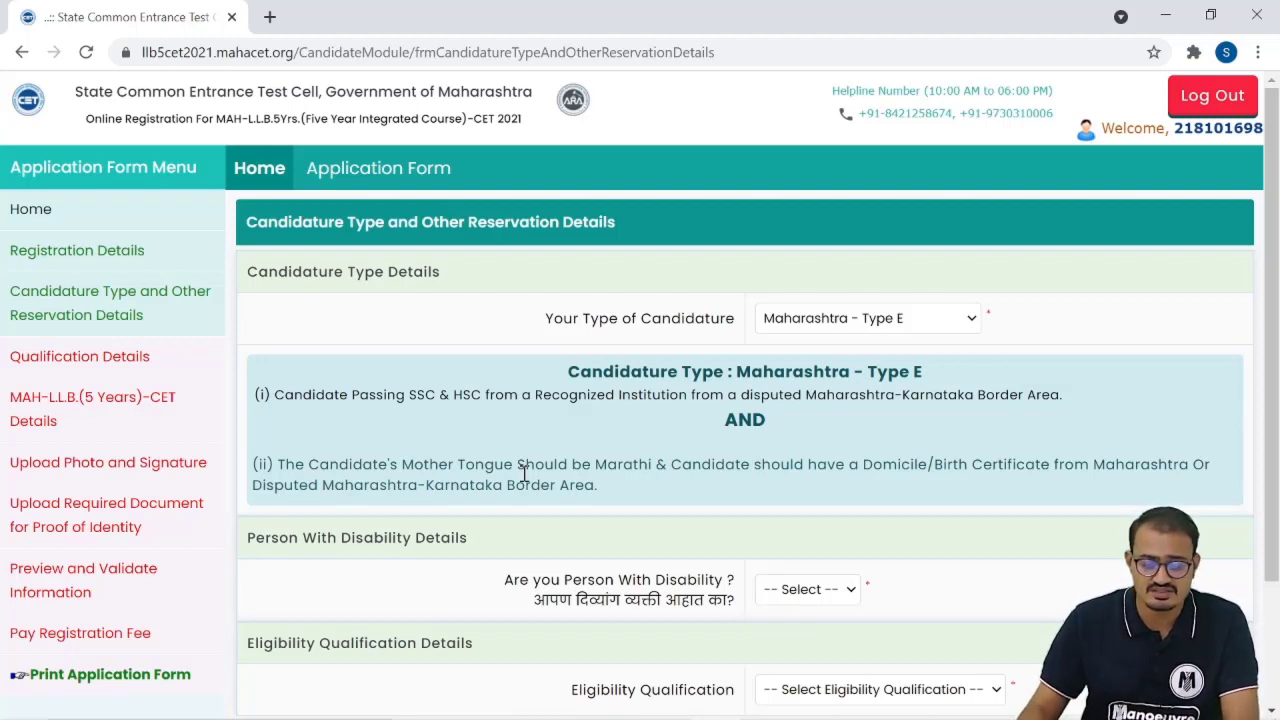
click(964, 322)
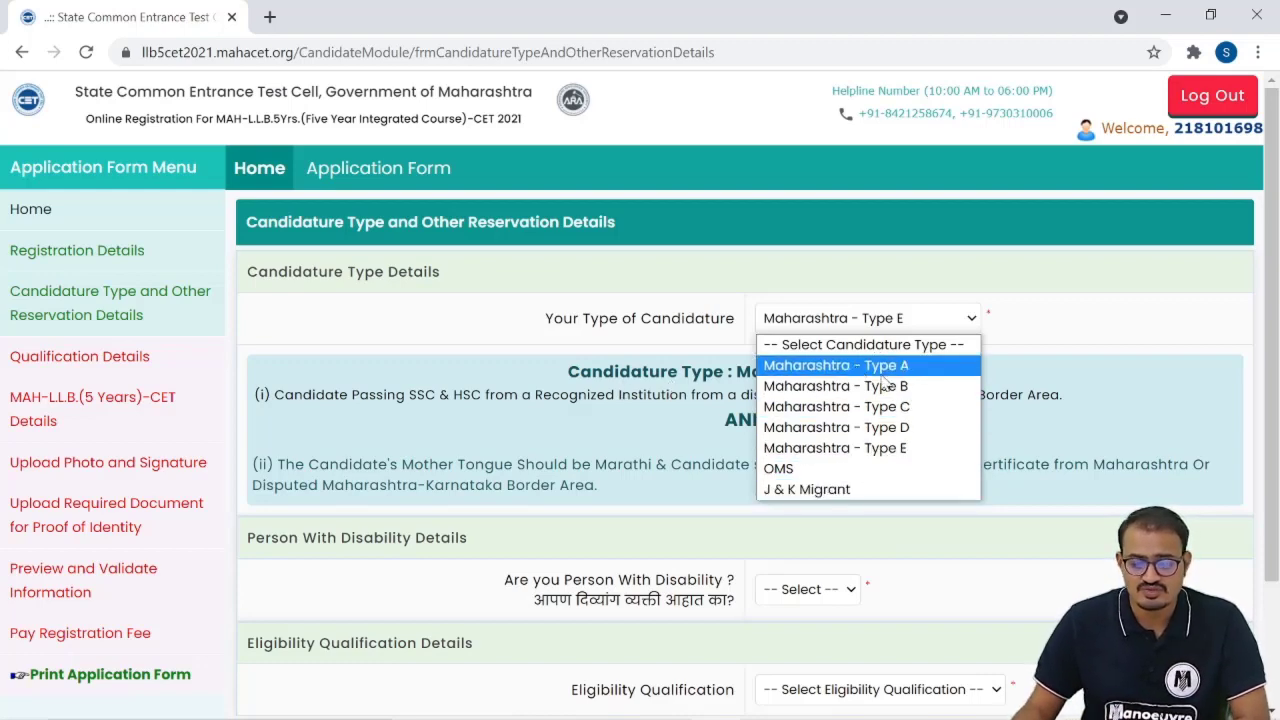
Restore candidature type Maharashtra - Type A and set the category to SC, briefly trying Open
click(918, 365)
scroll(843, 429, down, 2)
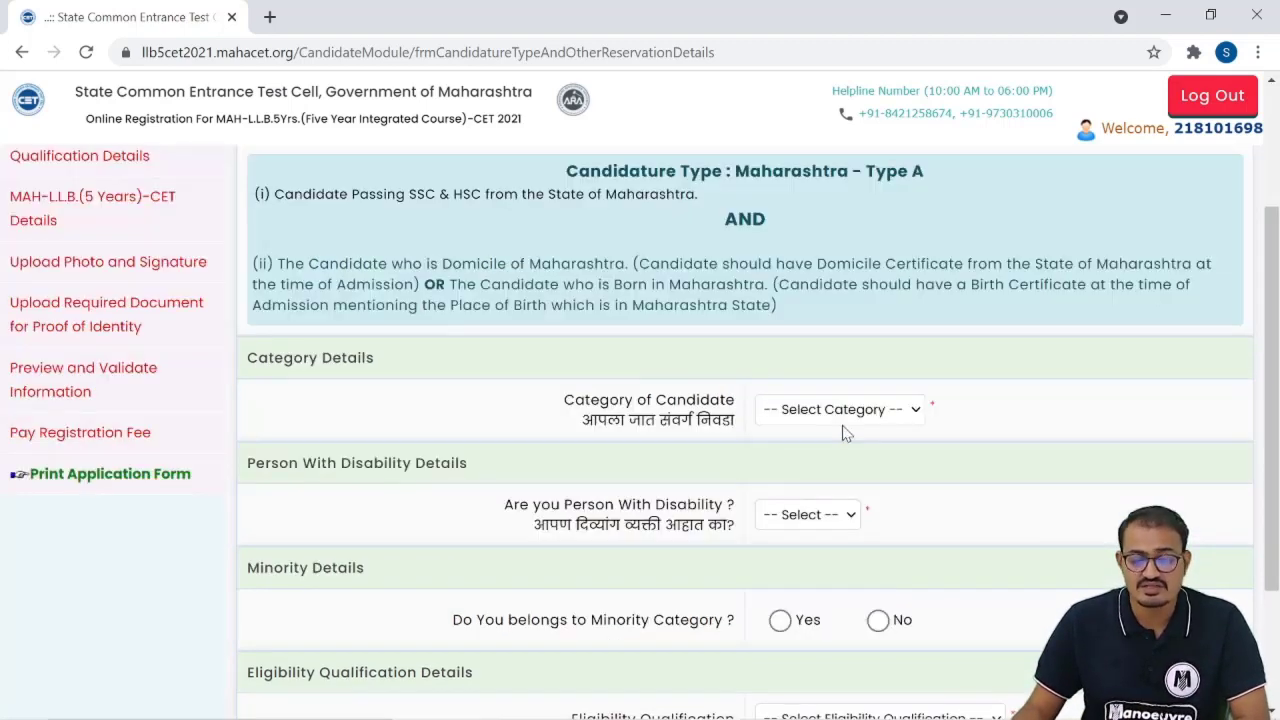
click(905, 418)
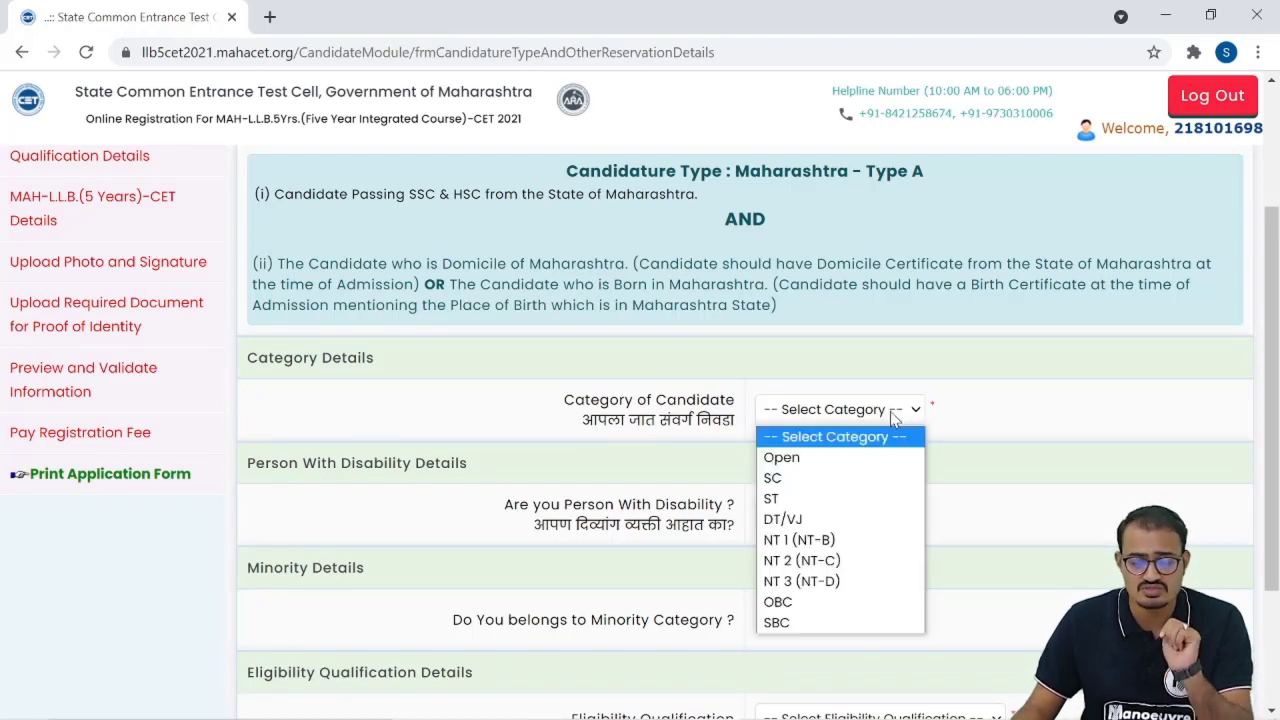
click(840, 459)
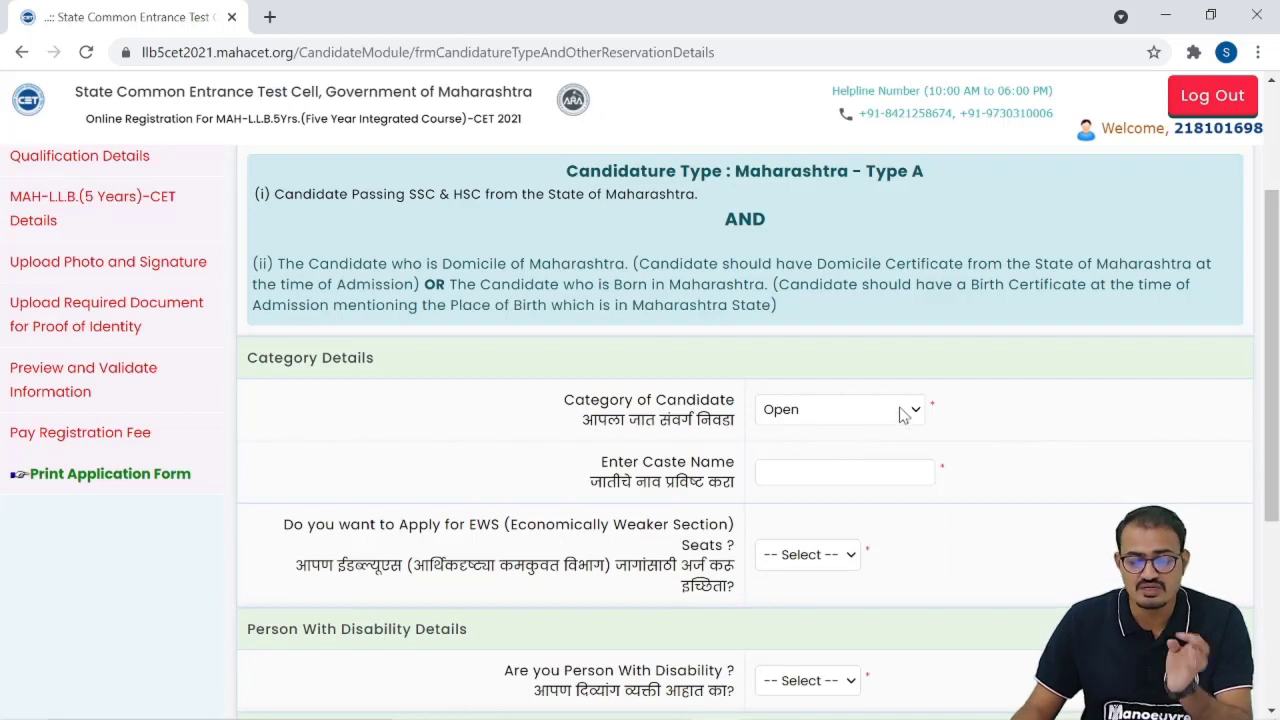
click(908, 420)
click(868, 477)
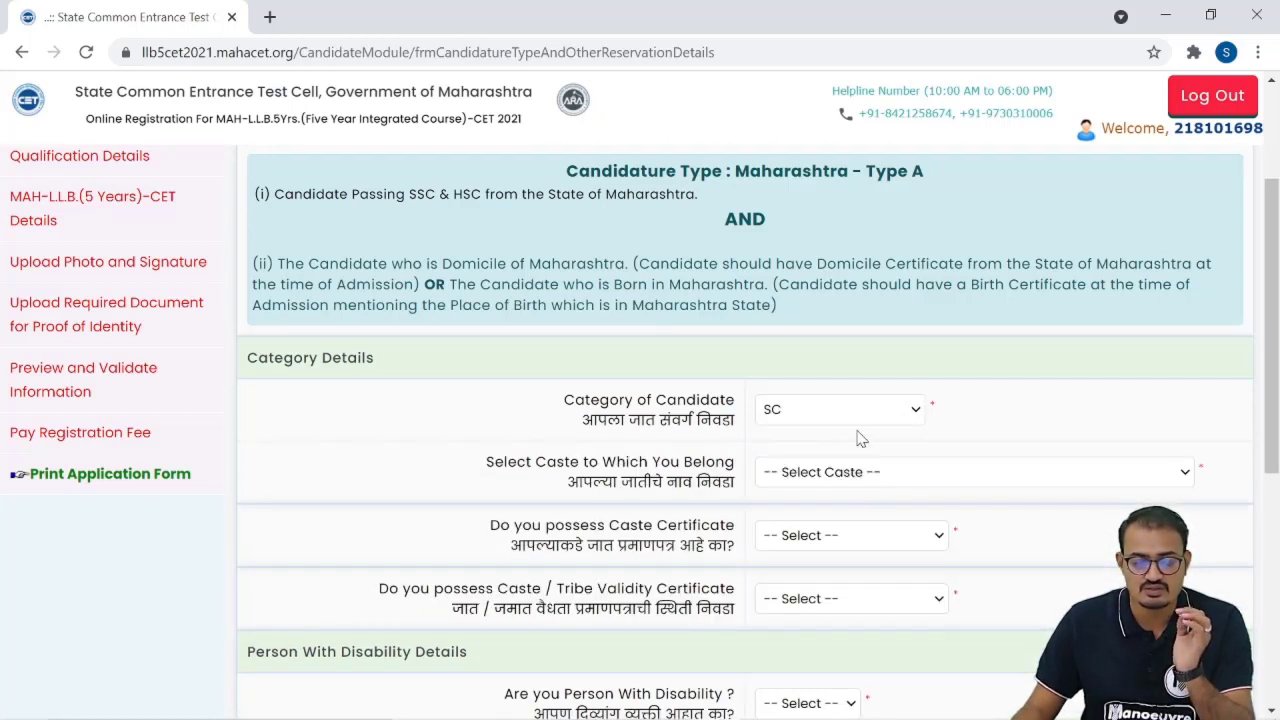
scroll(863, 477, down, 1)
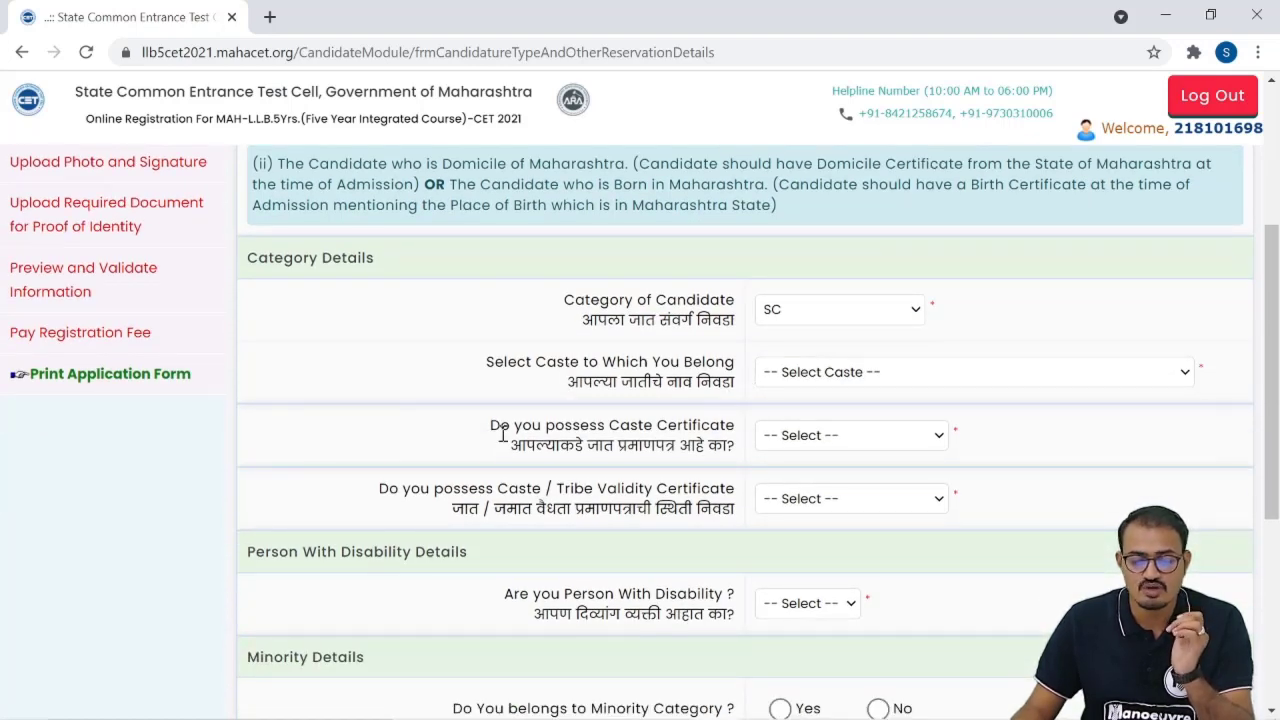
Try caste certificate statuses Available and Applied but Not Received, then settle on Not Applied
click(850, 437)
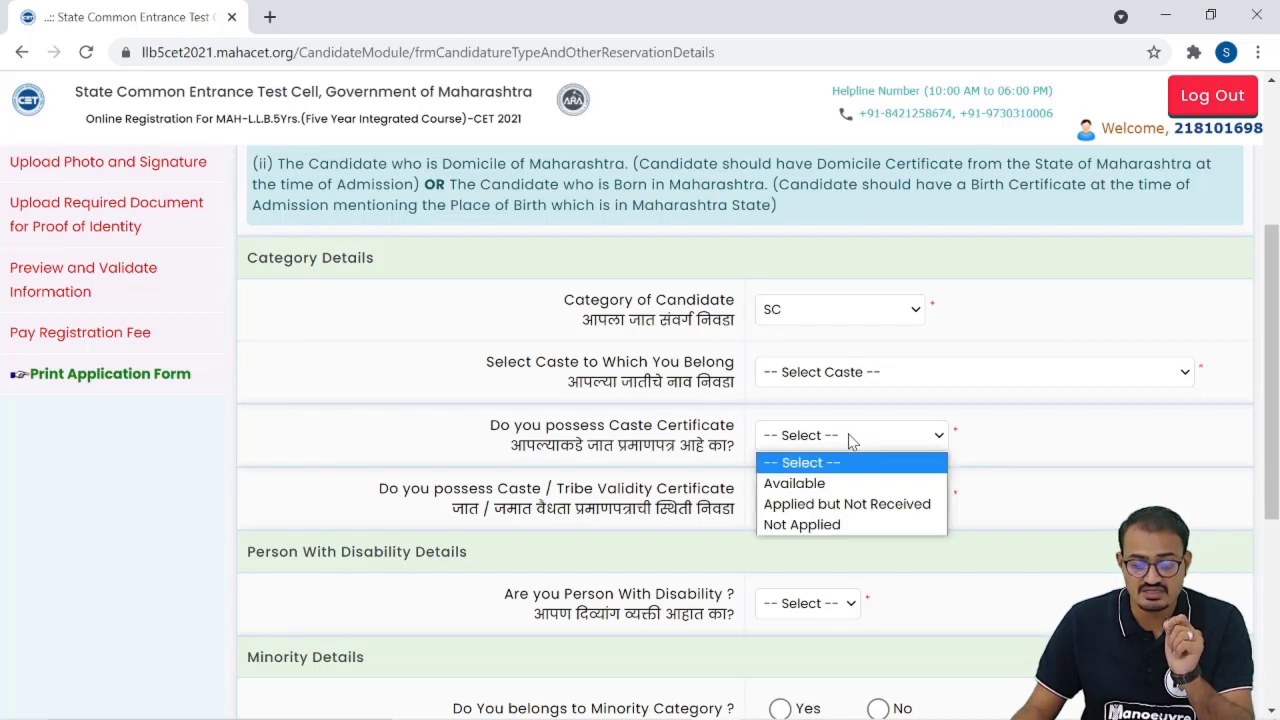
click(830, 484)
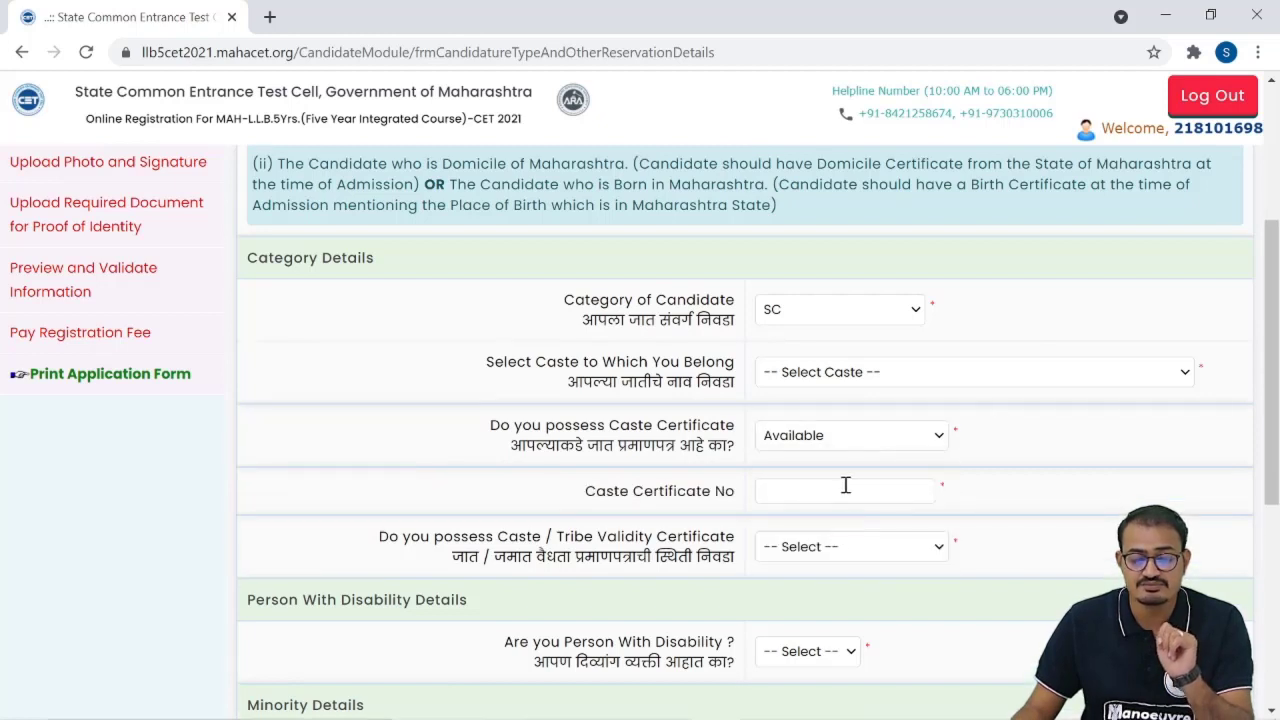
click(855, 434)
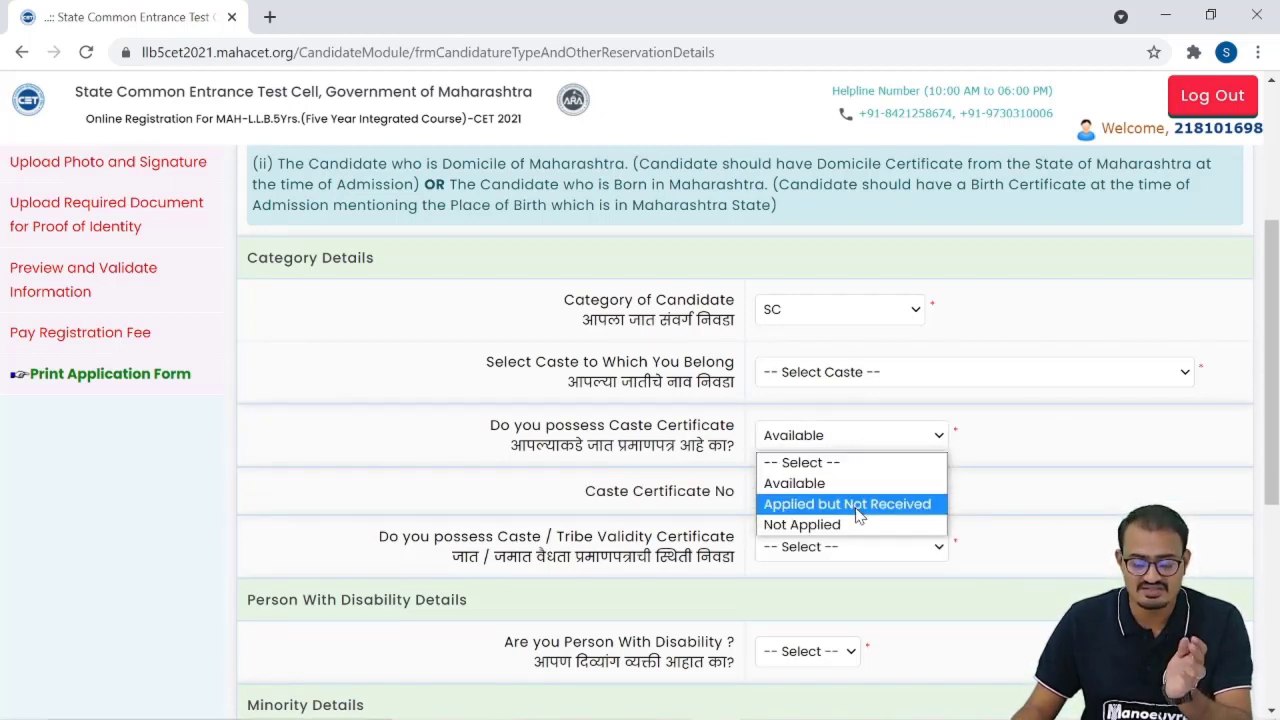
click(856, 508)
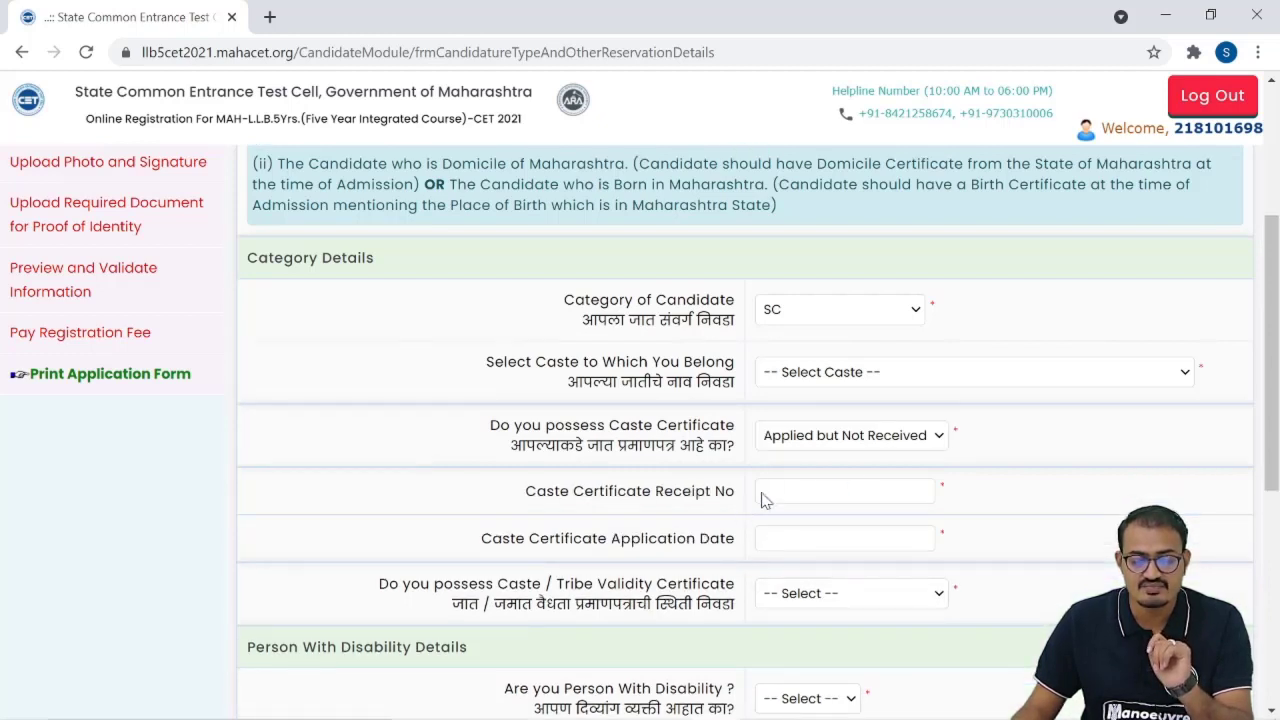
click(773, 490)
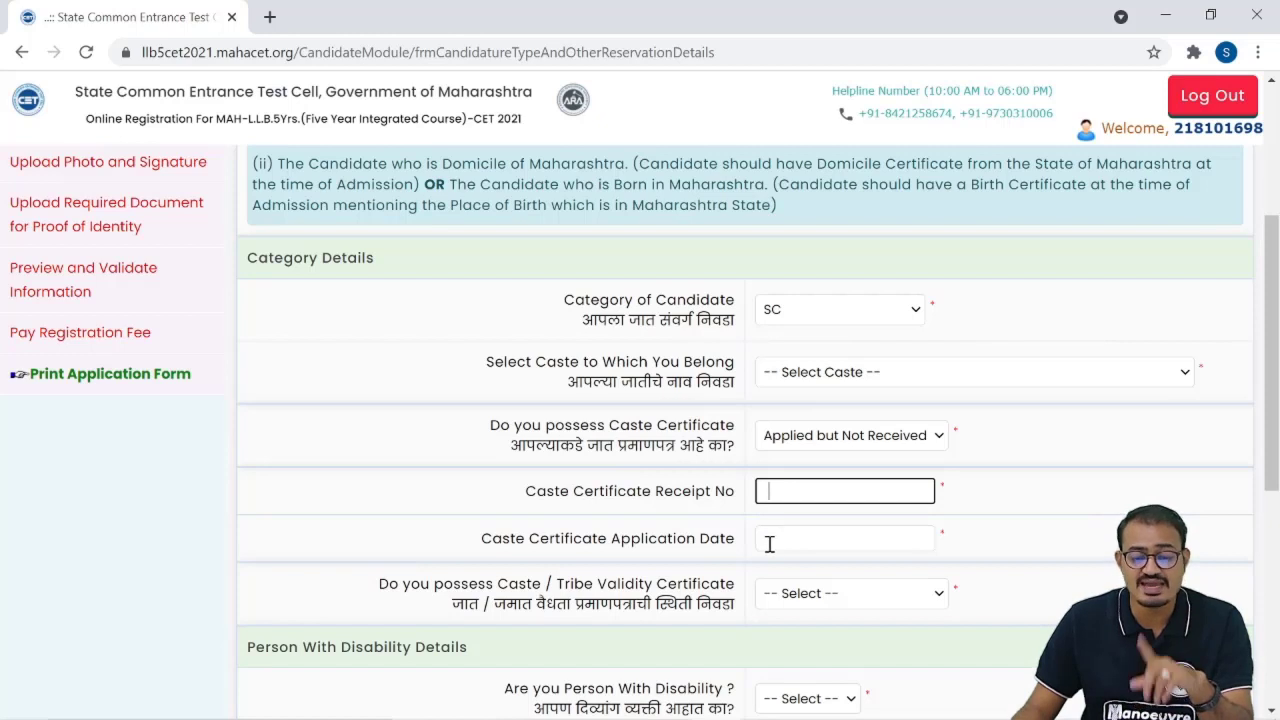
click(772, 539)
click(864, 437)
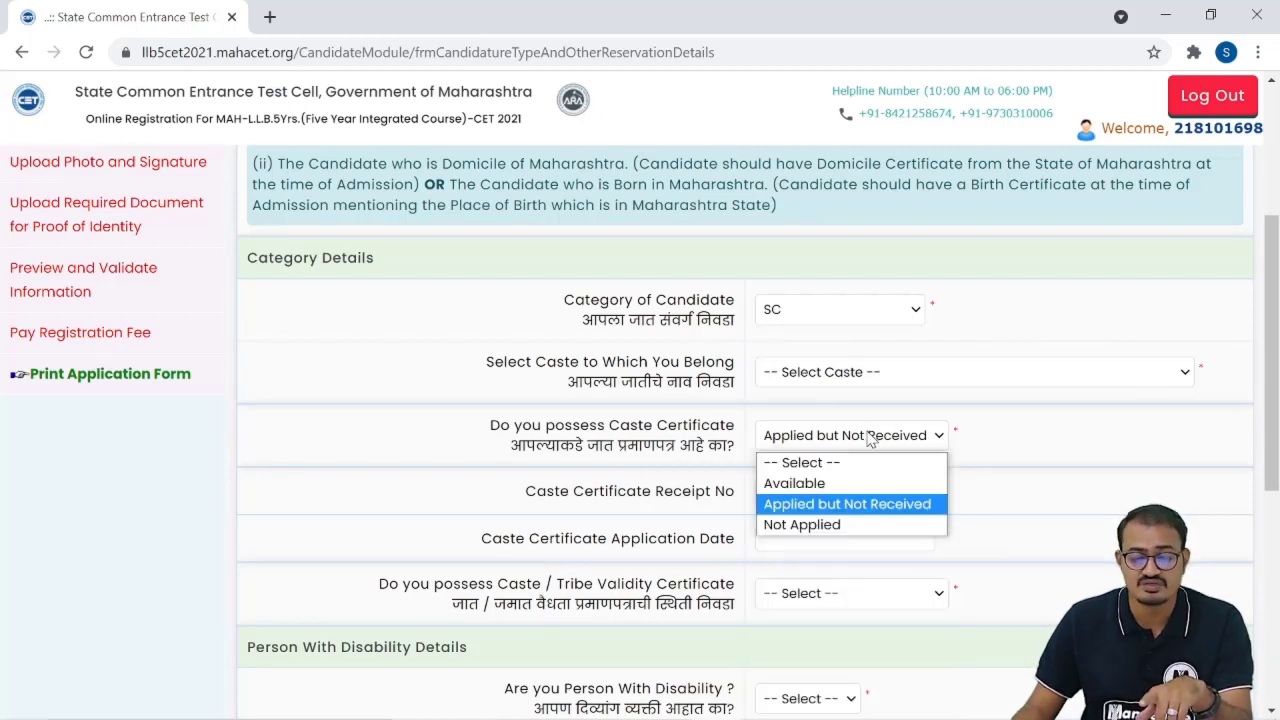
click(840, 525)
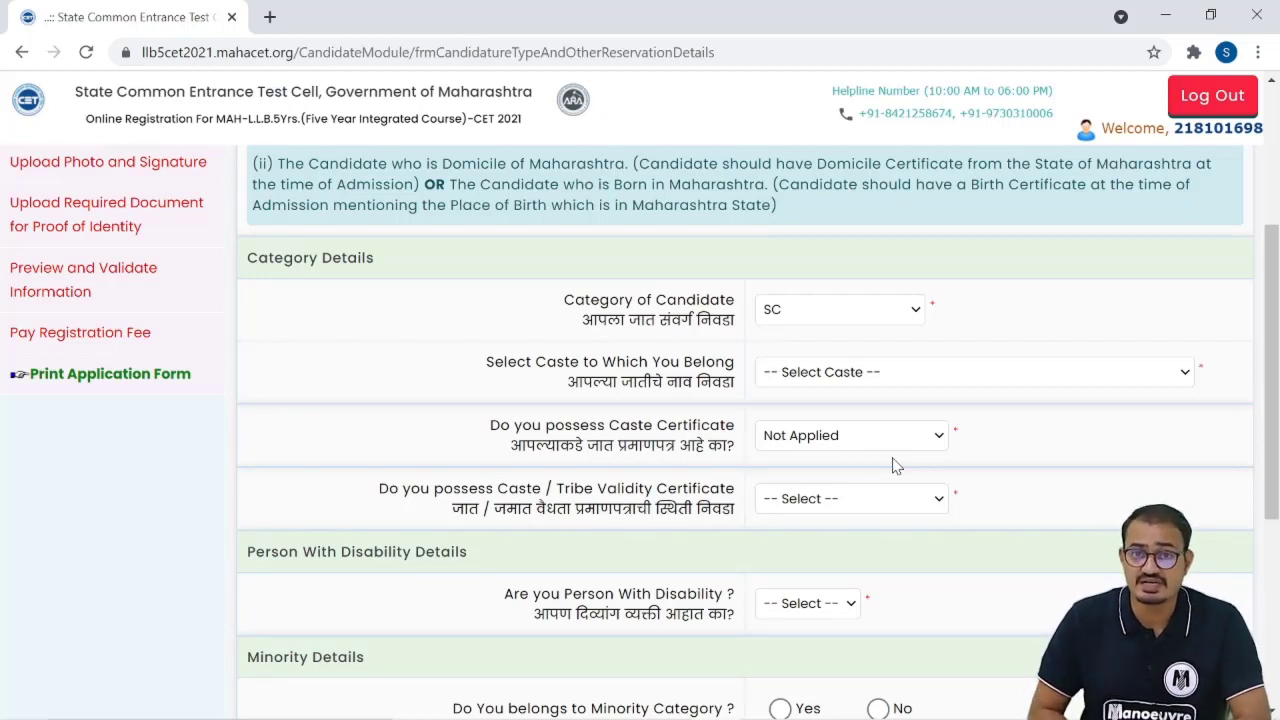
click(875, 316)
Set the candidate category to Open and enter caste name 'Hindu Sirvi'
click(836, 360)
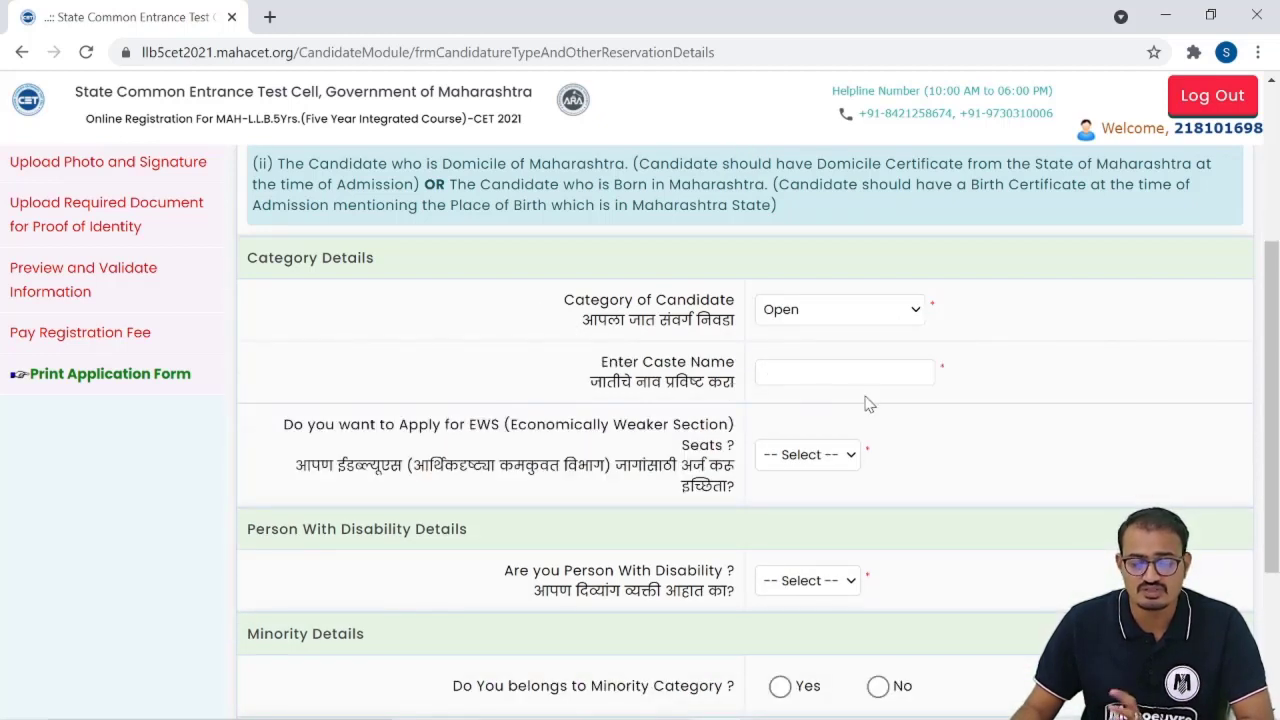
click(833, 383)
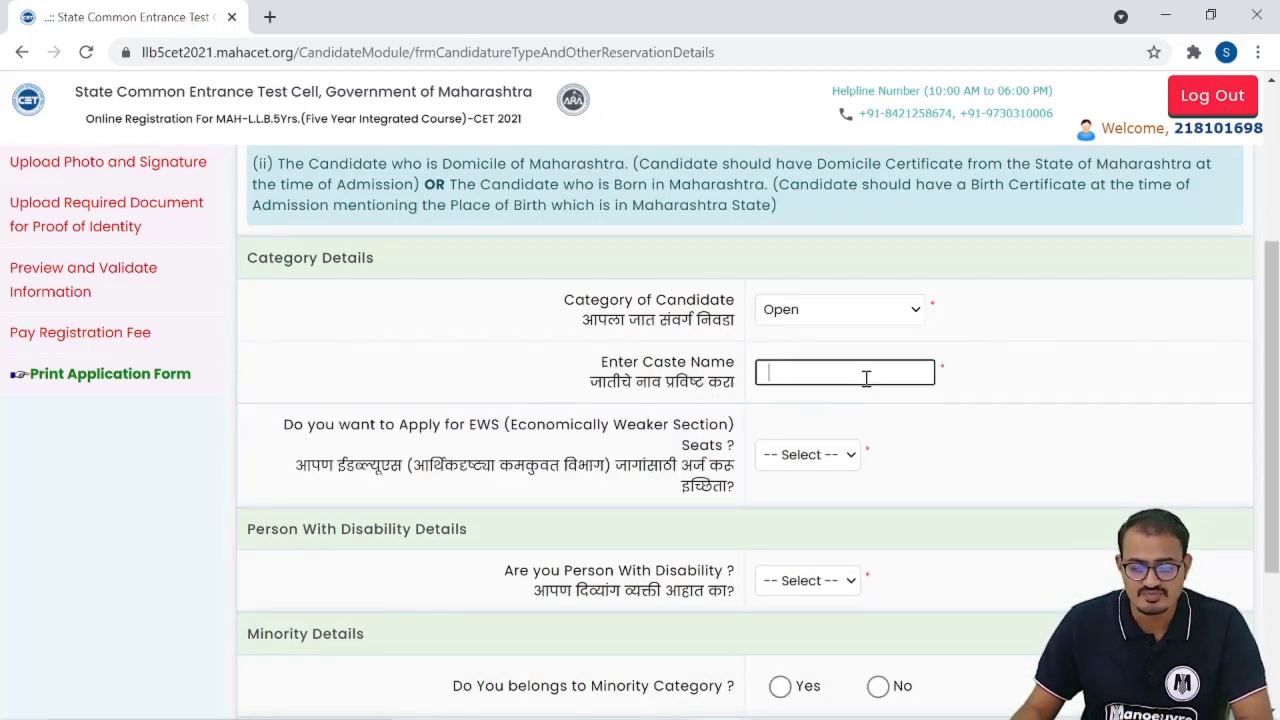
text(Hindu Sirvi)
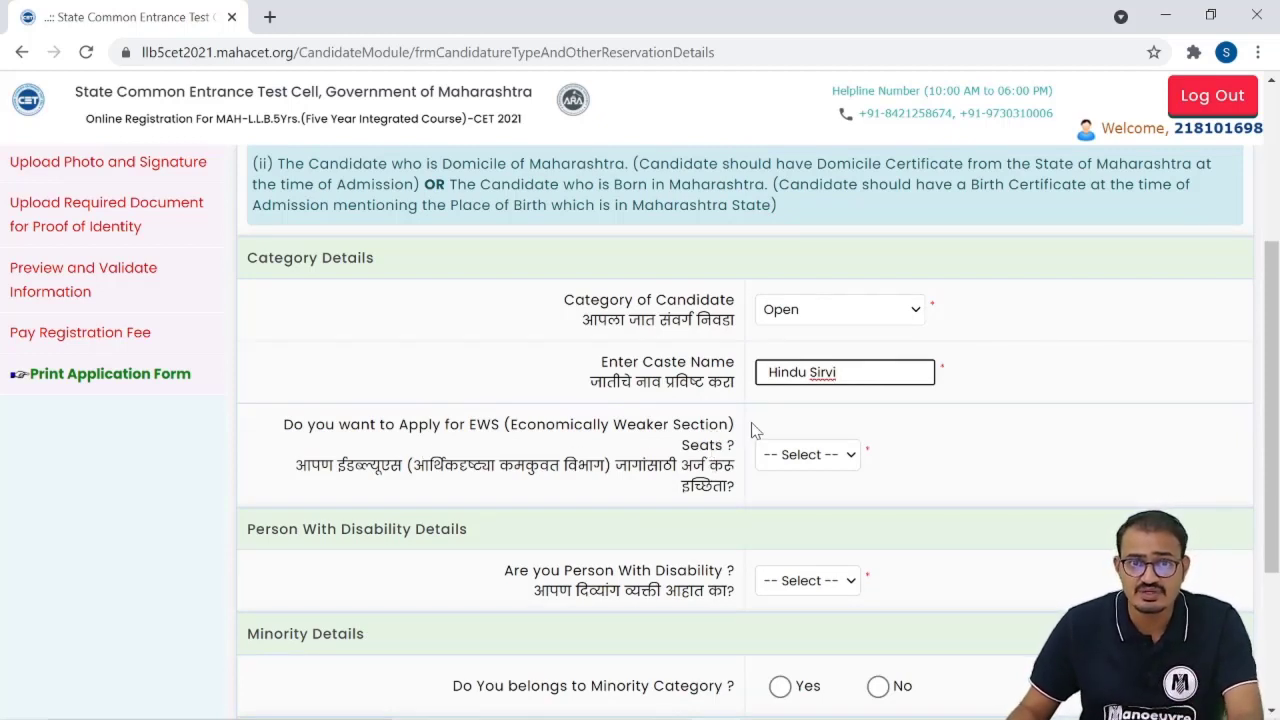
Answer No to applying for EWS seats, after briefly choosing Yes
click(822, 456)
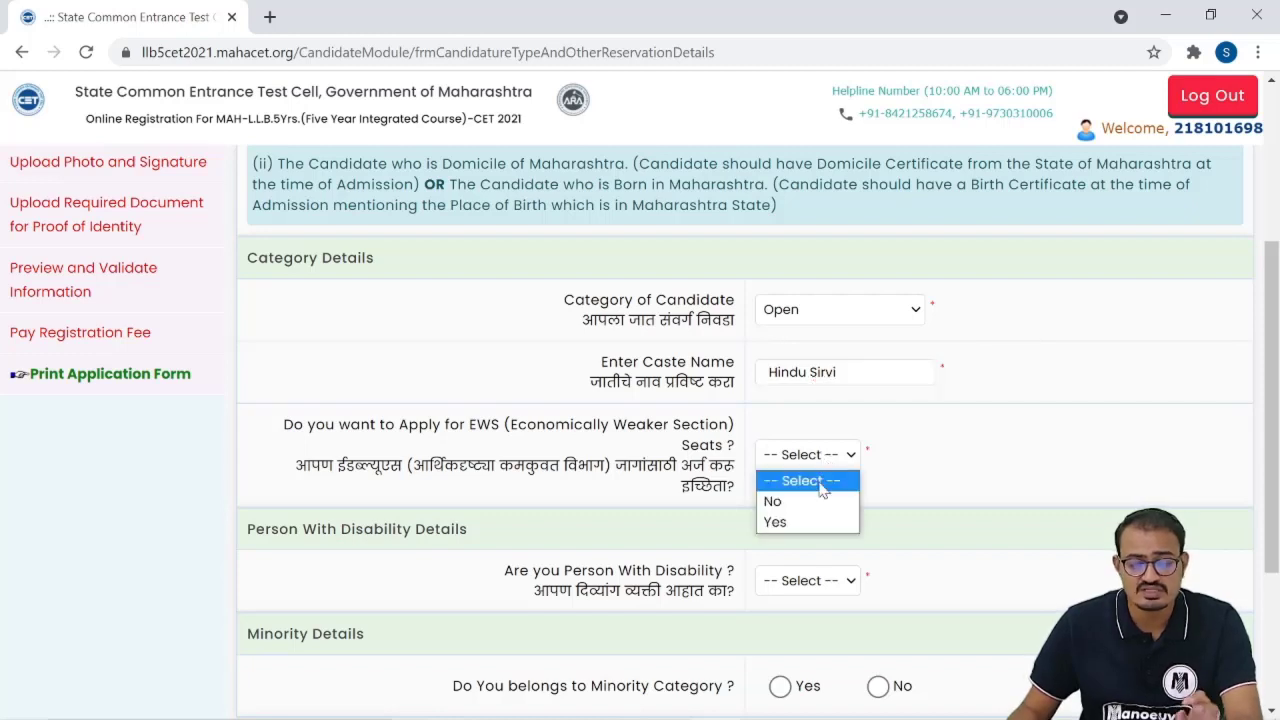
click(820, 522)
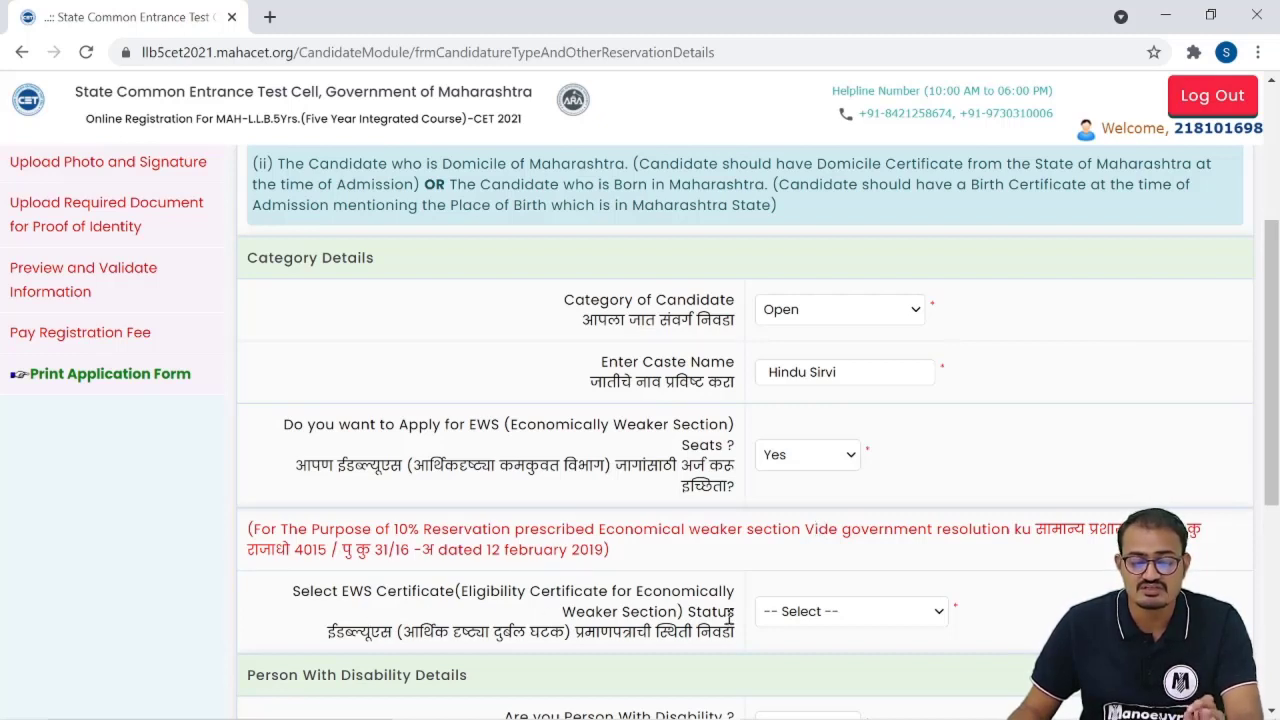
click(880, 615)
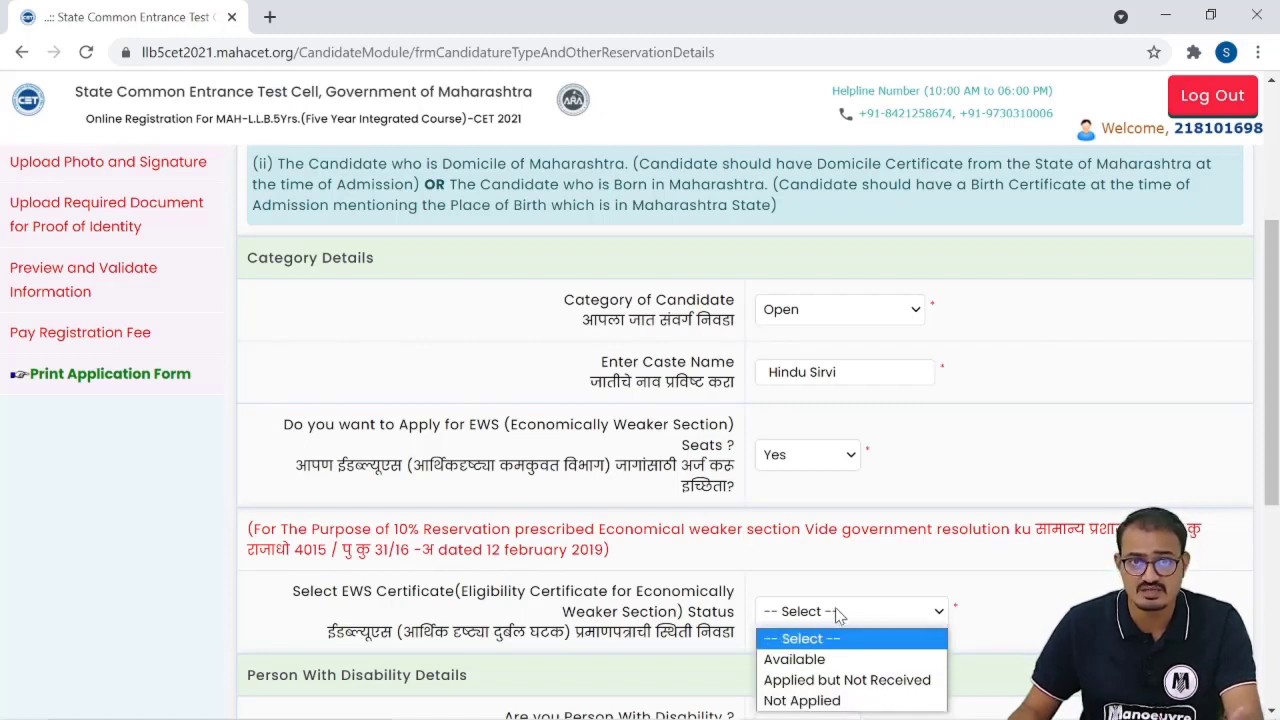
click(840, 457)
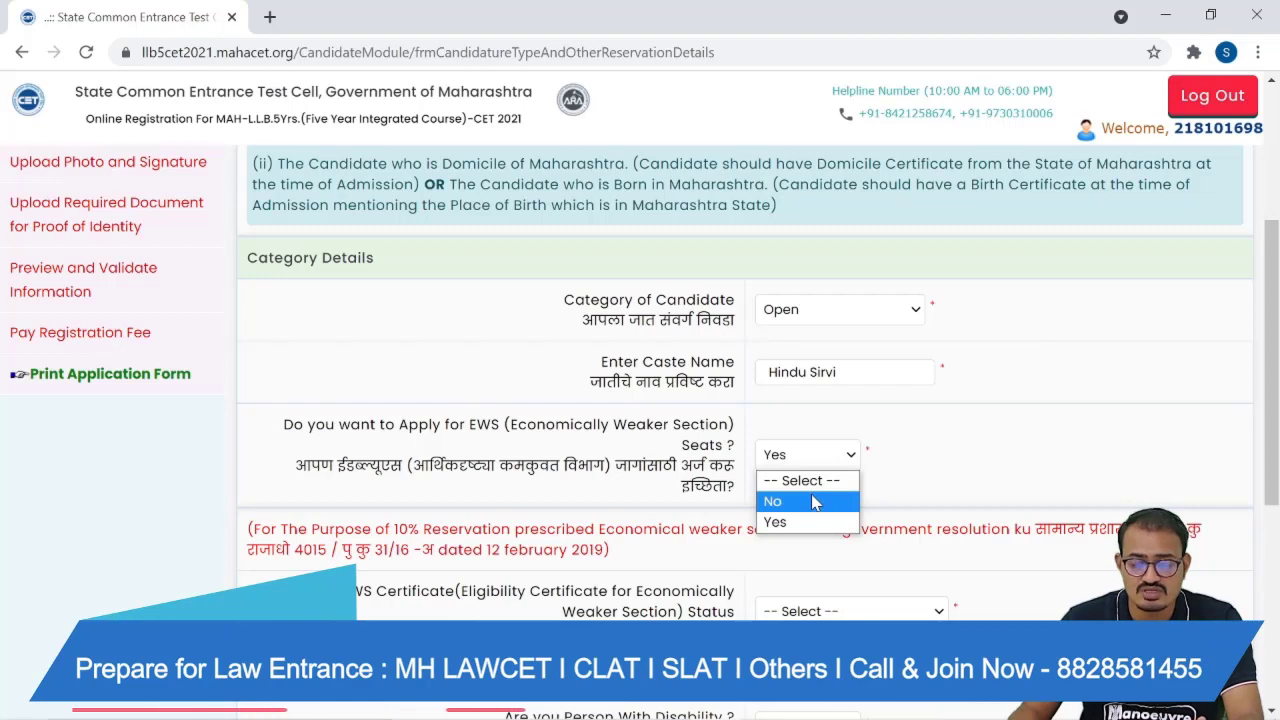
click(812, 502)
scroll(812, 502, down, 3)
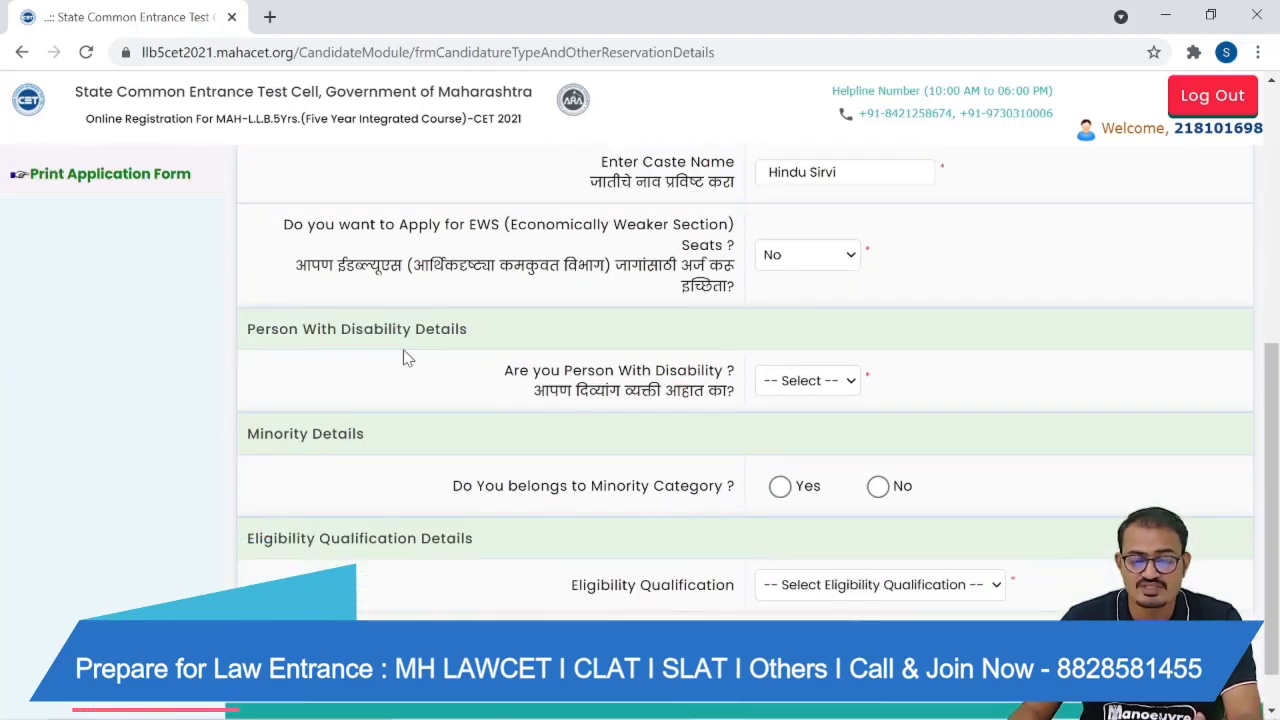
Answer No to Person With Disability, after briefly choosing Yes
click(836, 378)
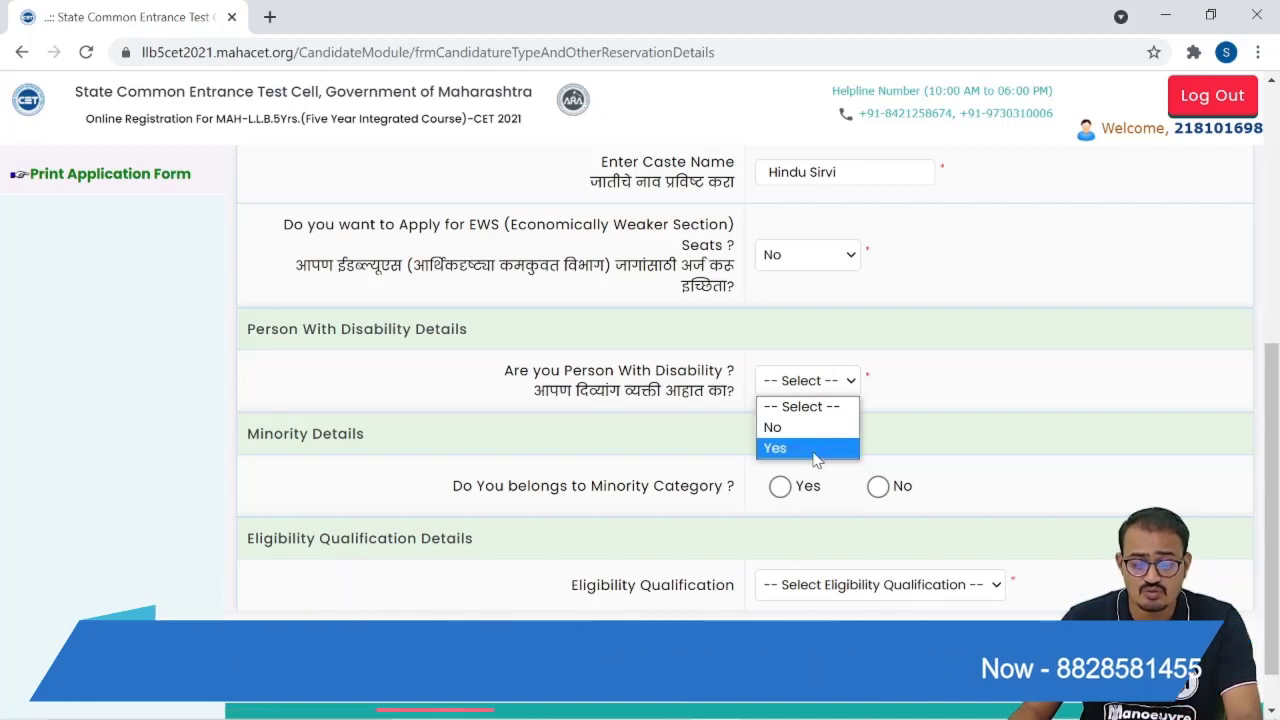
click(814, 449)
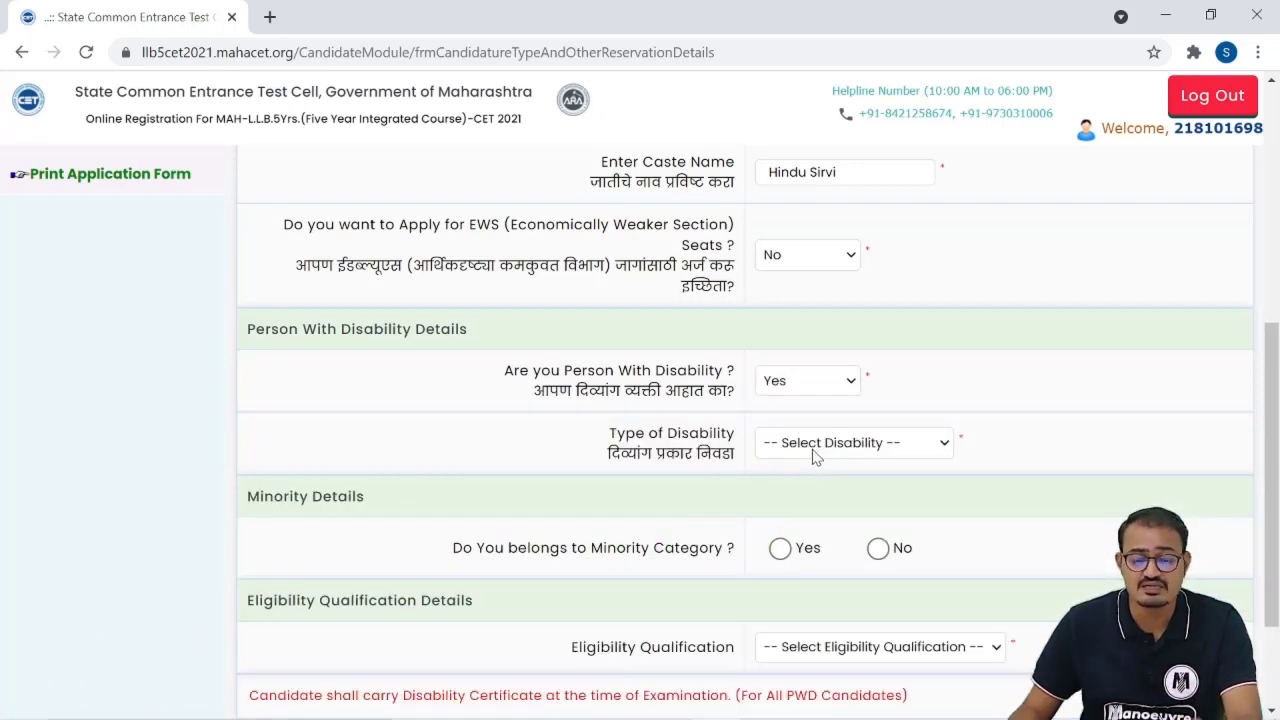
click(838, 445)
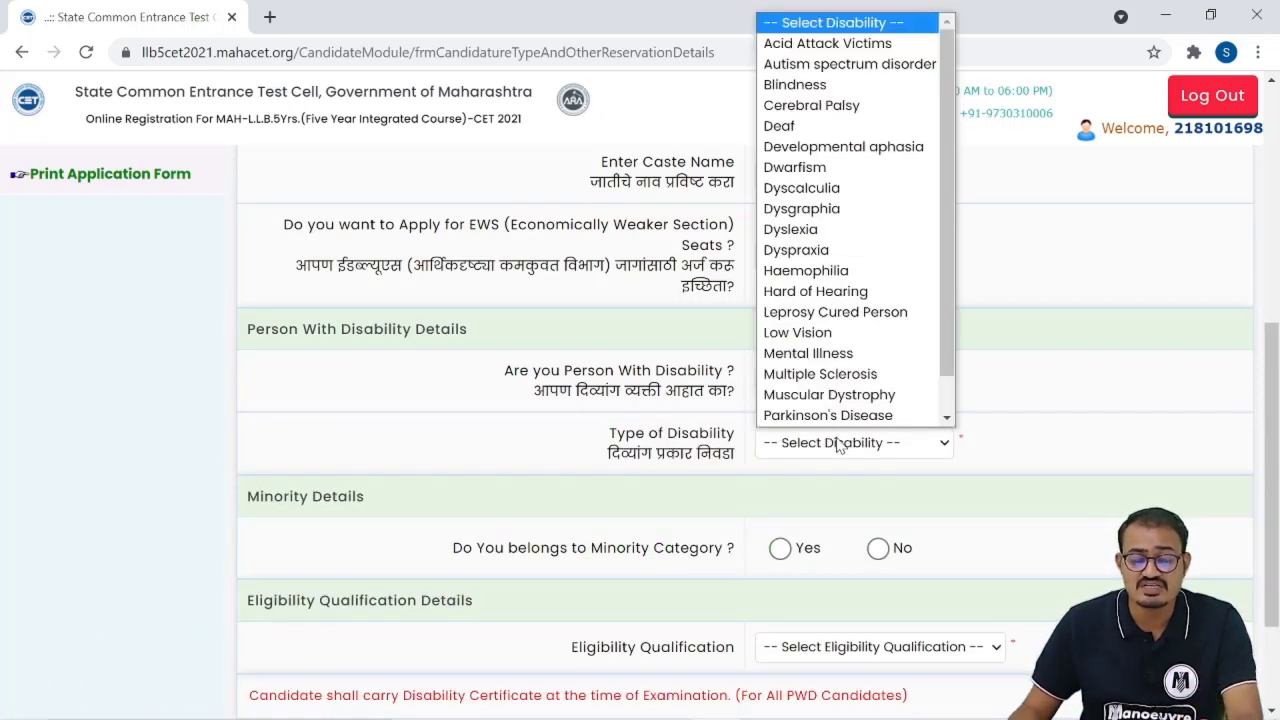
scroll(846, 428, down, 1)
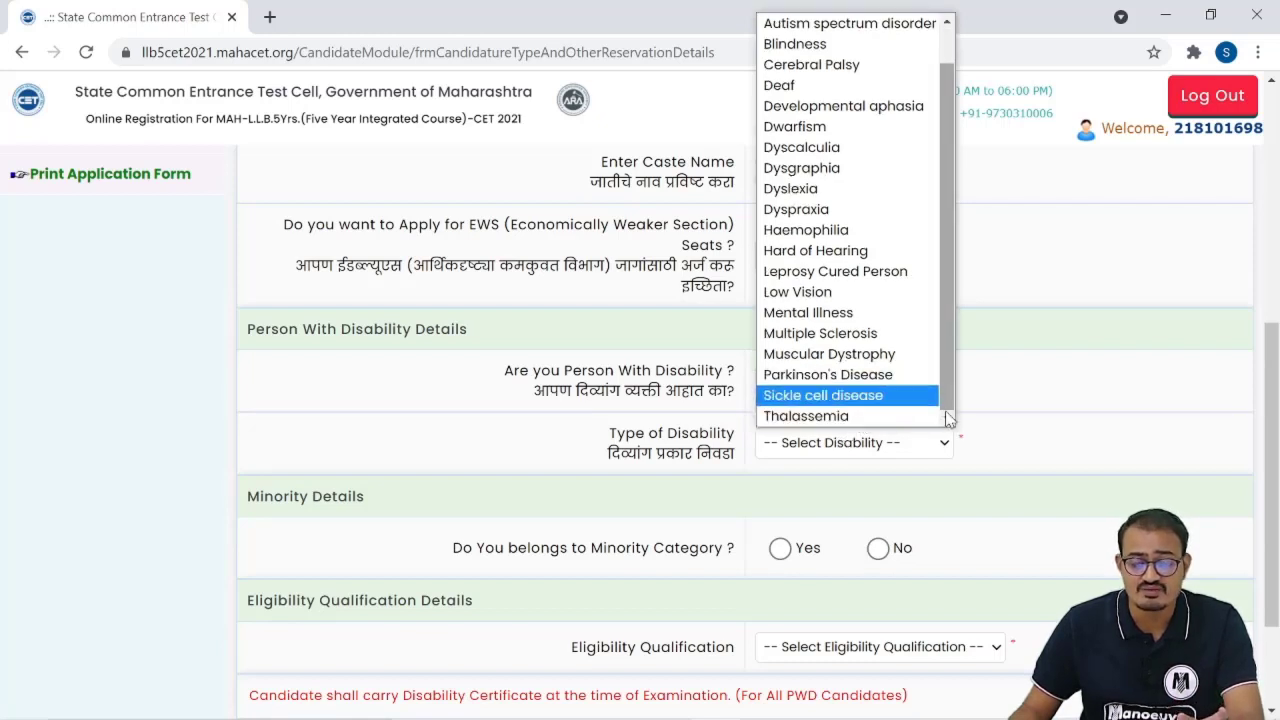
click(963, 409)
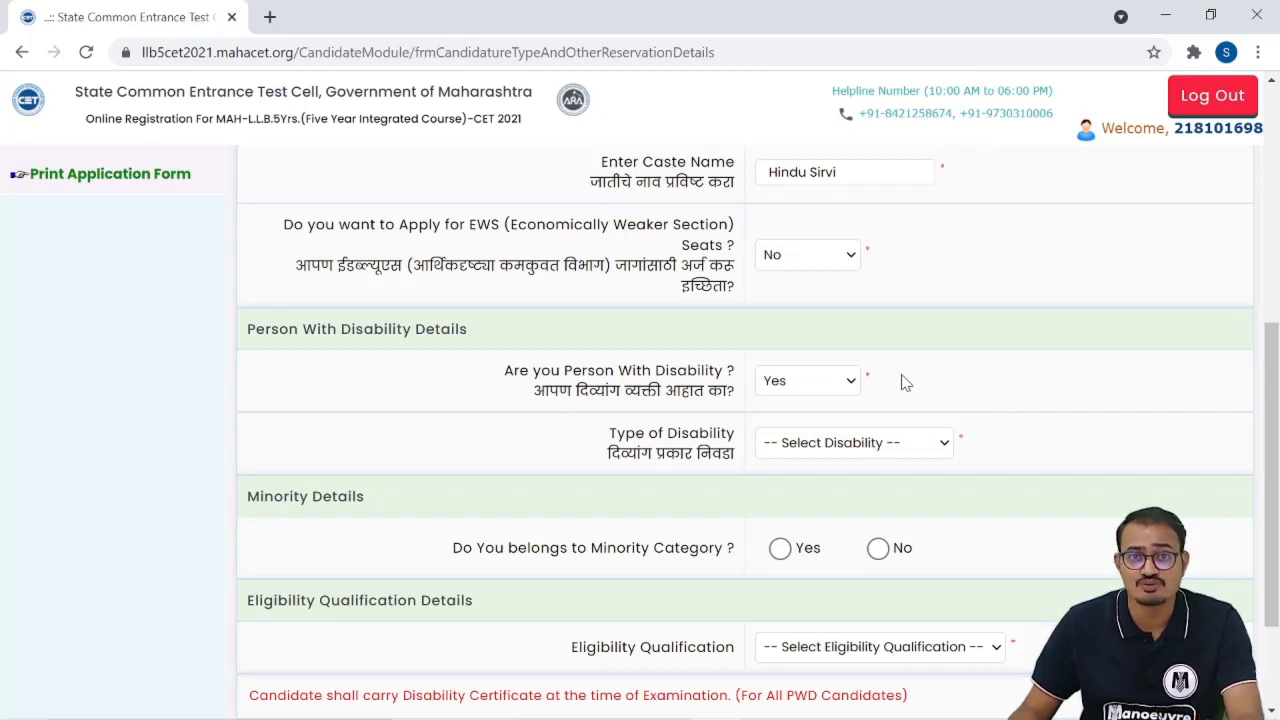
click(843, 393)
click(828, 427)
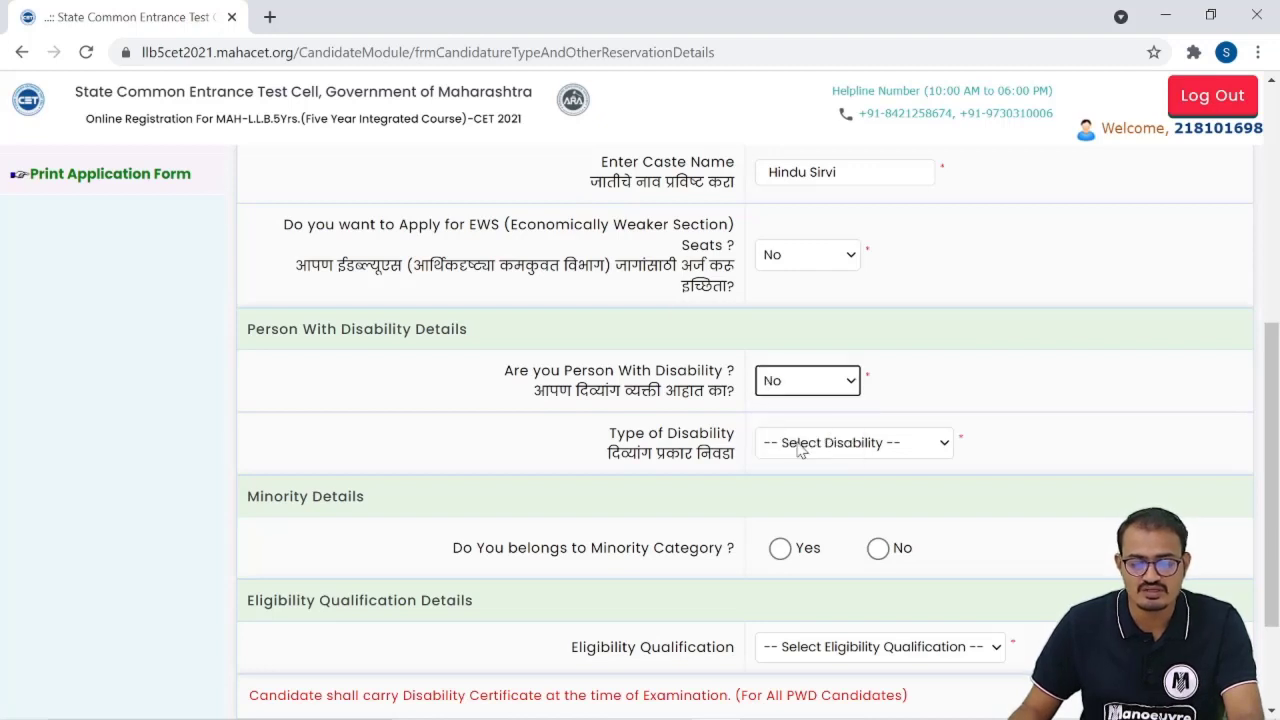
scroll(656, 466, down, 2)
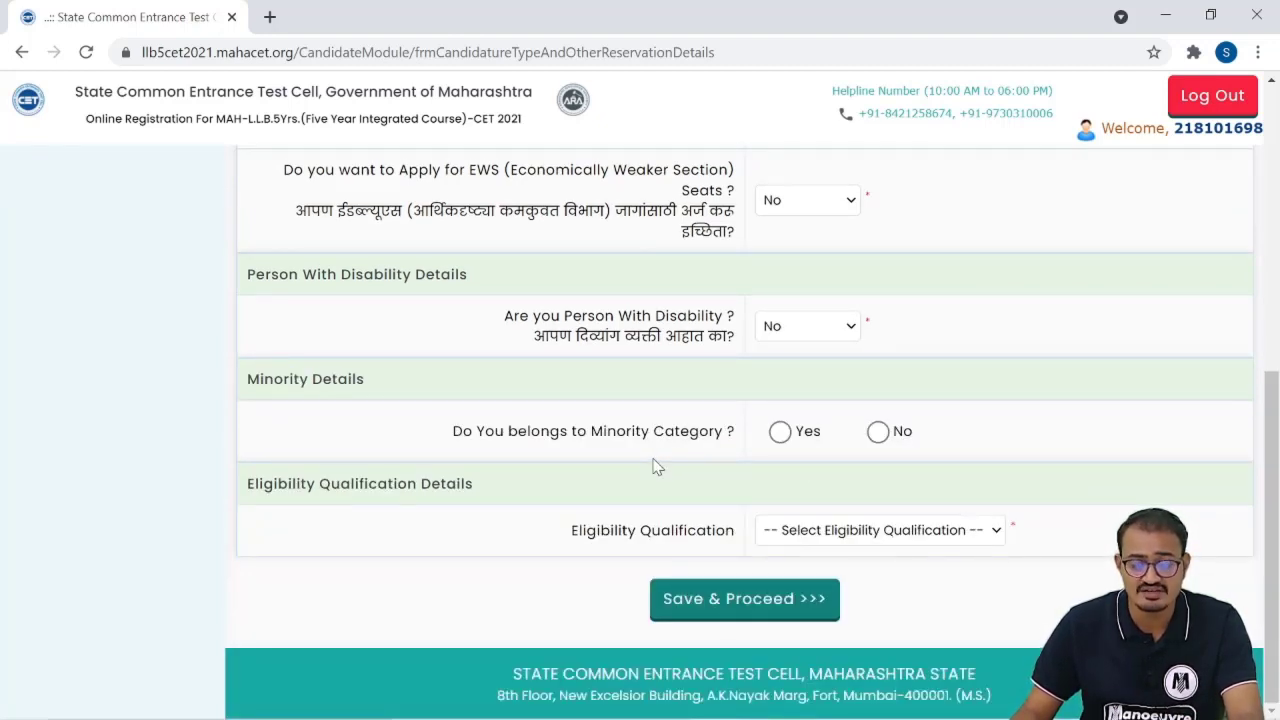
Mark Minority as No, choose HSC eligibility qualification, and save to proceed
click(878, 432)
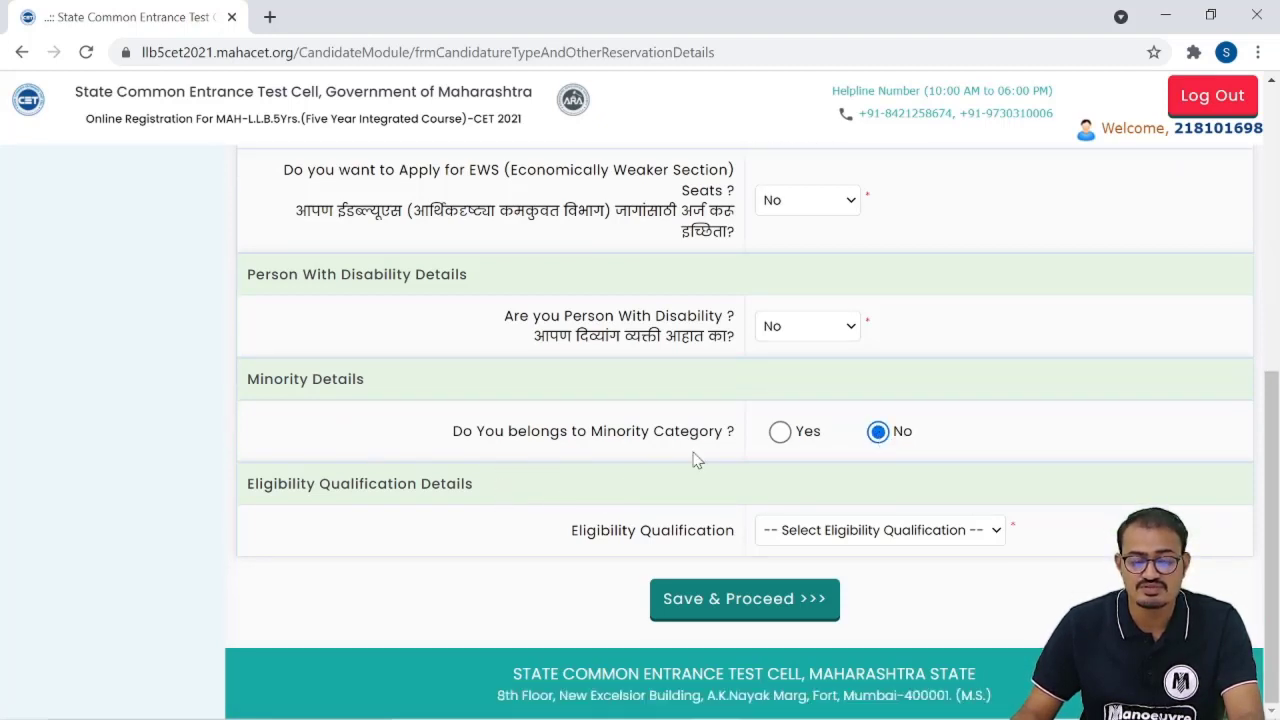
click(940, 538)
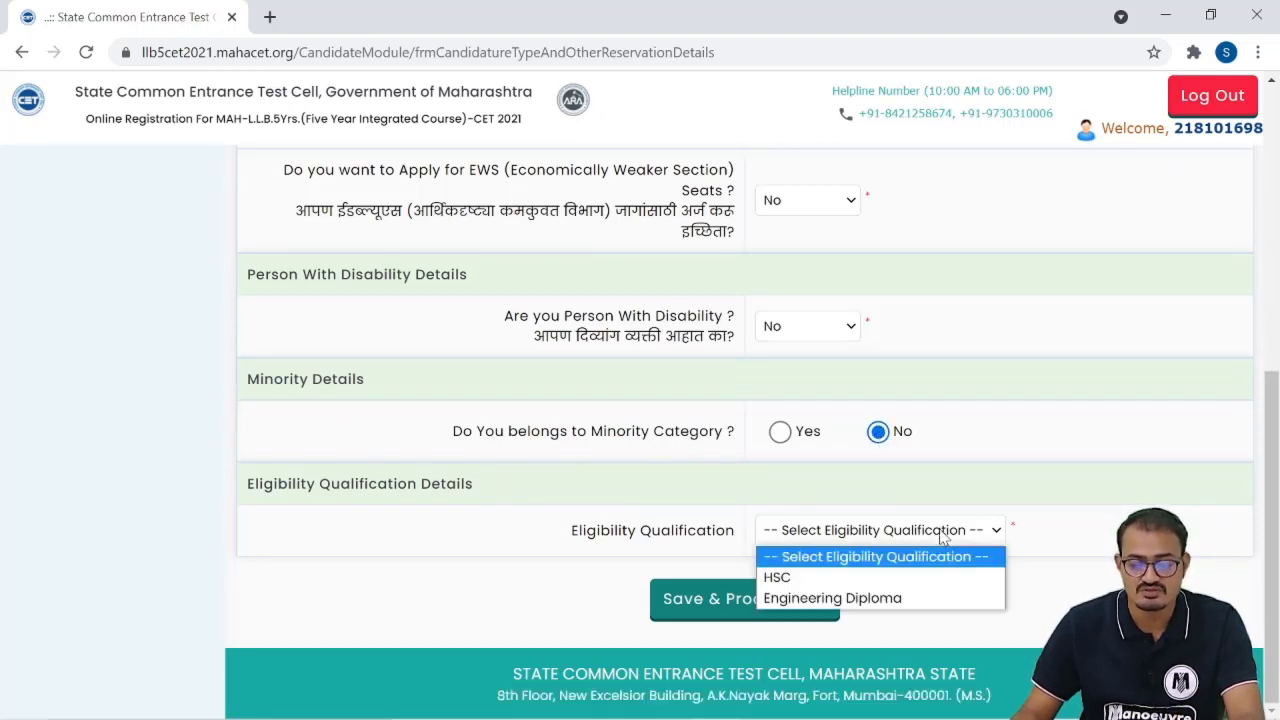
click(871, 577)
click(735, 608)
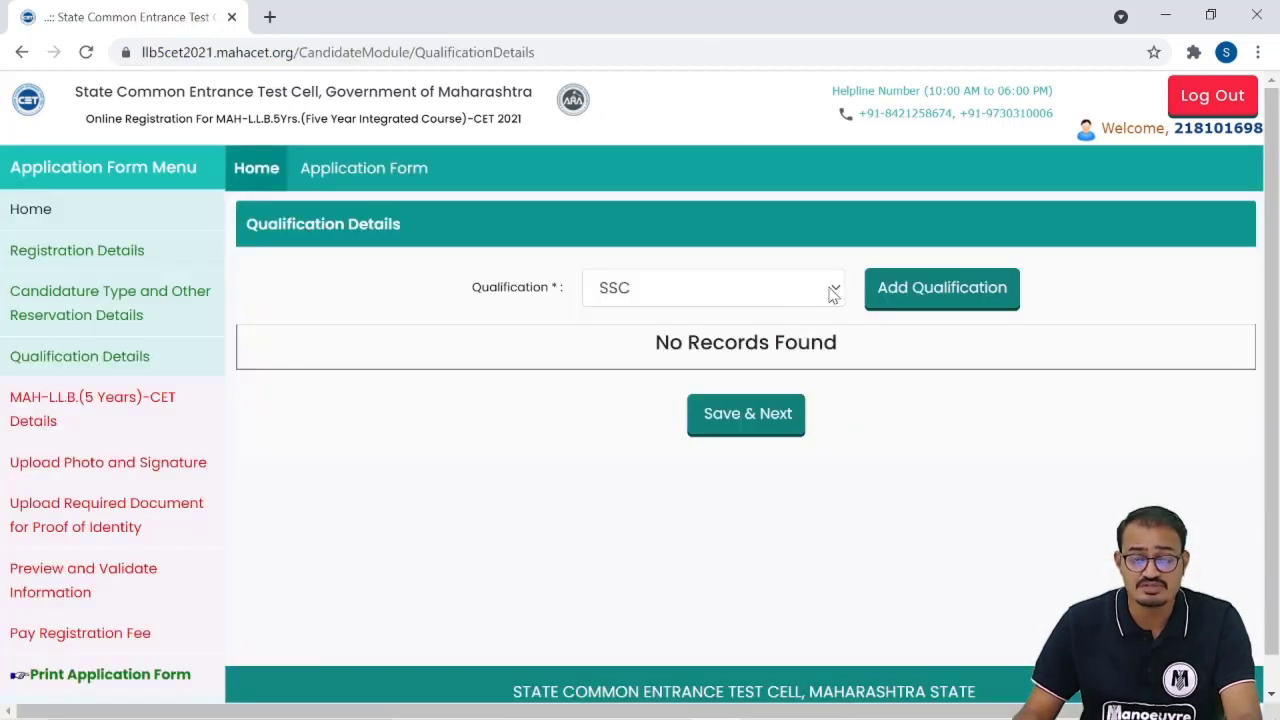
Add an HSC qualification with board state Maharashtra, stream Science, and Maharashtra State Board
click(834, 292)
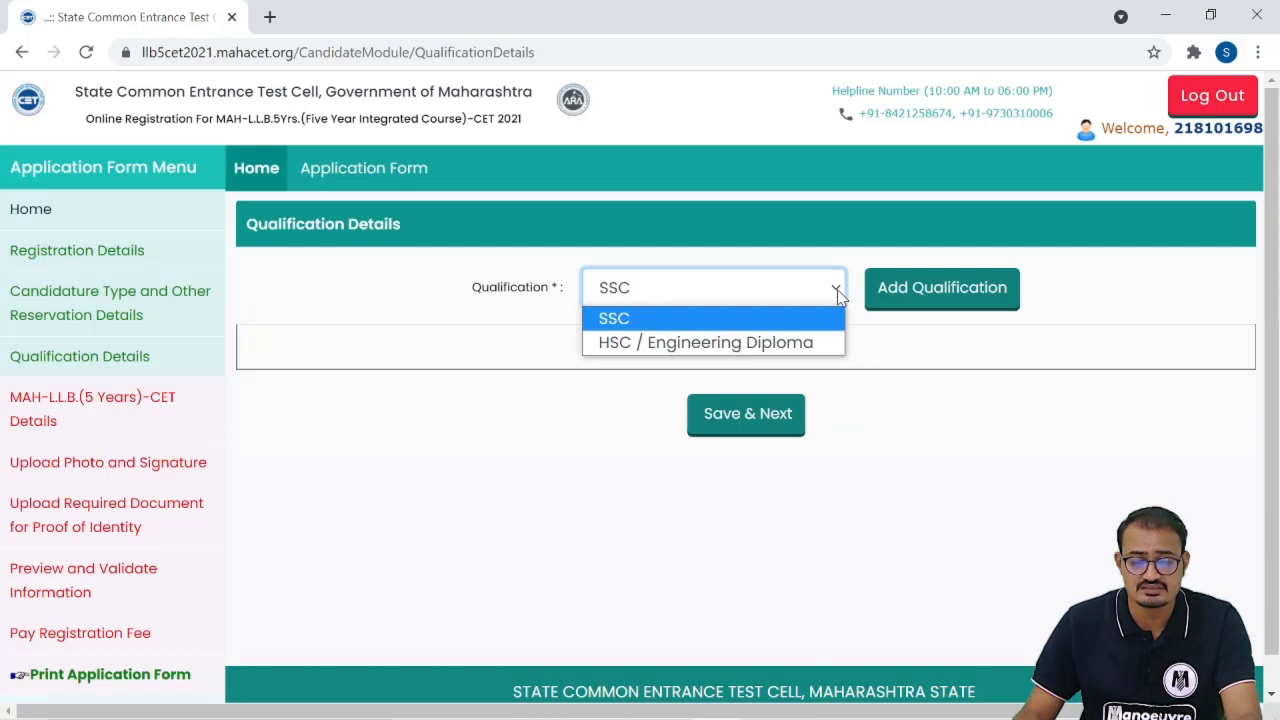
click(704, 343)
click(945, 297)
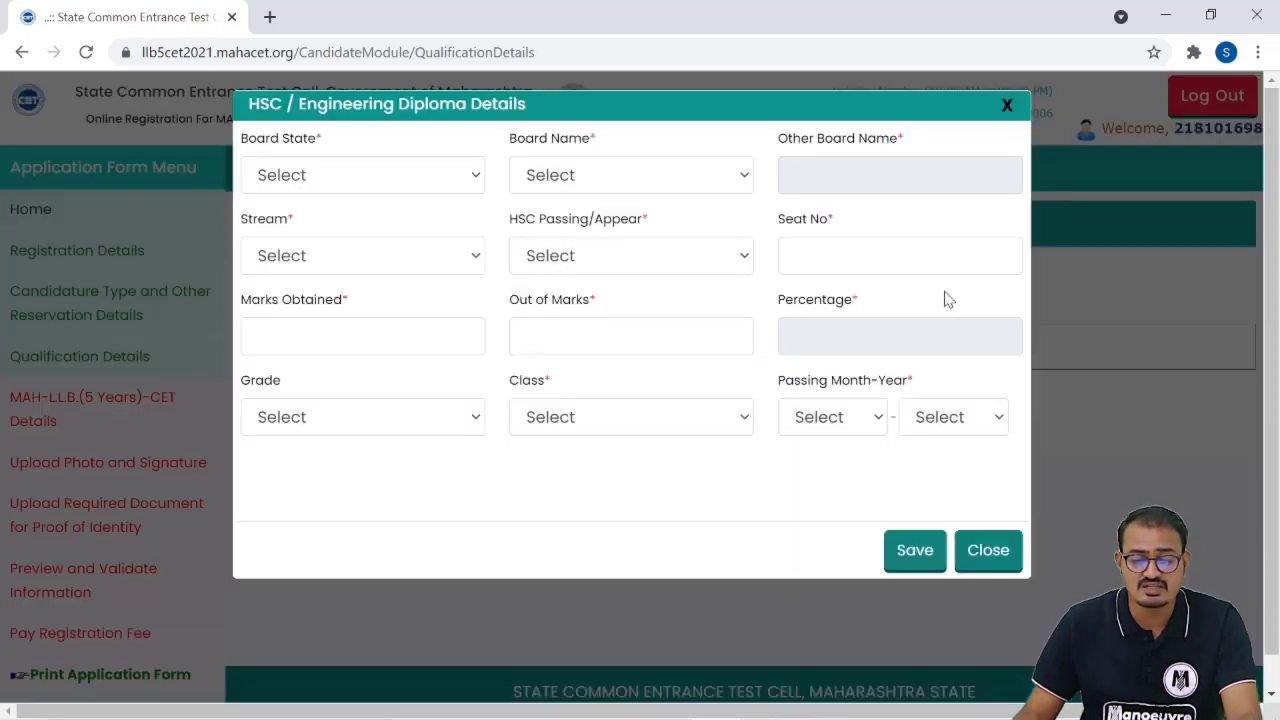
click(465, 175)
click(415, 258)
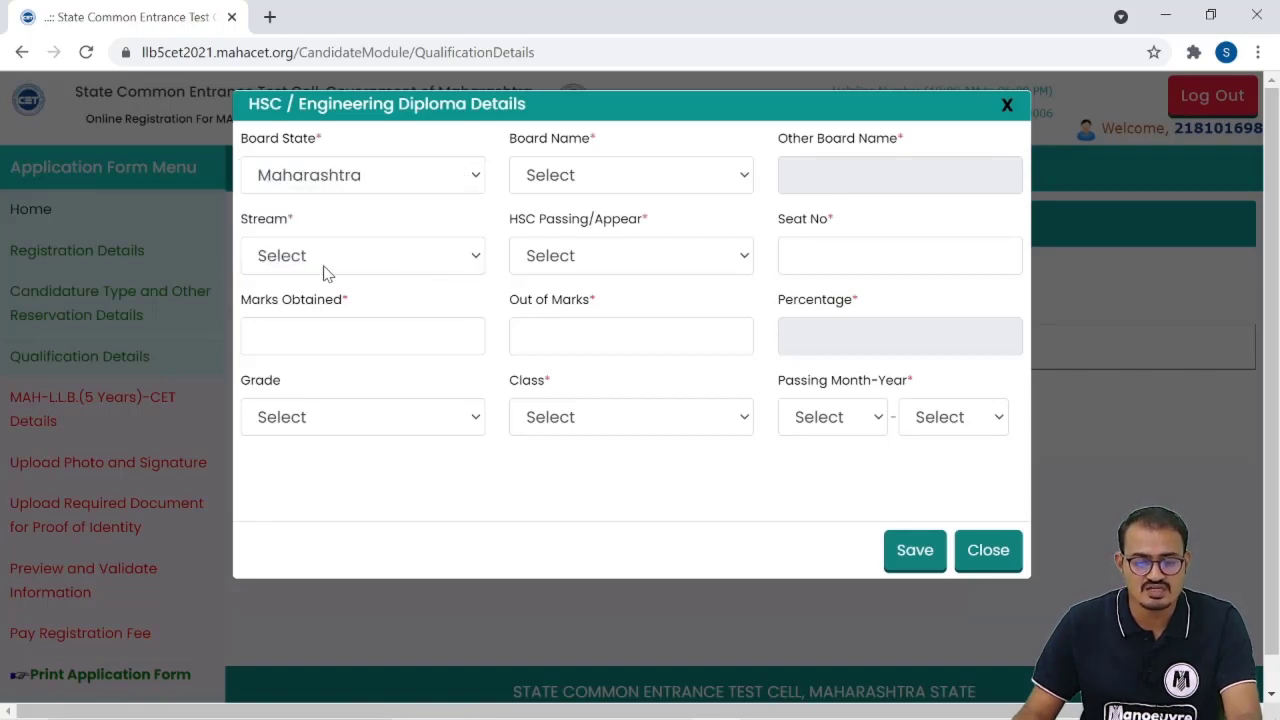
click(352, 258)
click(345, 357)
click(329, 332)
click(303, 419)
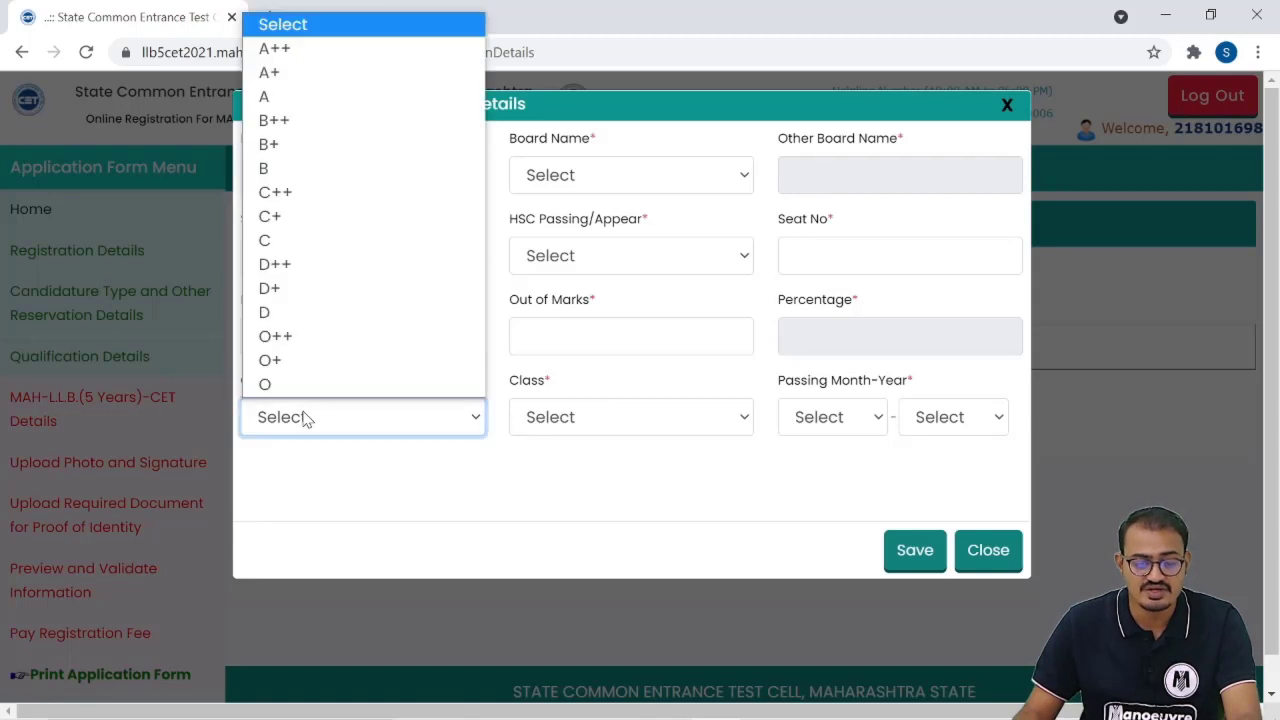
click(327, 484)
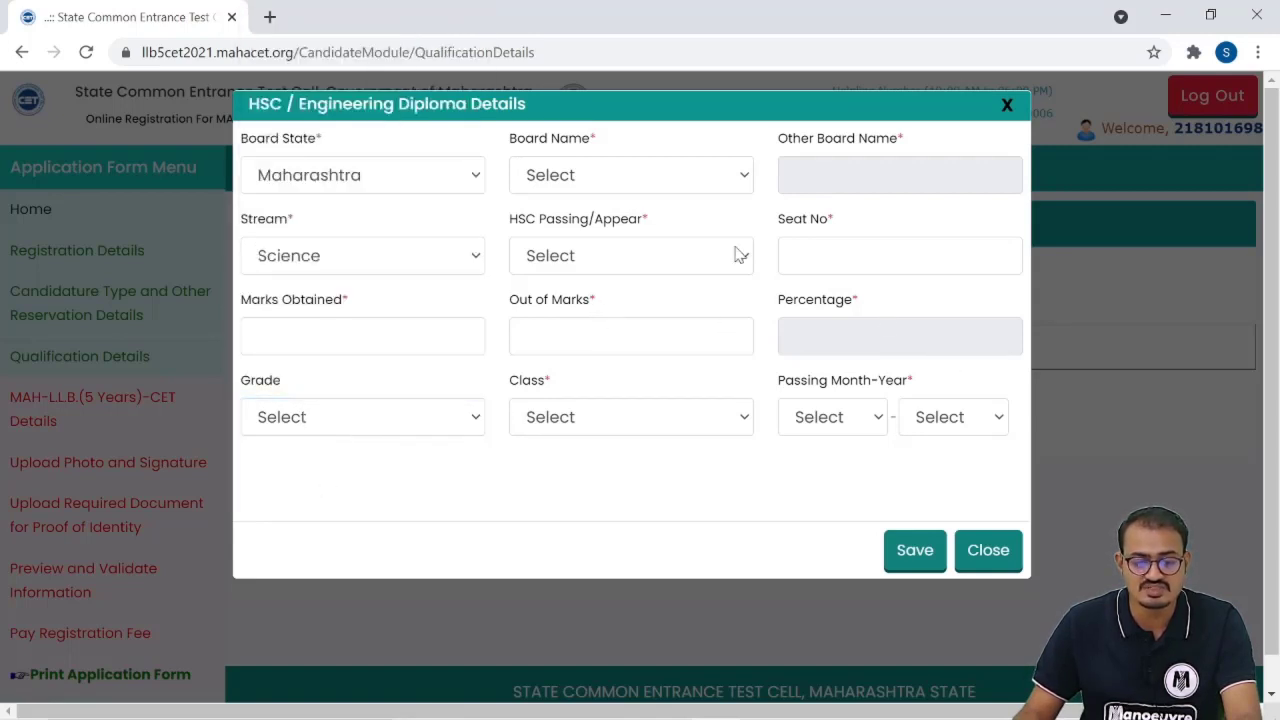
click(602, 175)
click(690, 232)
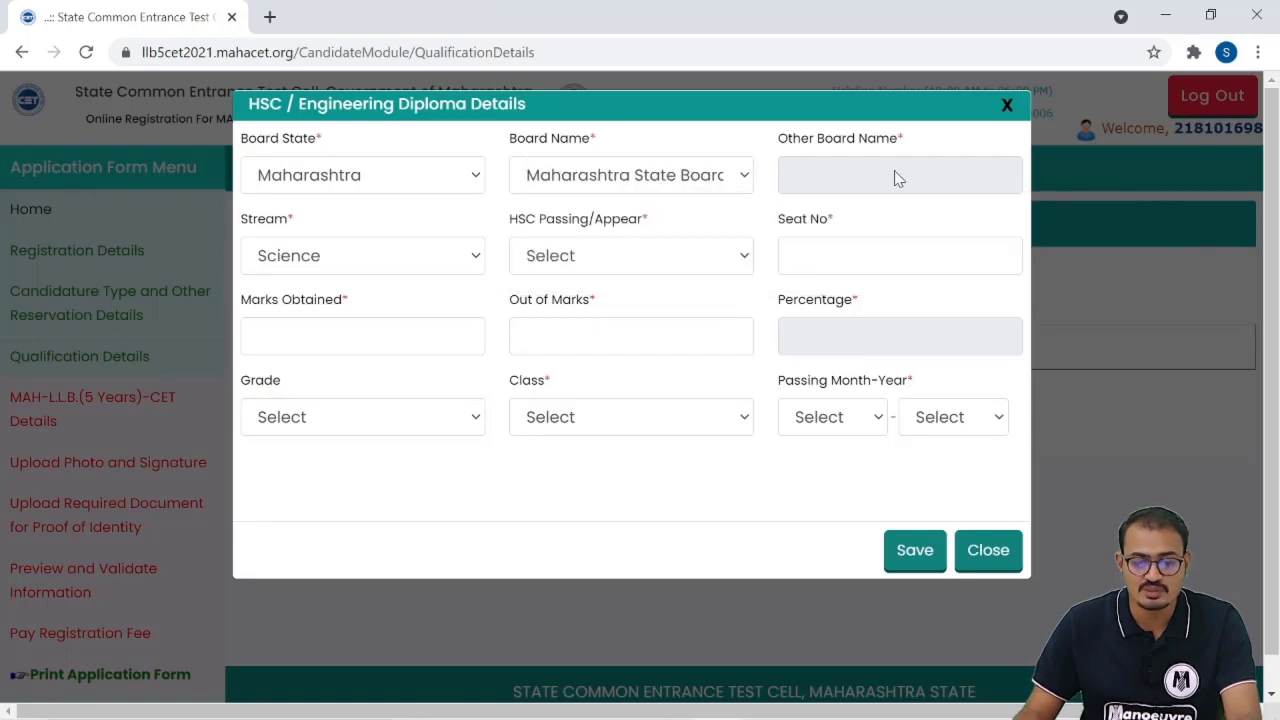
Set the HSC passing status to Pass
click(628, 256)
click(622, 334)
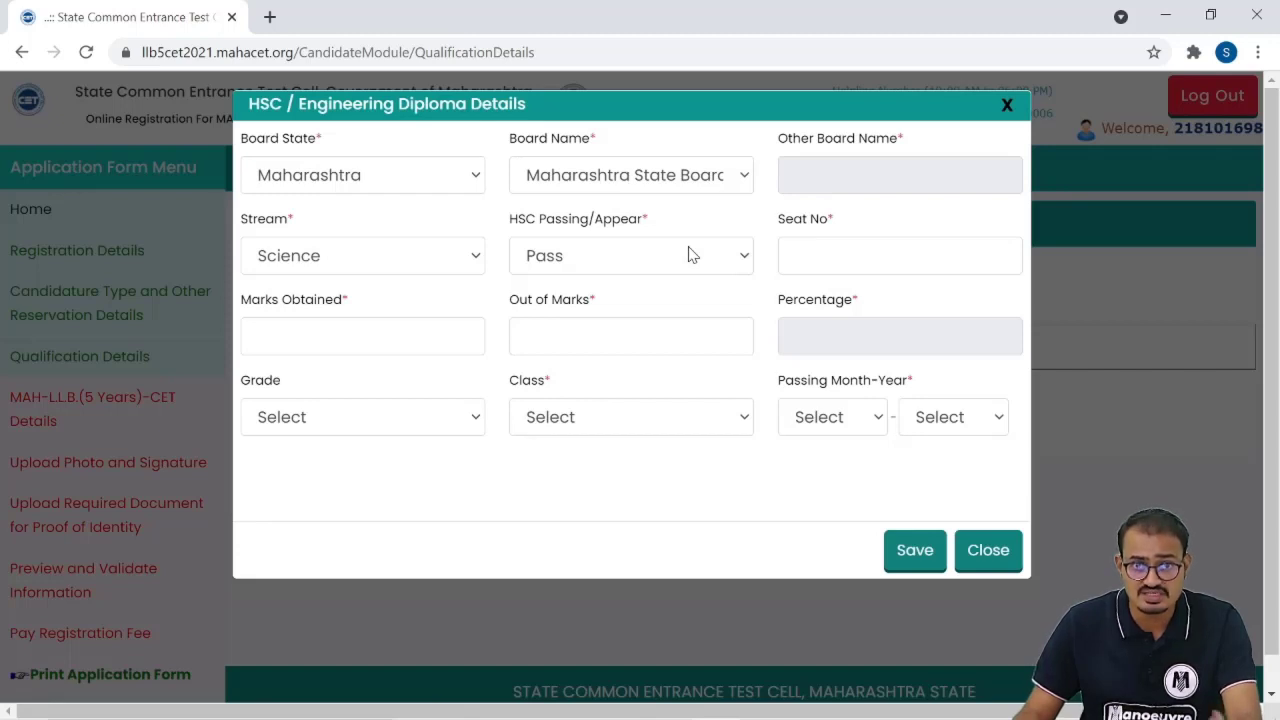
click(665, 252)
click(642, 311)
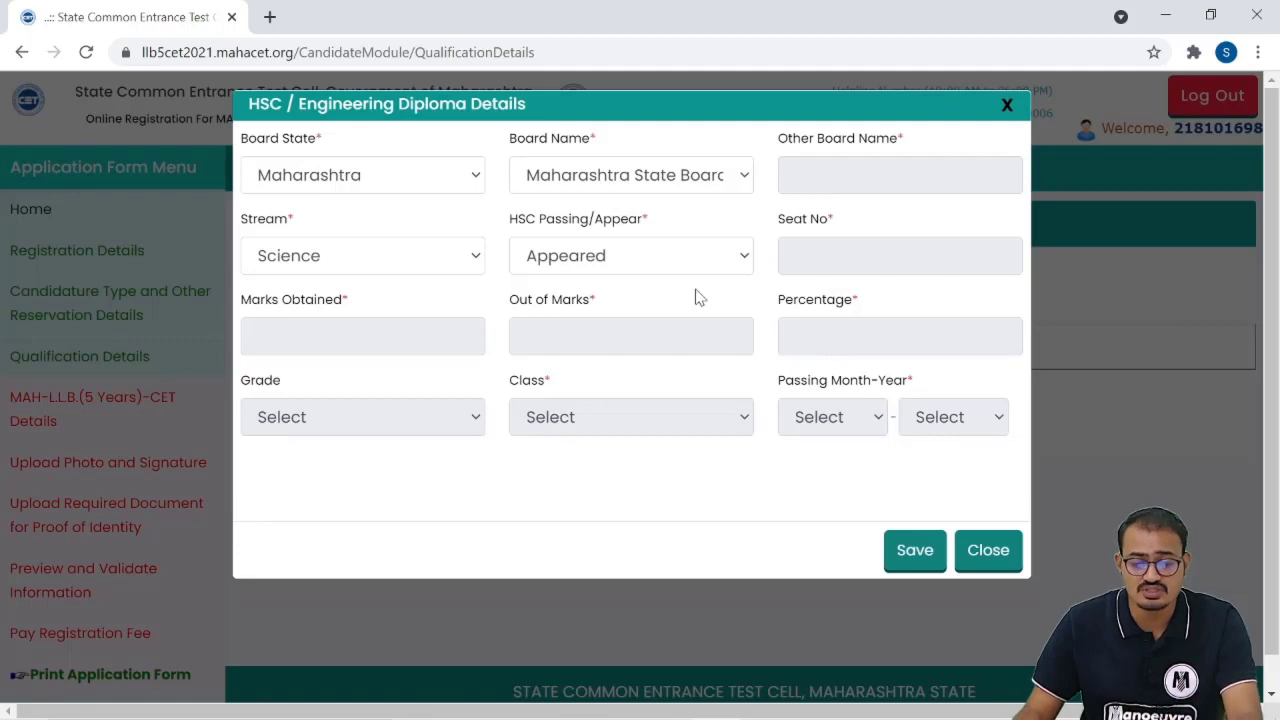
click(686, 257)
click(630, 334)
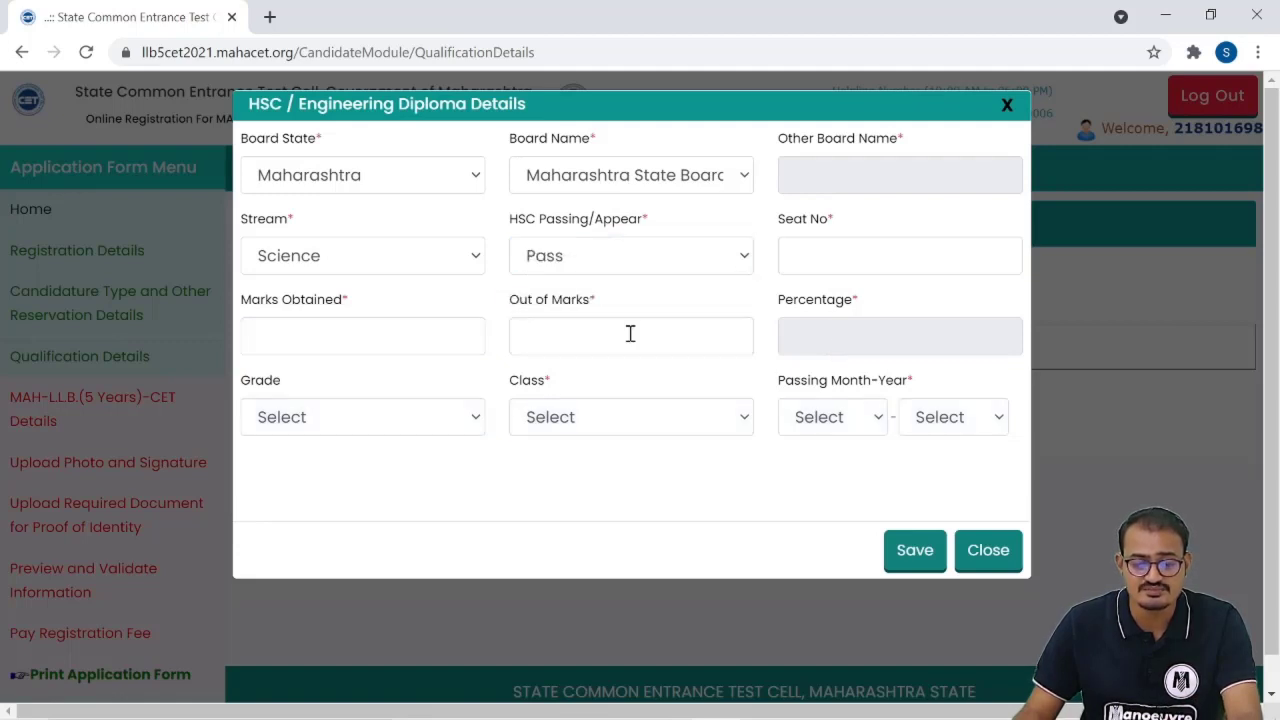
Enter HSC marks 535 of 600, class Distinction, passing month and year April-2009
click(291, 336)
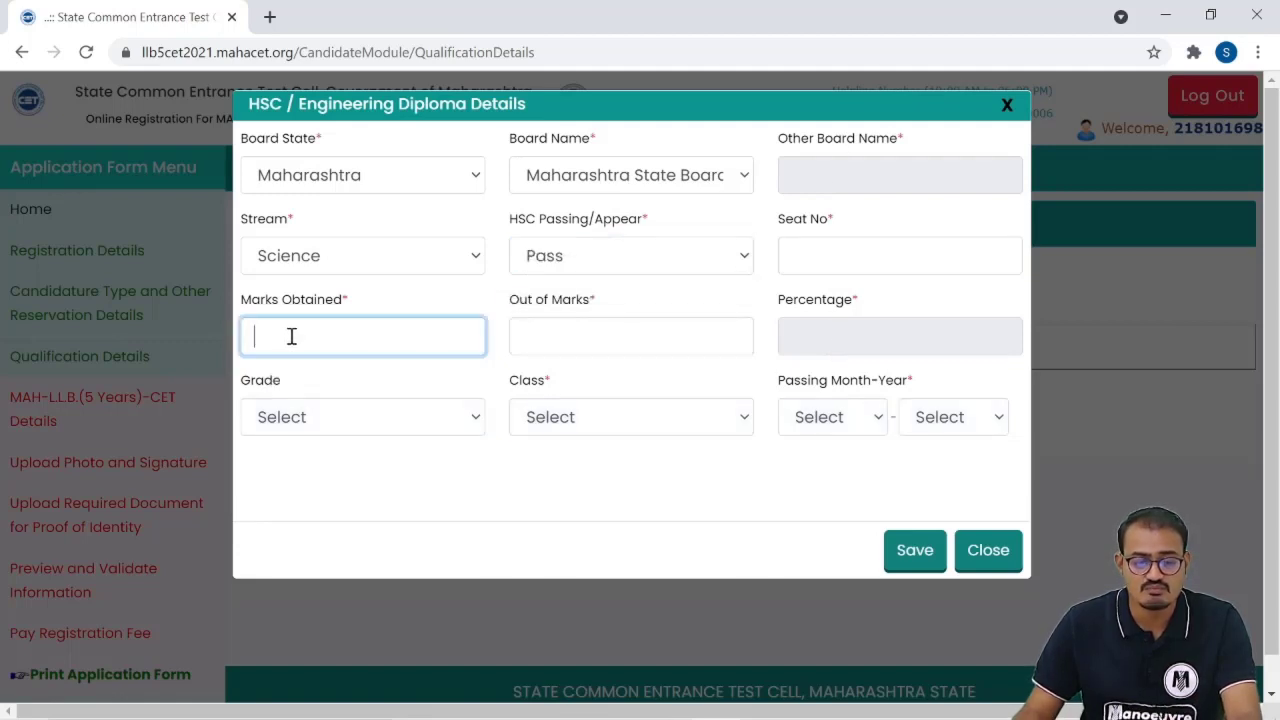
text(535)
key(Tab)
text(600)
click(631, 417)
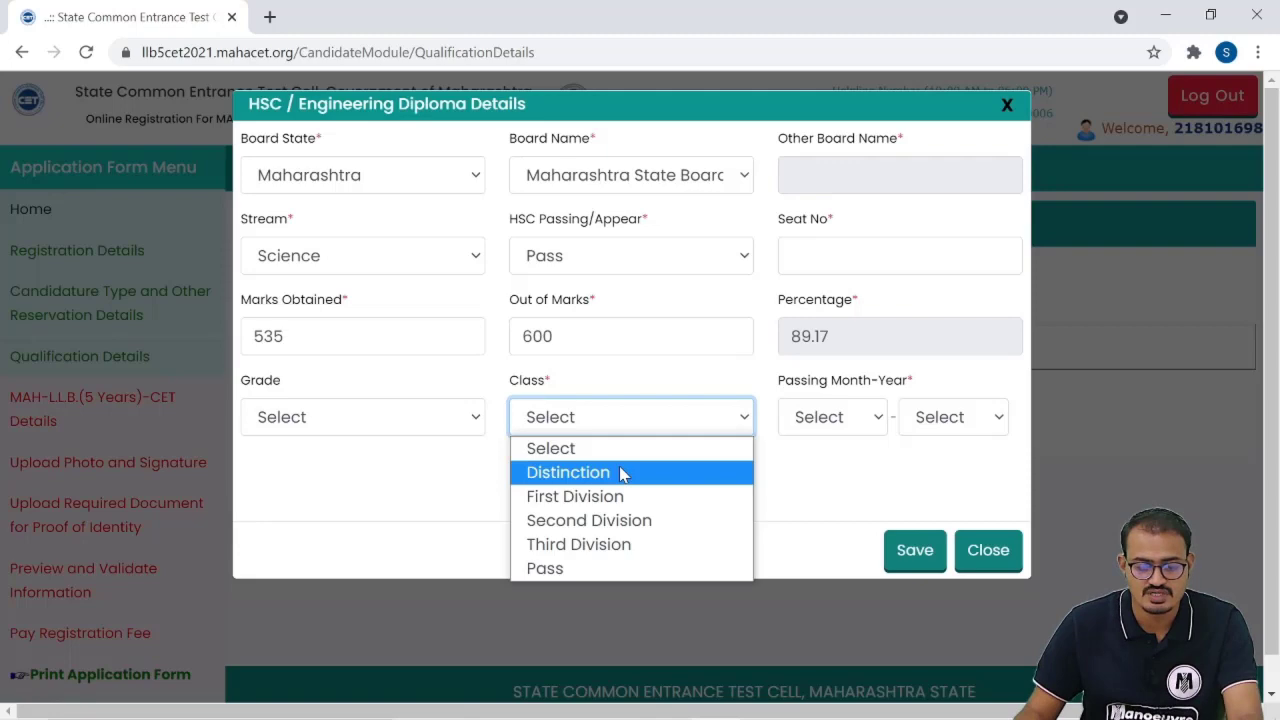
click(622, 474)
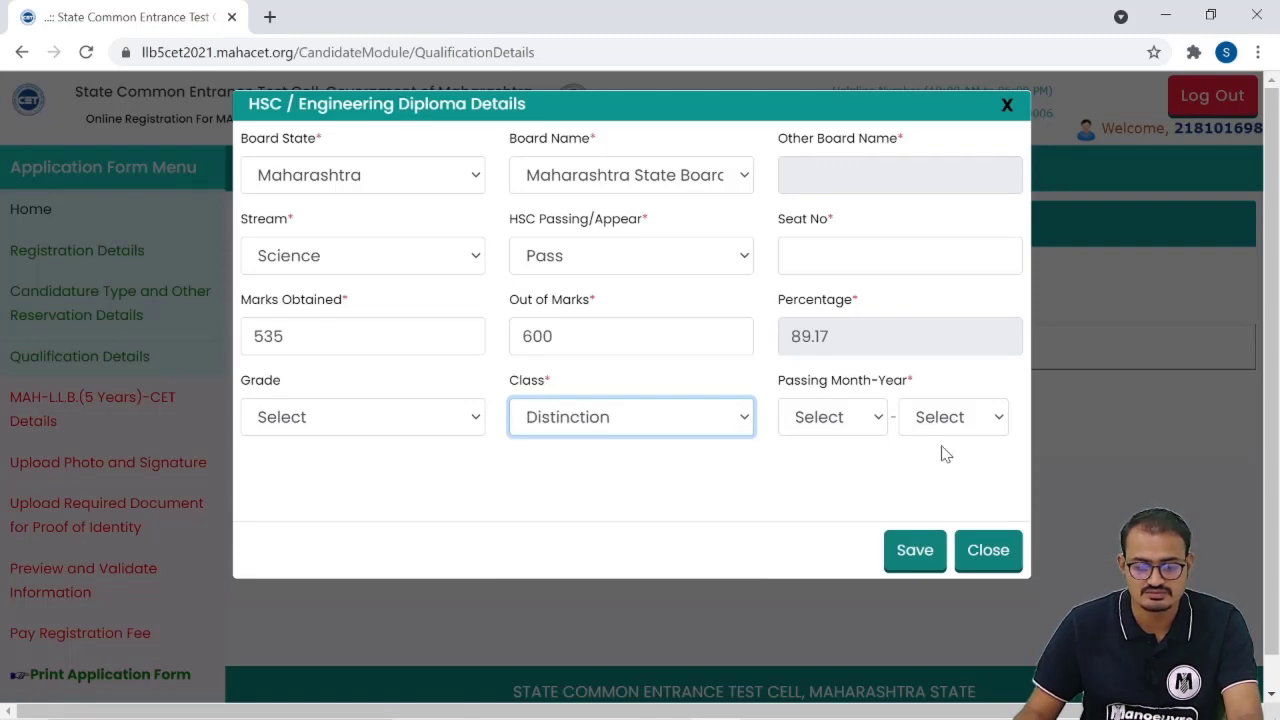
click(855, 420)
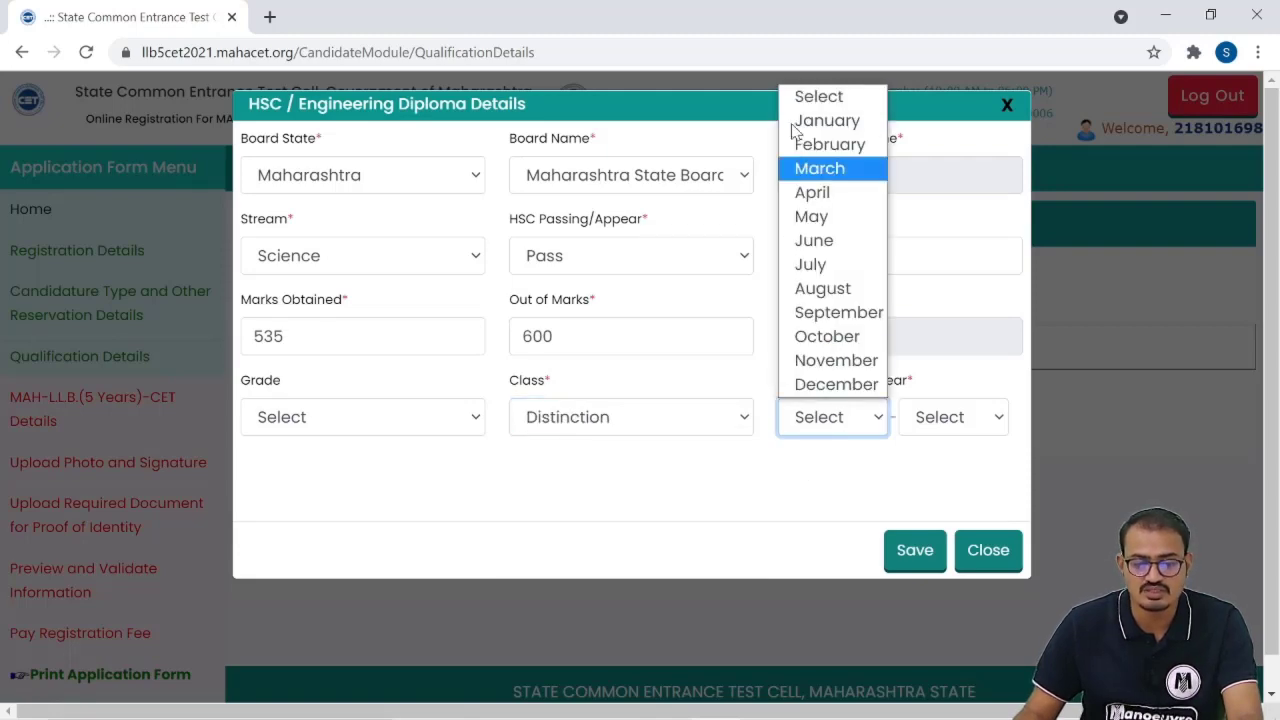
click(812, 192)
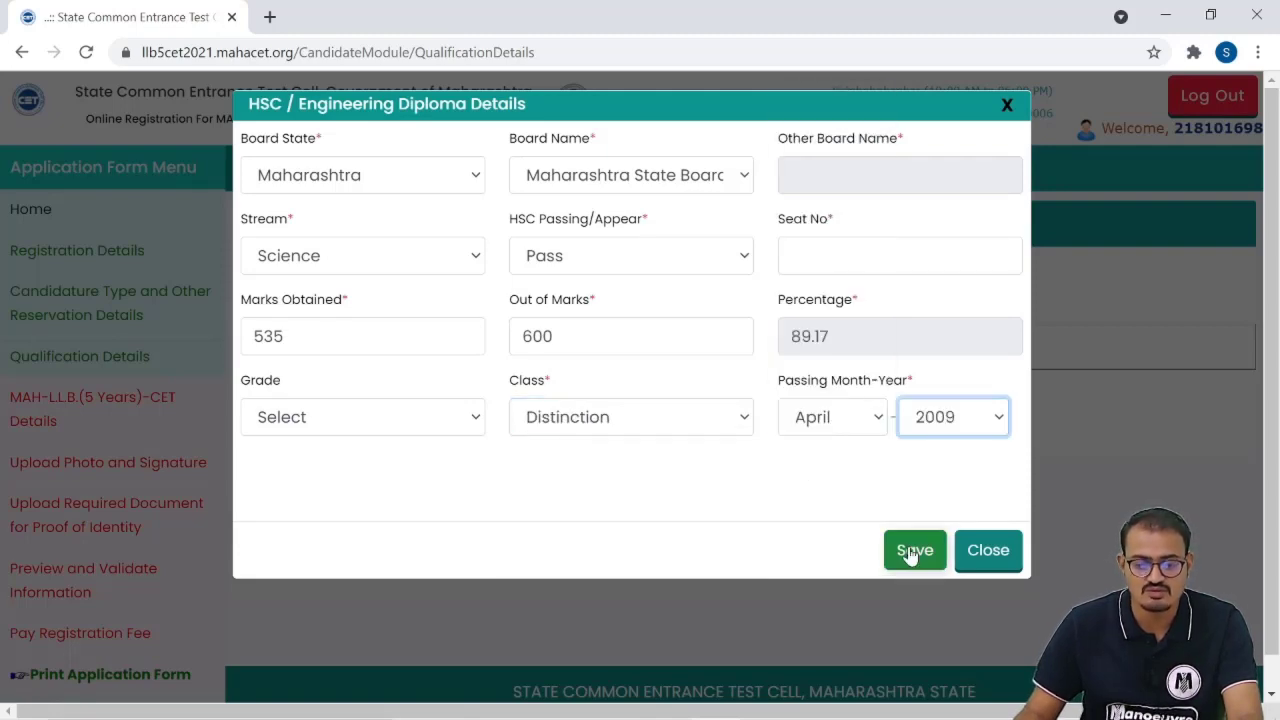
click(910, 551)
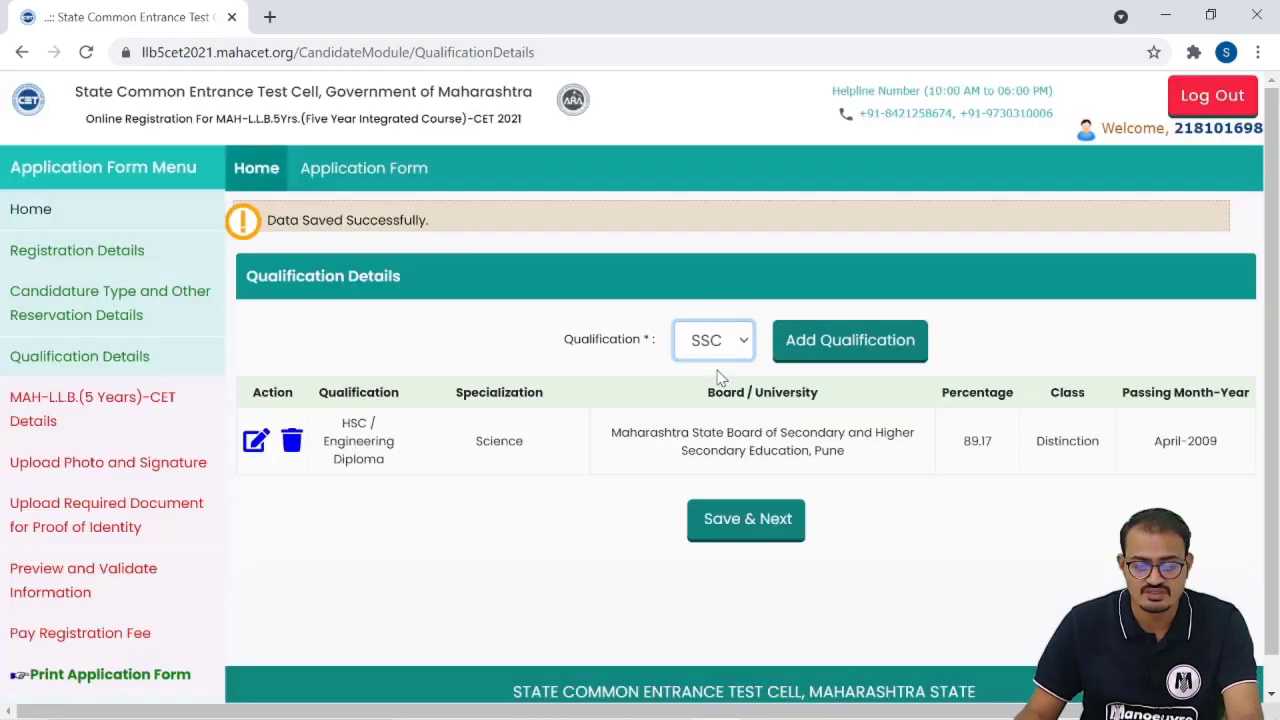
Add an SSC qualification with board state Maharashtra and Maharashtra State Board
click(857, 347)
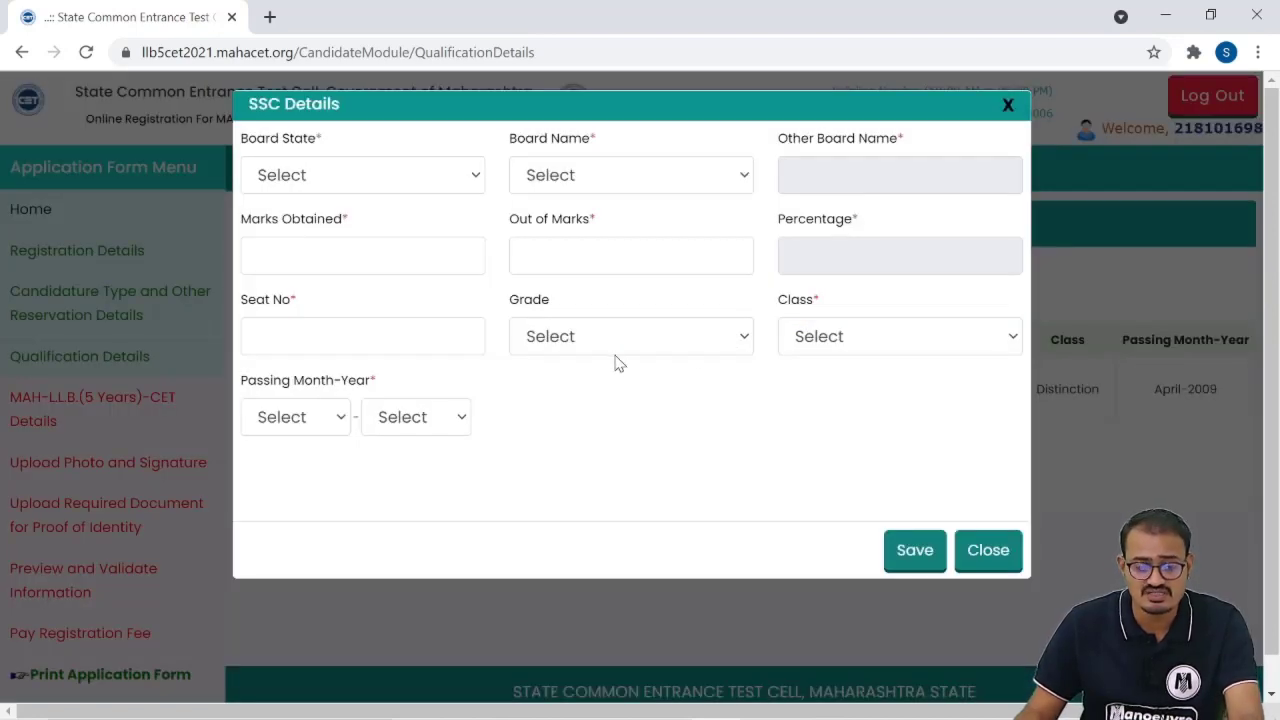
click(415, 178)
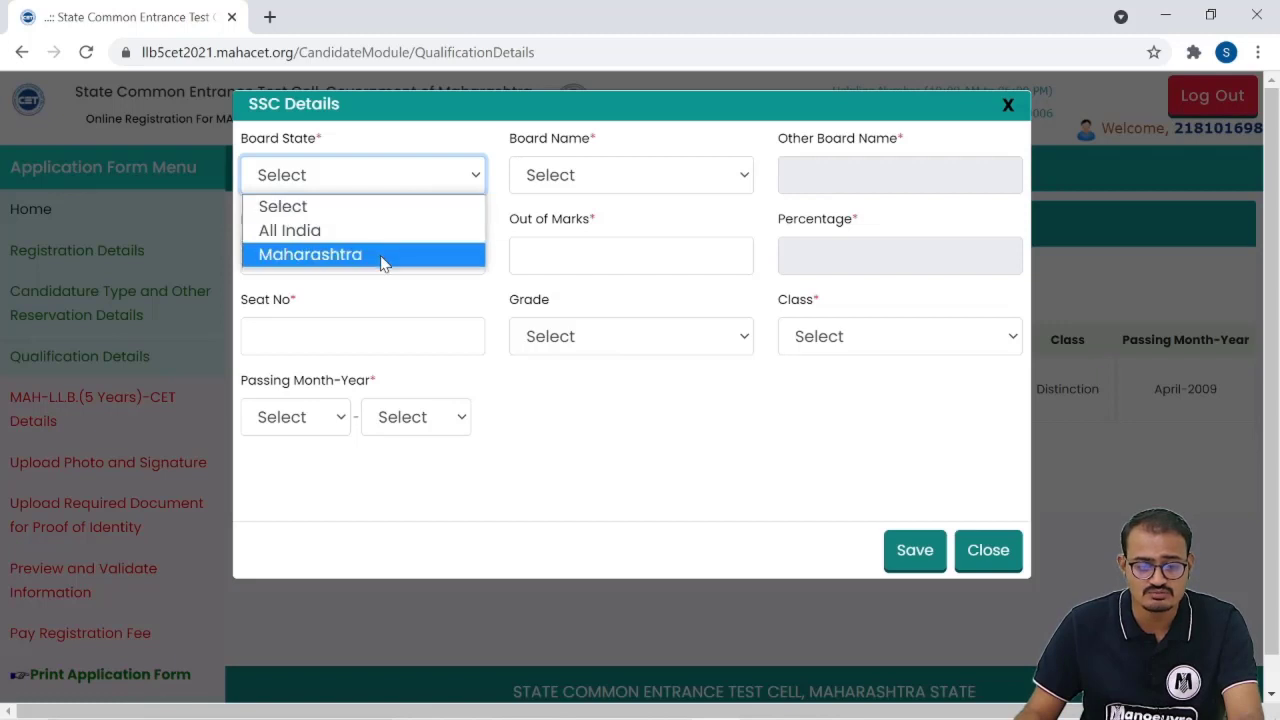
click(375, 254)
click(598, 175)
click(603, 230)
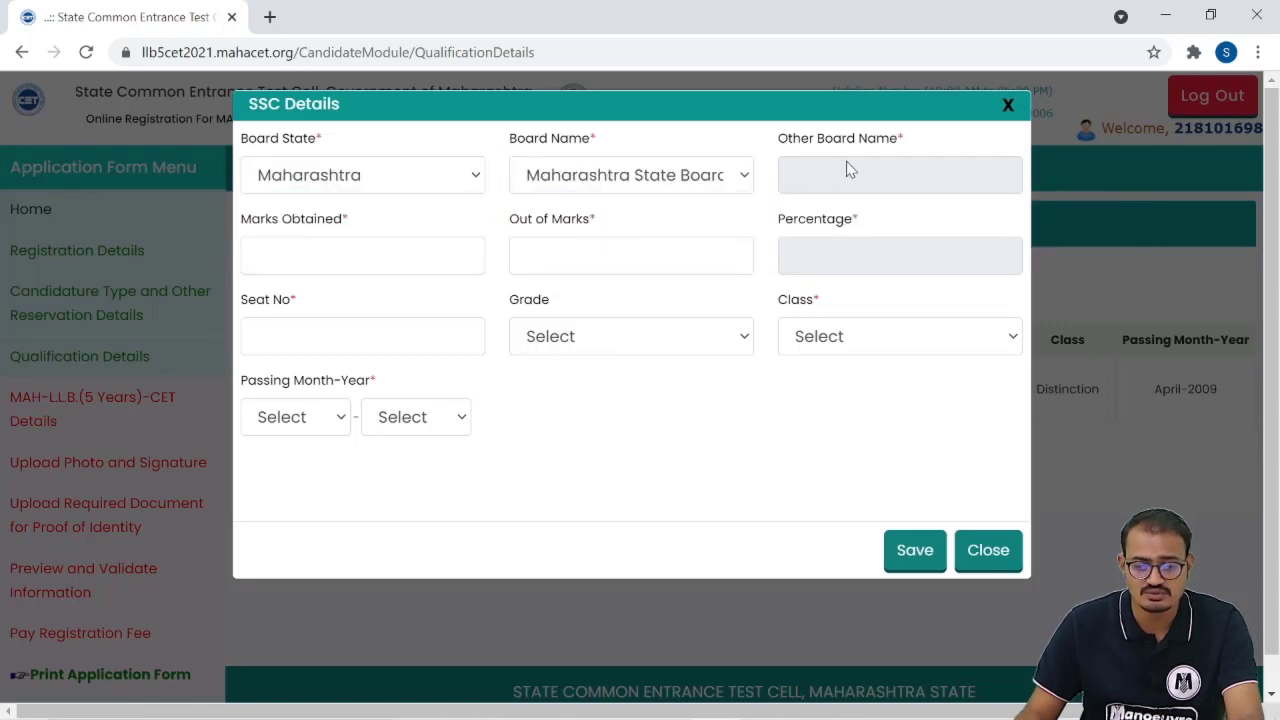
Enter SSC marks 550 of 600, class Distinction, April-2007, and save the qualification
click(356, 260)
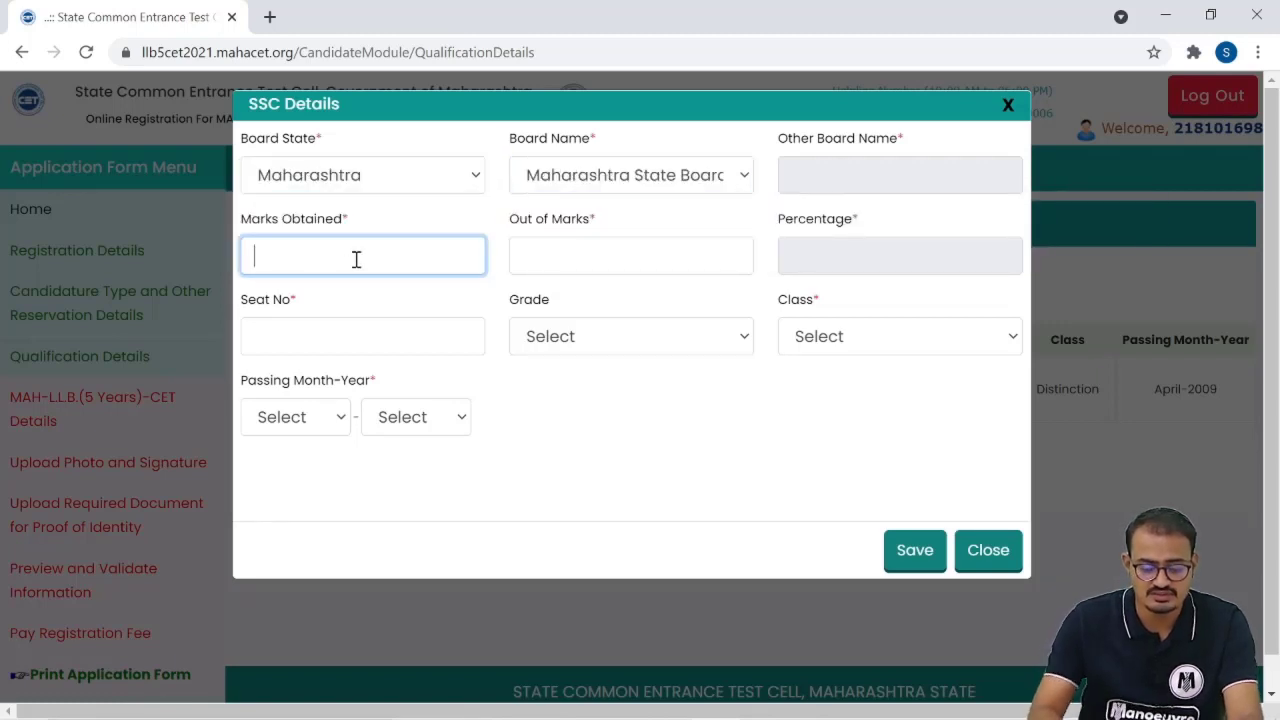
text(550)
key(Tab)
text(600)
click(310, 334)
click(295, 417)
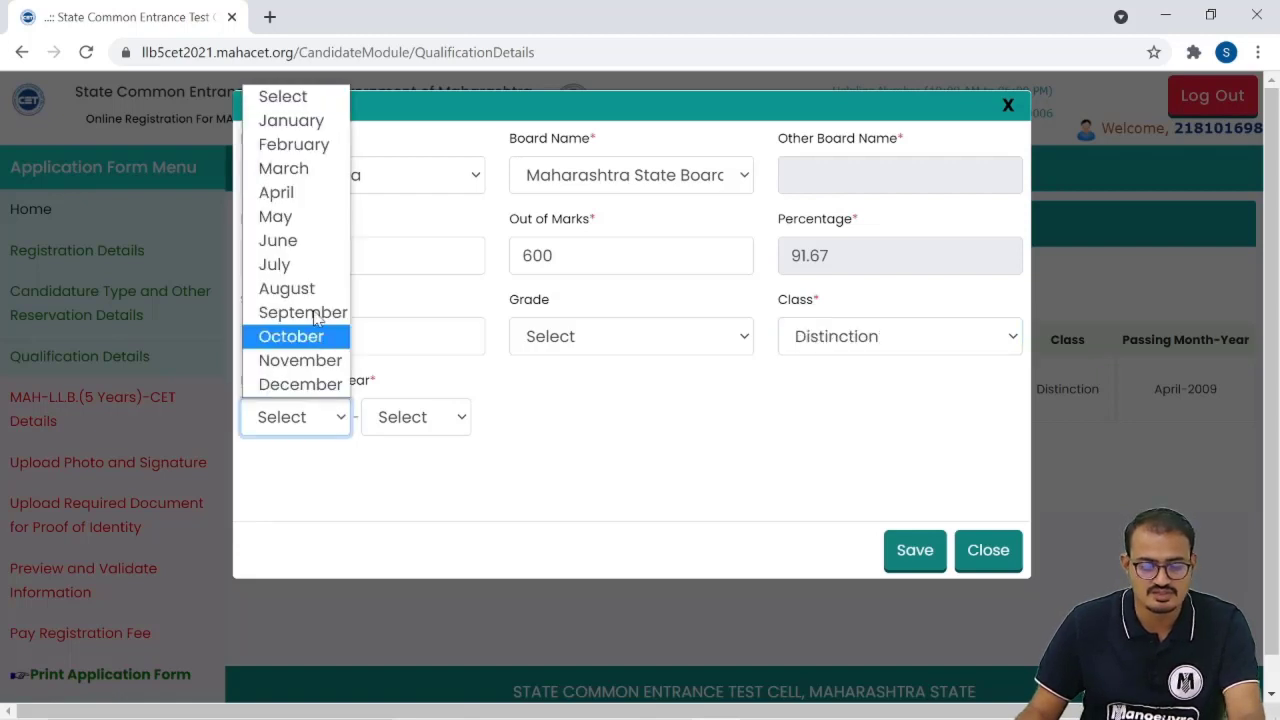
click(297, 194)
click(446, 424)
scroll(412, 260, down, 15)
click(405, 200)
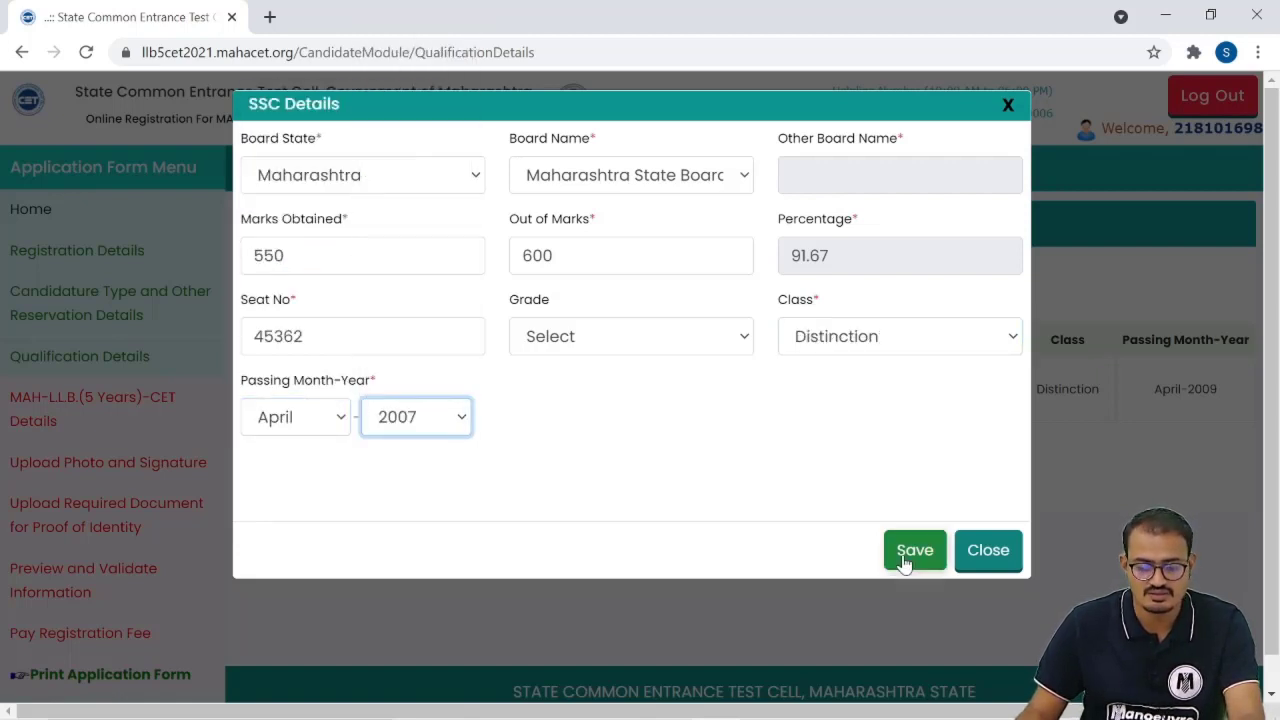
click(905, 552)
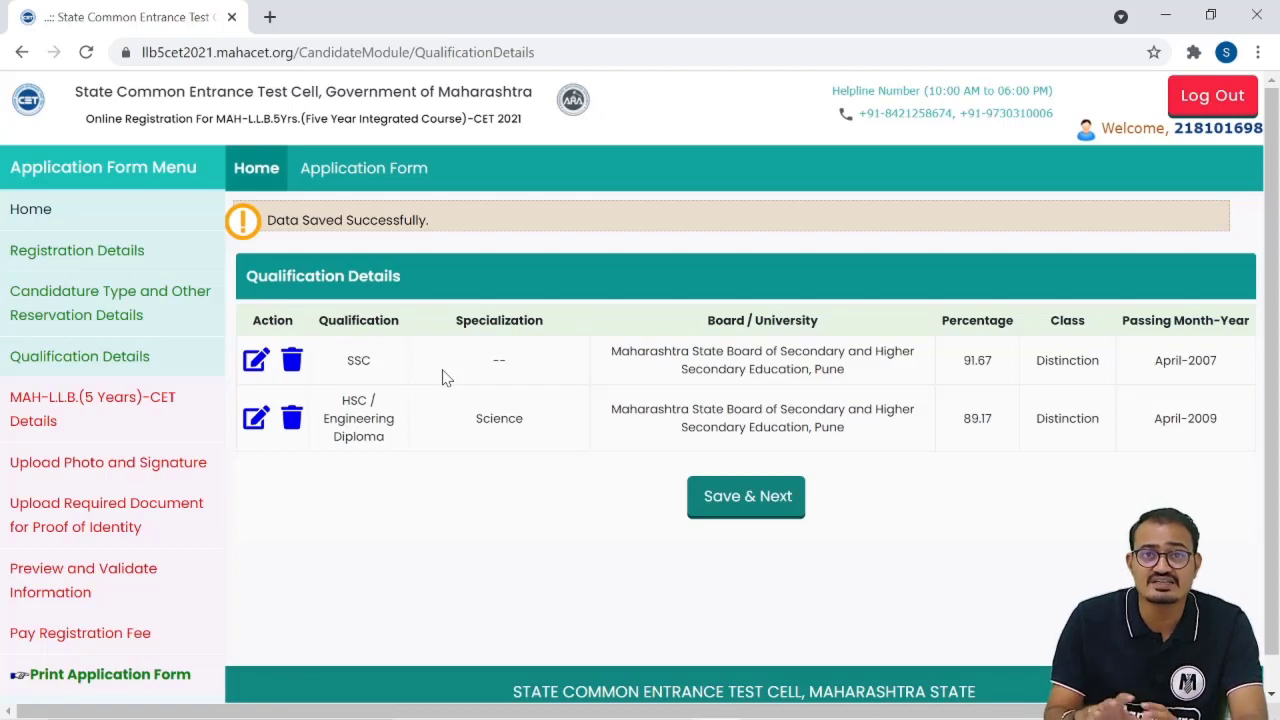
Save qualifications and choose Mumbai City as the first exam centre preference
click(752, 496)
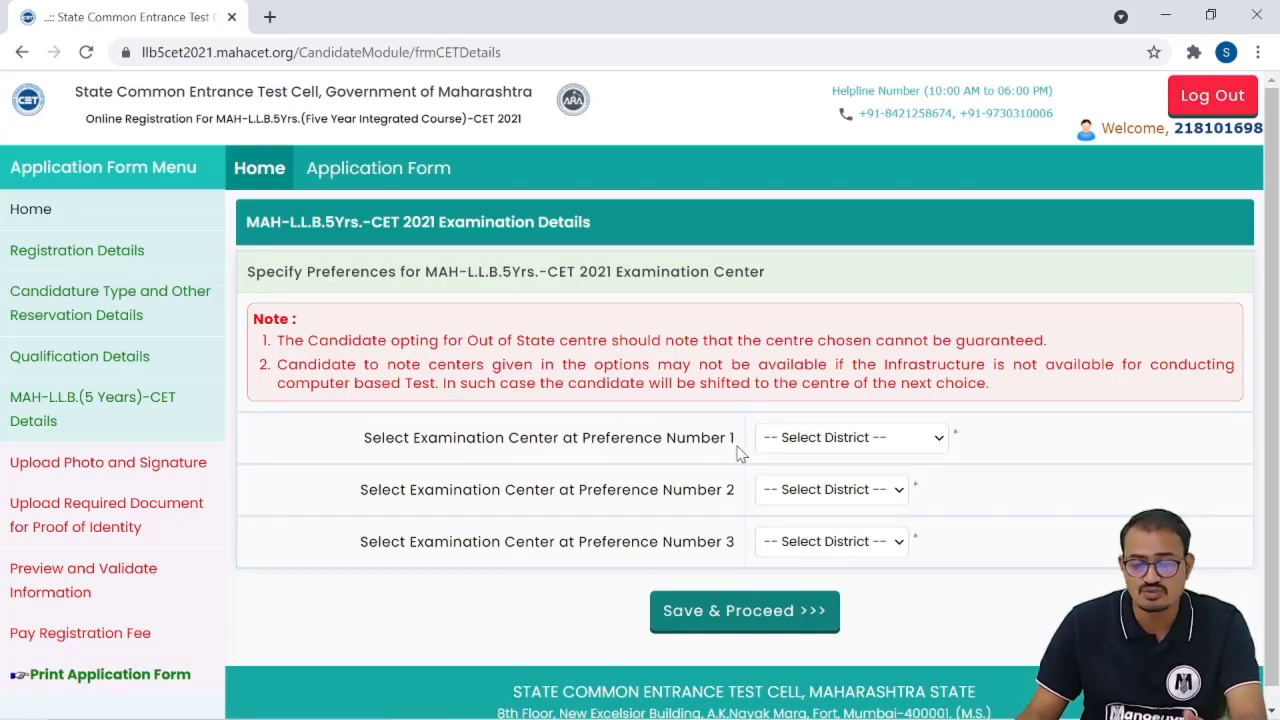
click(940, 442)
scroll(886, 349, down, 5)
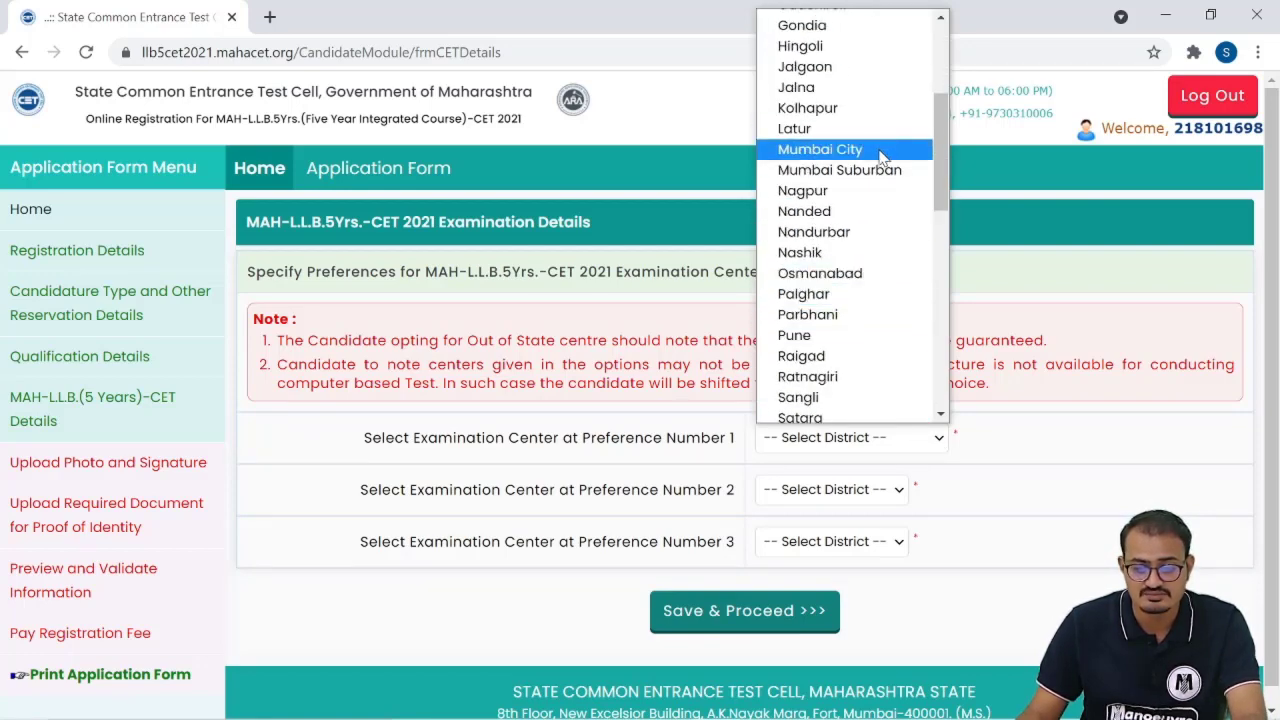
click(892, 149)
Choose Mumbai Suburban and Palghar as the second and third centre preferences
click(862, 486)
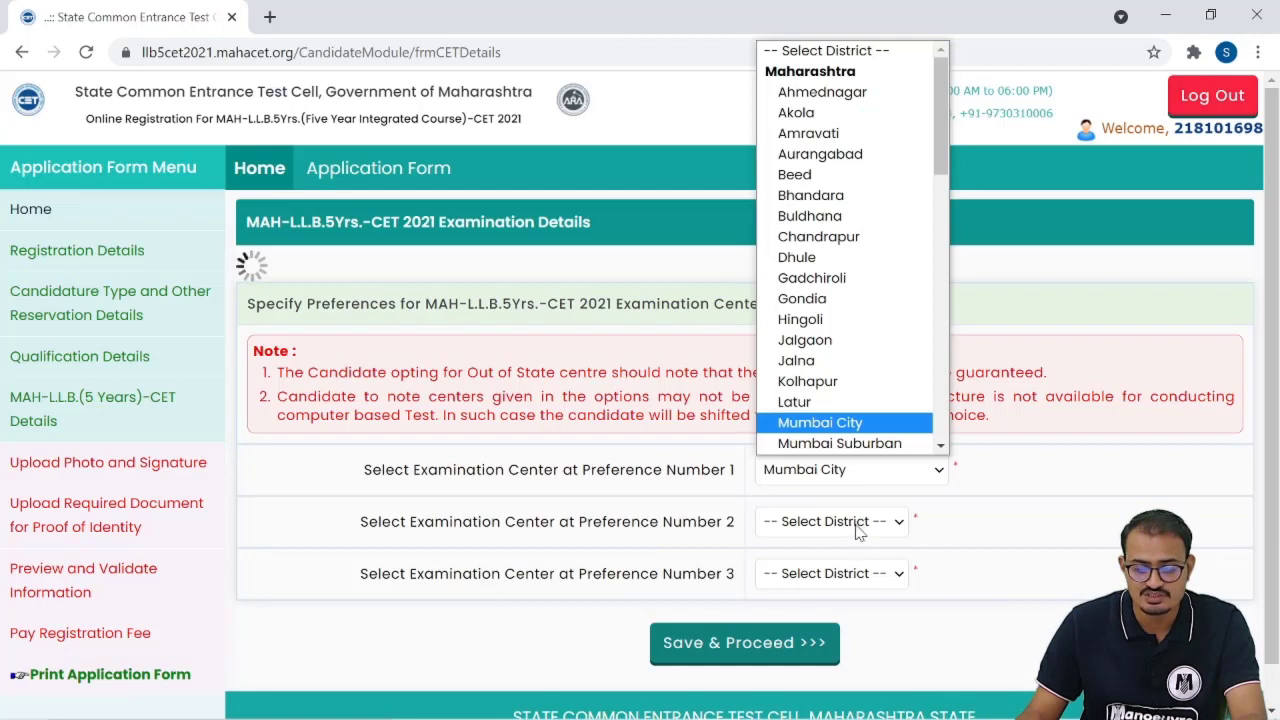
click(862, 497)
scroll(877, 340, down, 1)
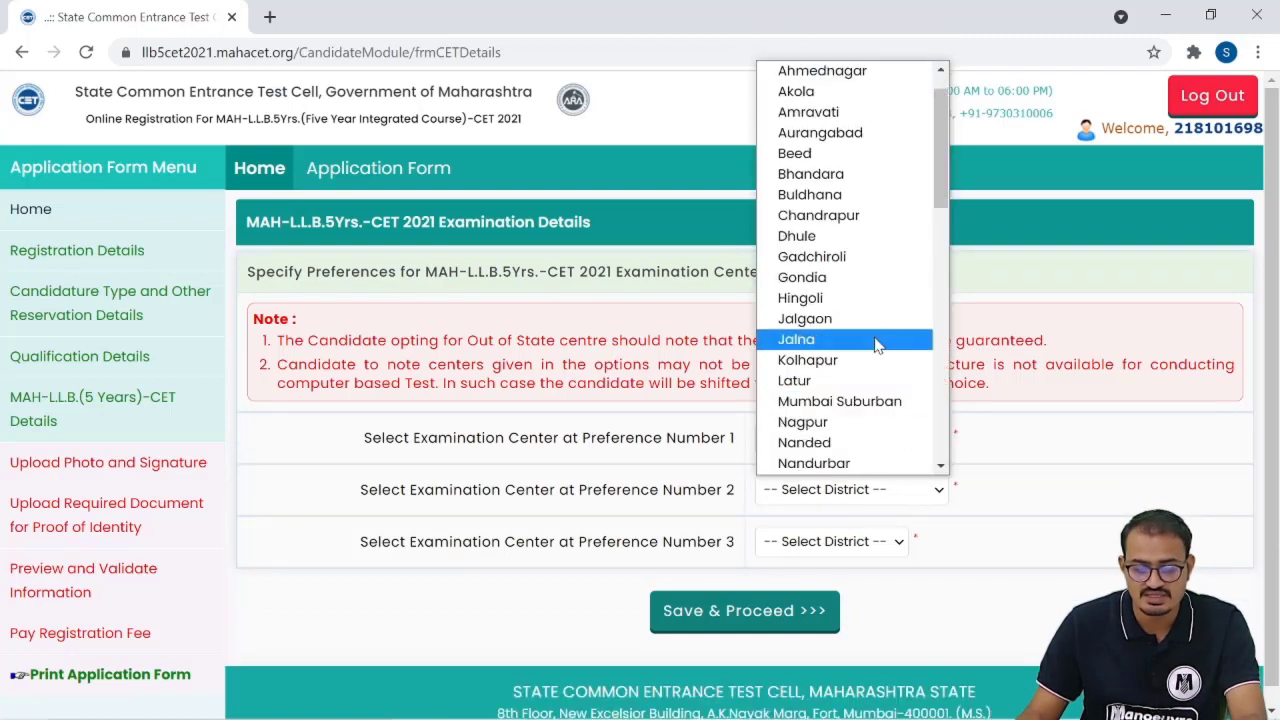
click(878, 405)
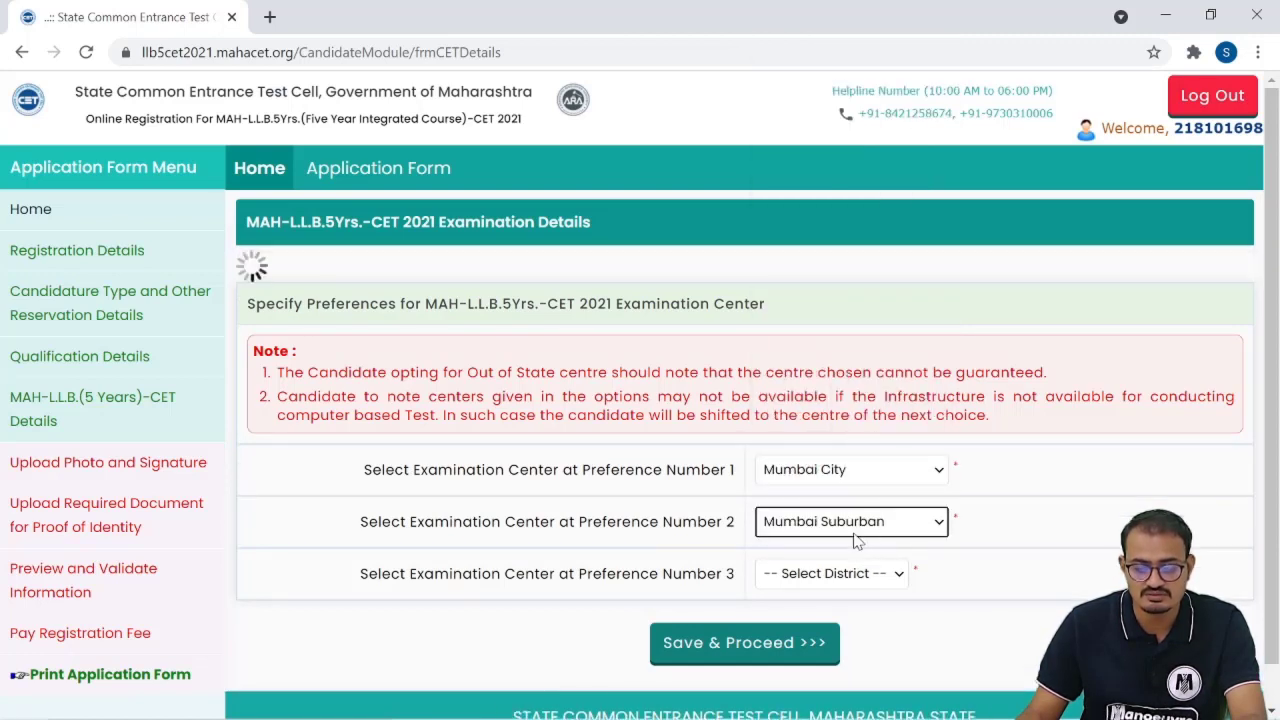
click(850, 583)
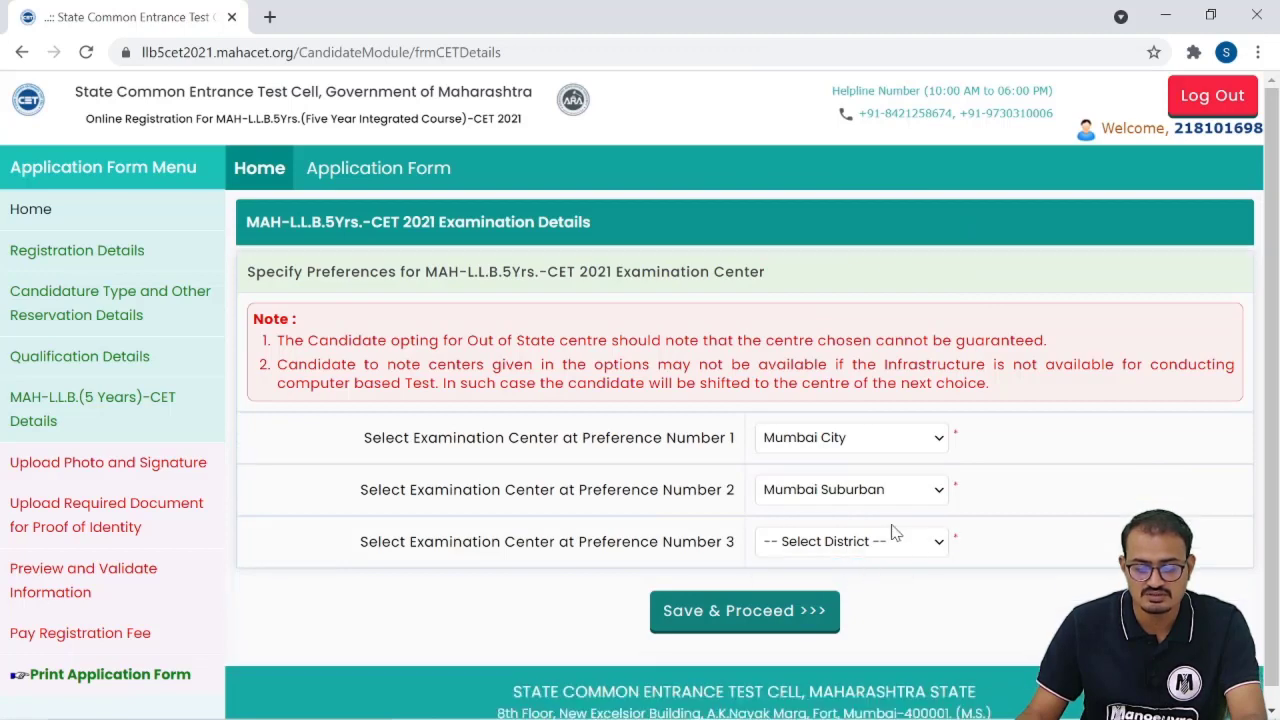
click(935, 544)
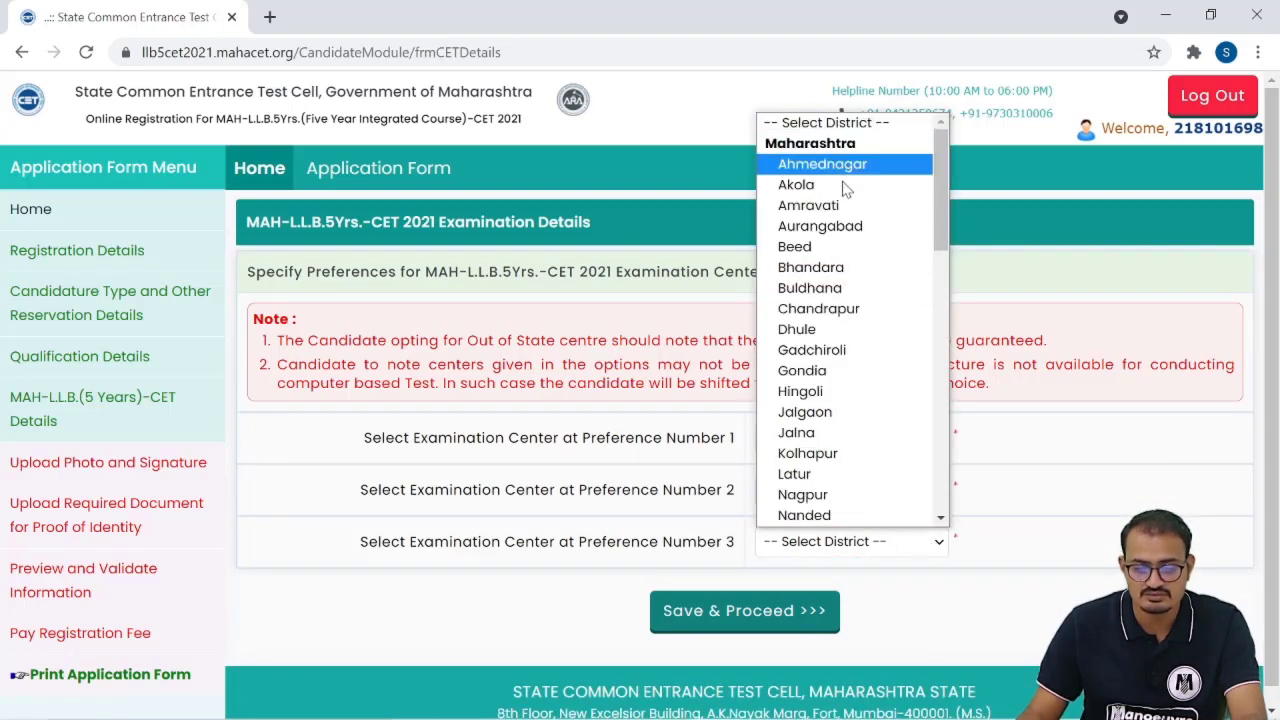
scroll(855, 223, down, 4)
scroll(872, 345, up, 2)
click(819, 400)
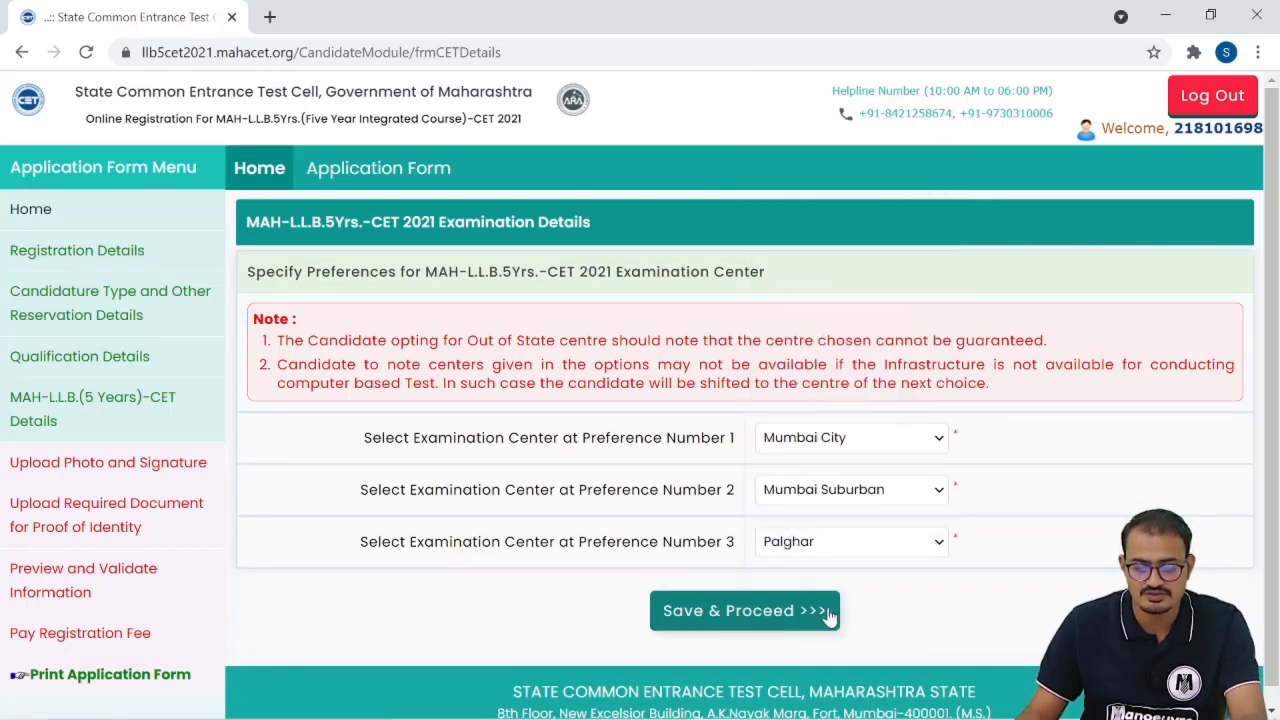
Save the centre preferences and load the photograph from a file
click(718, 620)
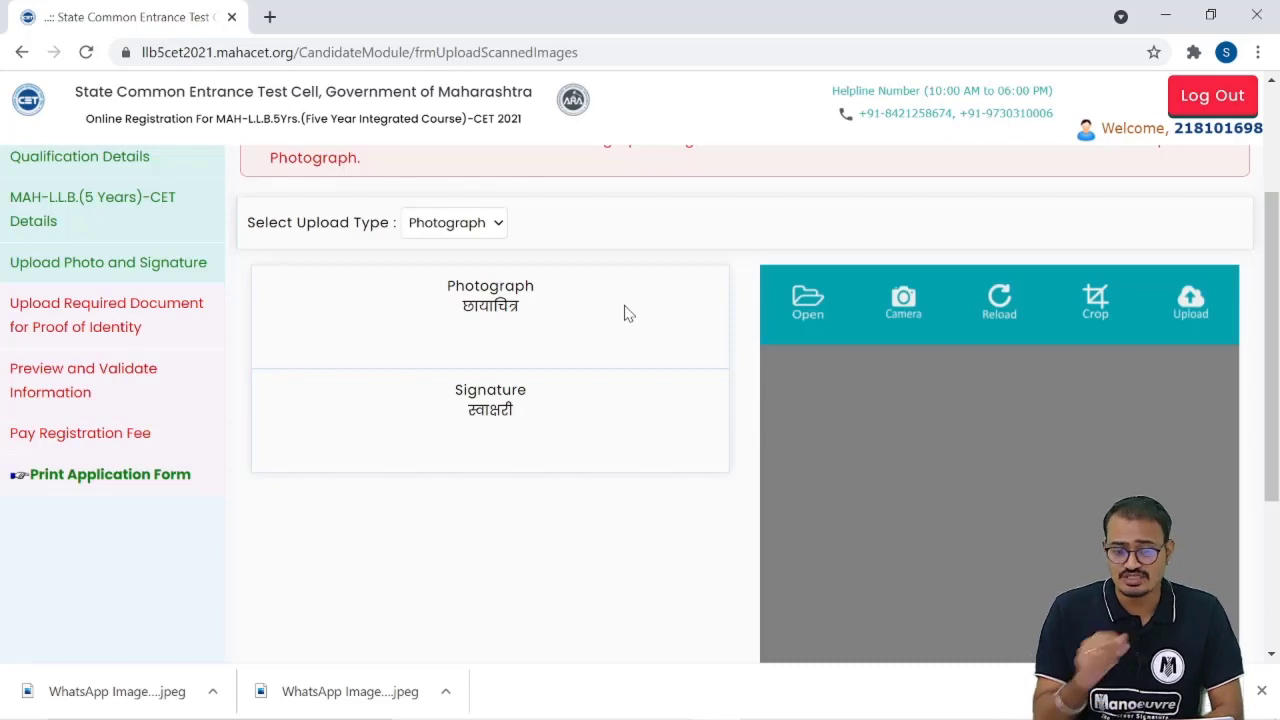
scroll(624, 313, up, 2)
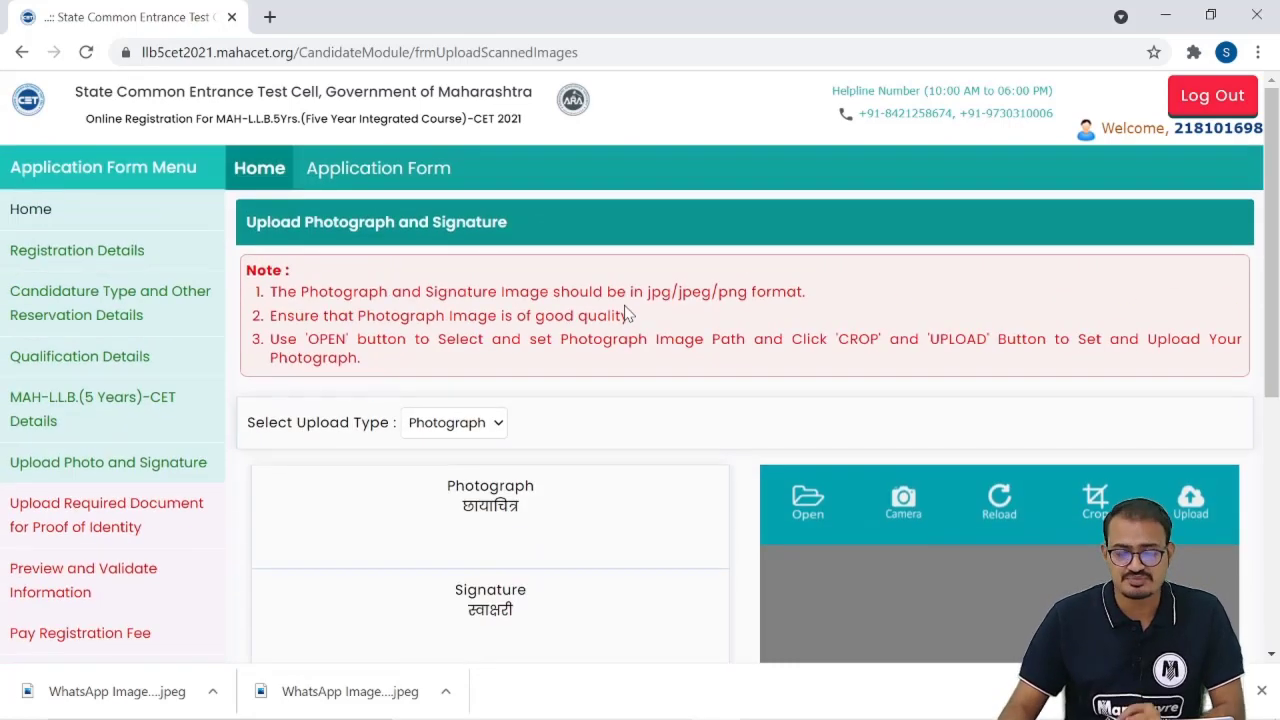
click(808, 497)
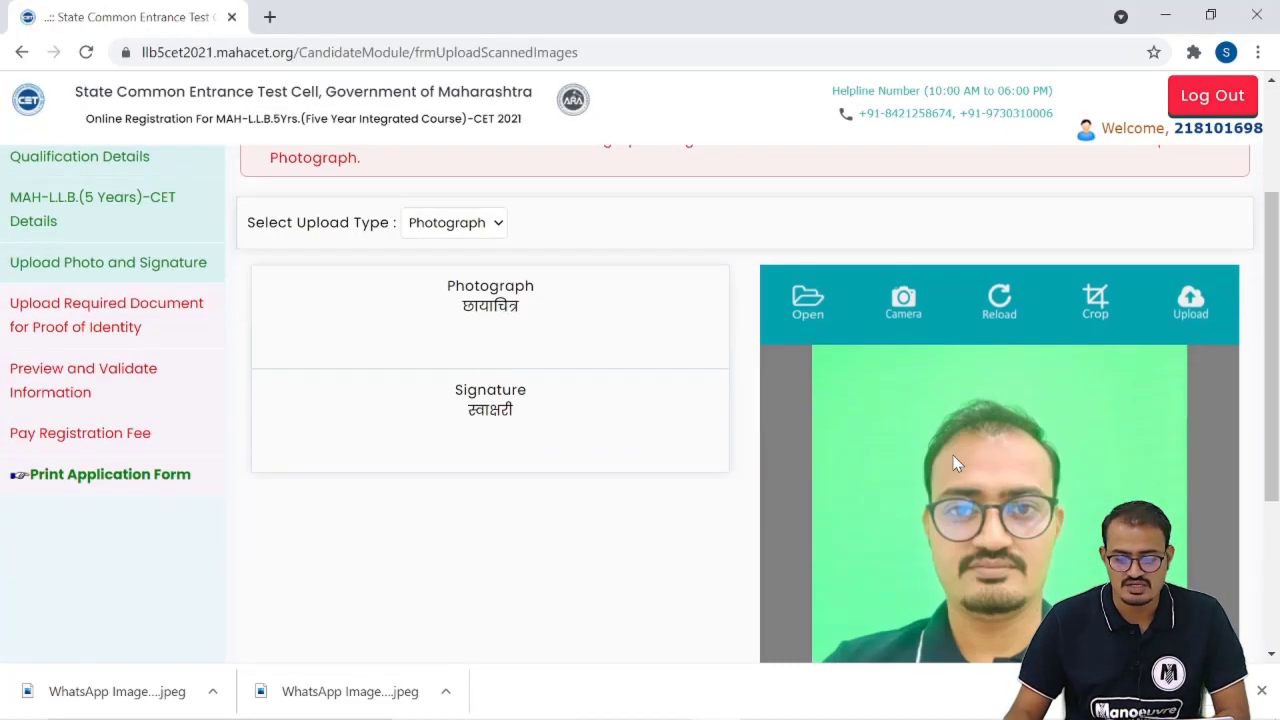
scroll(951, 455, down, 2)
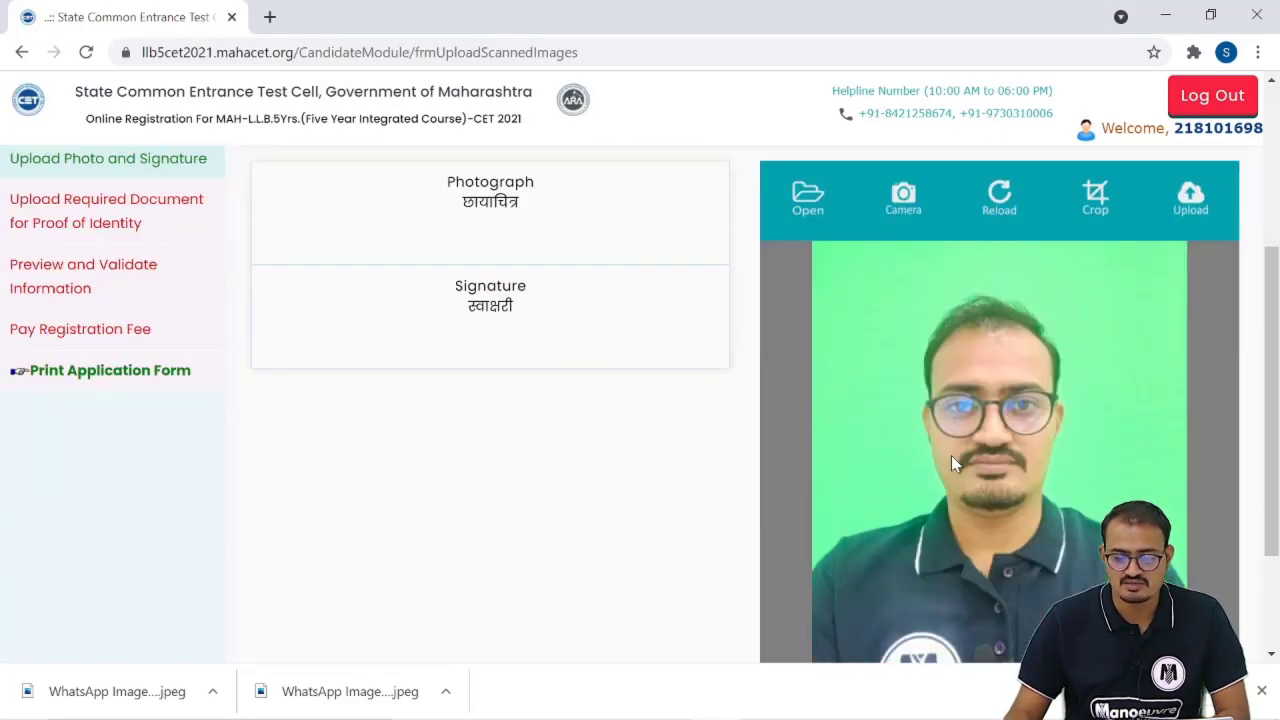
scroll(951, 455, up, 3)
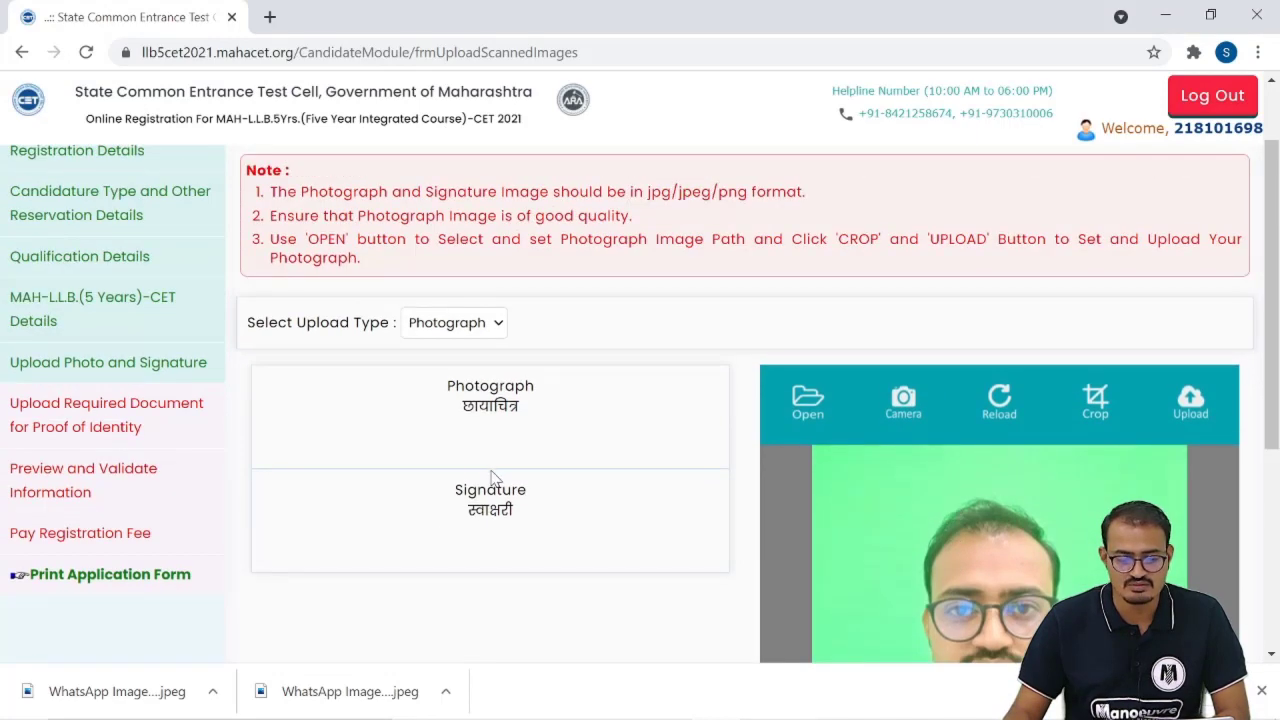
Switch the upload type to signature, upload the cropped image, and save to continue
click(478, 324)
click(441, 390)
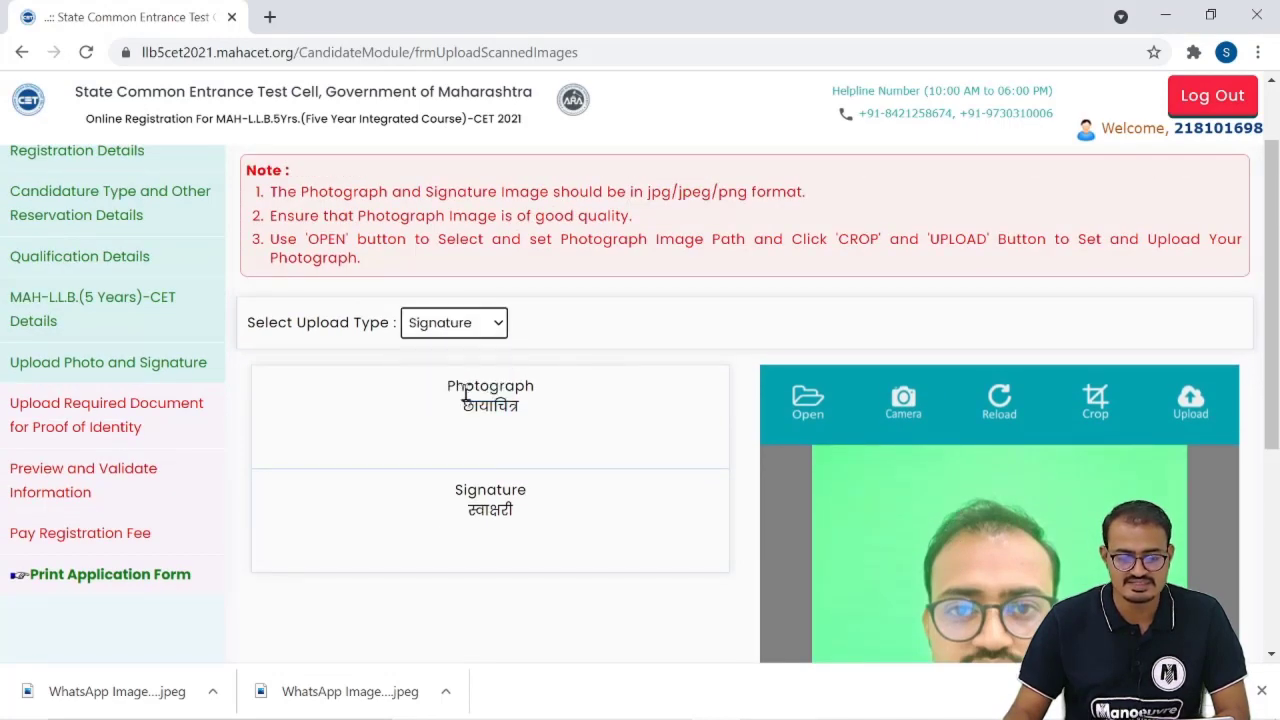
scroll(446, 286, down, 1)
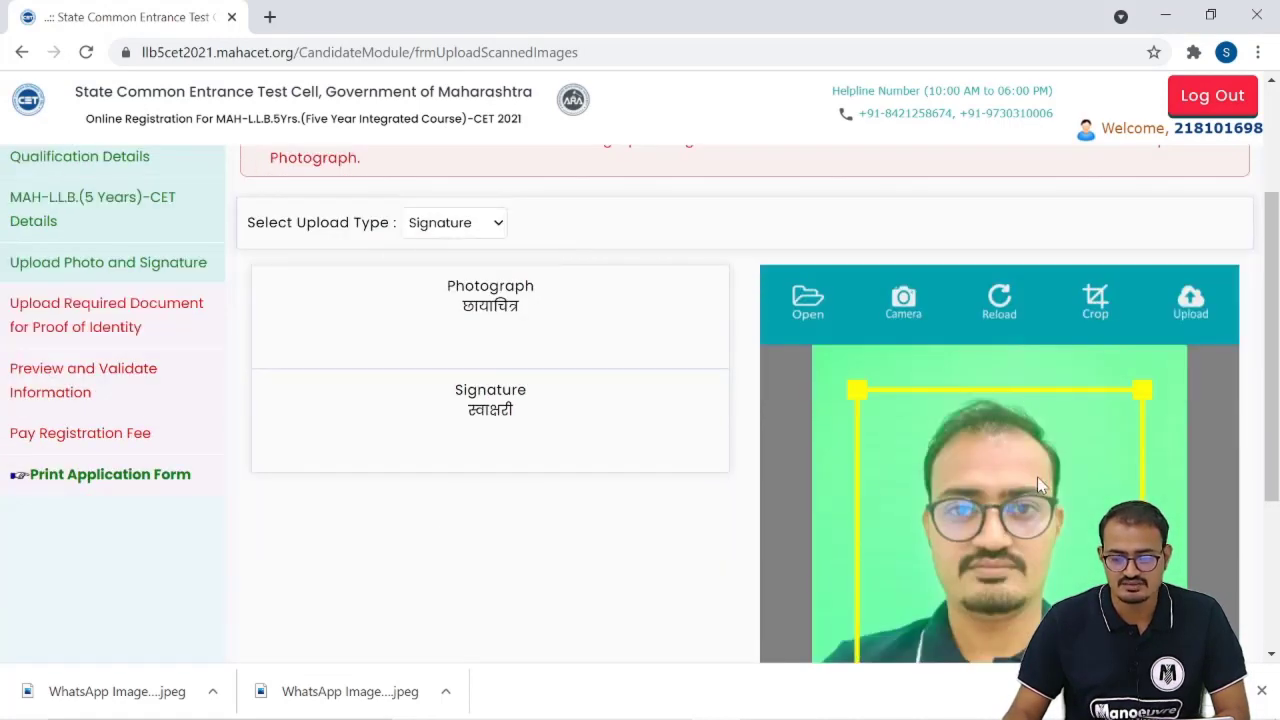
scroll(1130, 456, down, 2)
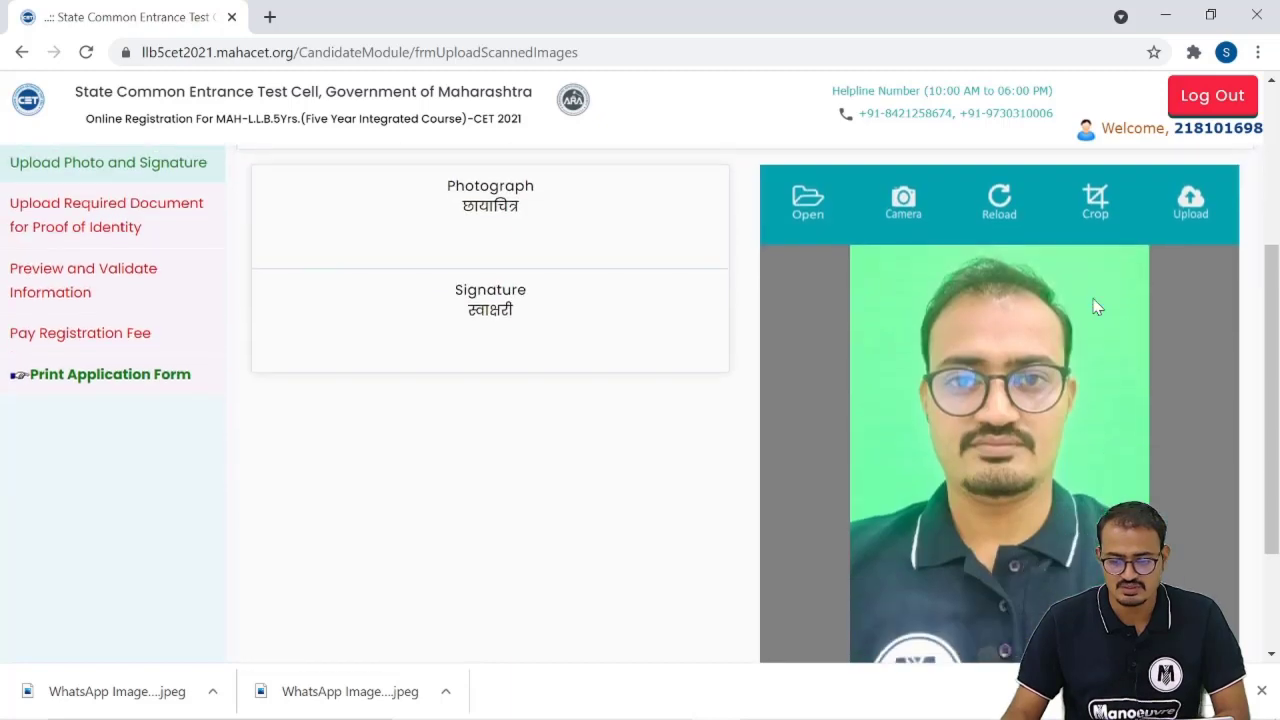
click(1189, 205)
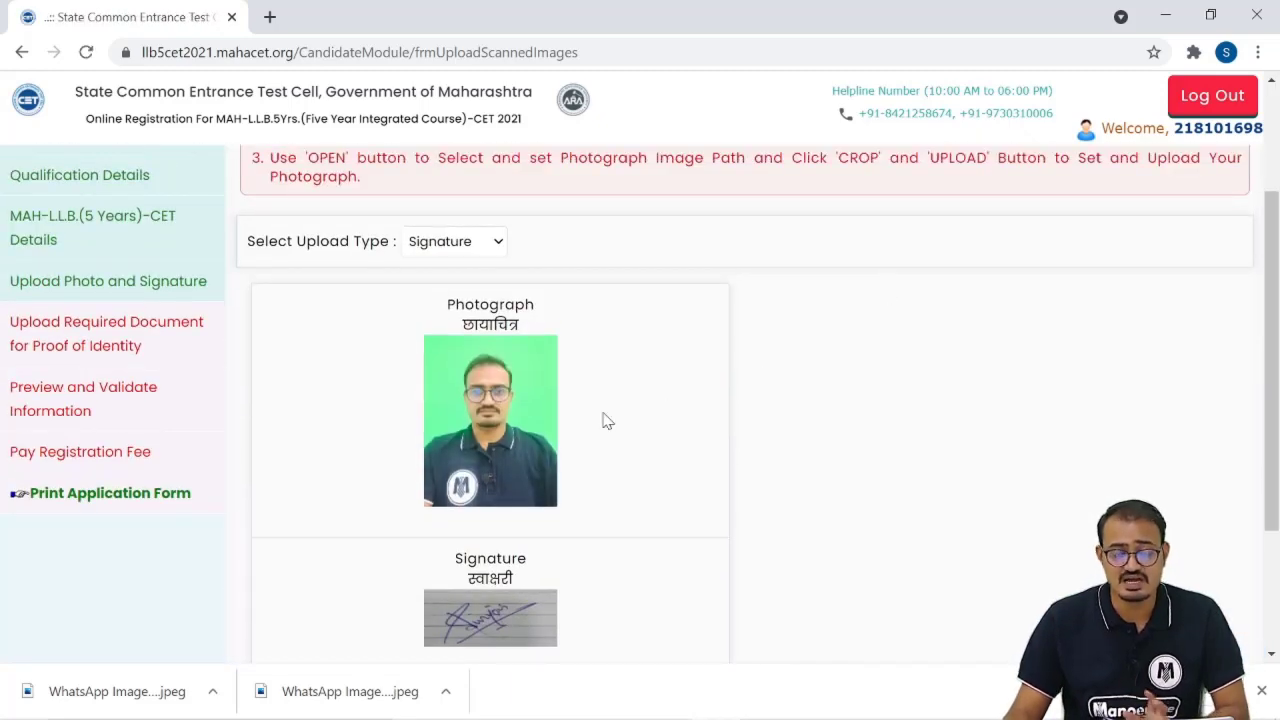
scroll(603, 420, down, 2)
click(749, 556)
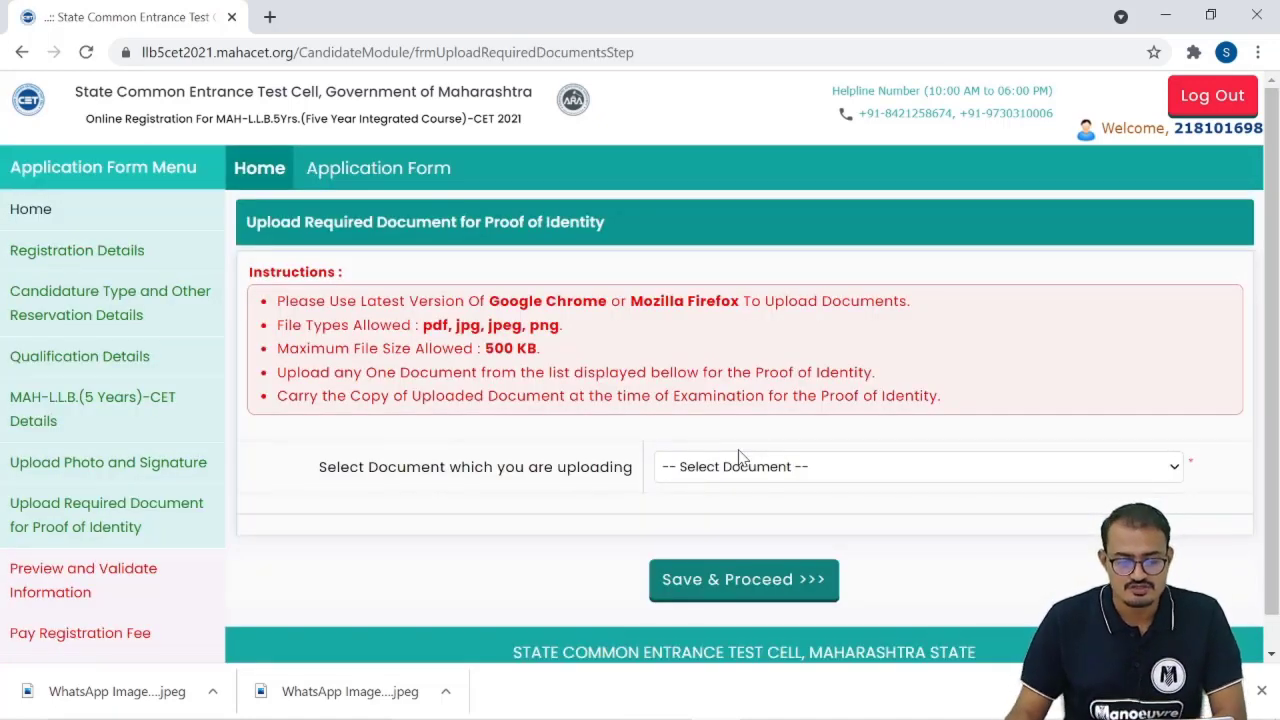
Note the 500 KB size limit and choose Aadhaar Card as the identity document type
drag(488, 350, 675, 340)
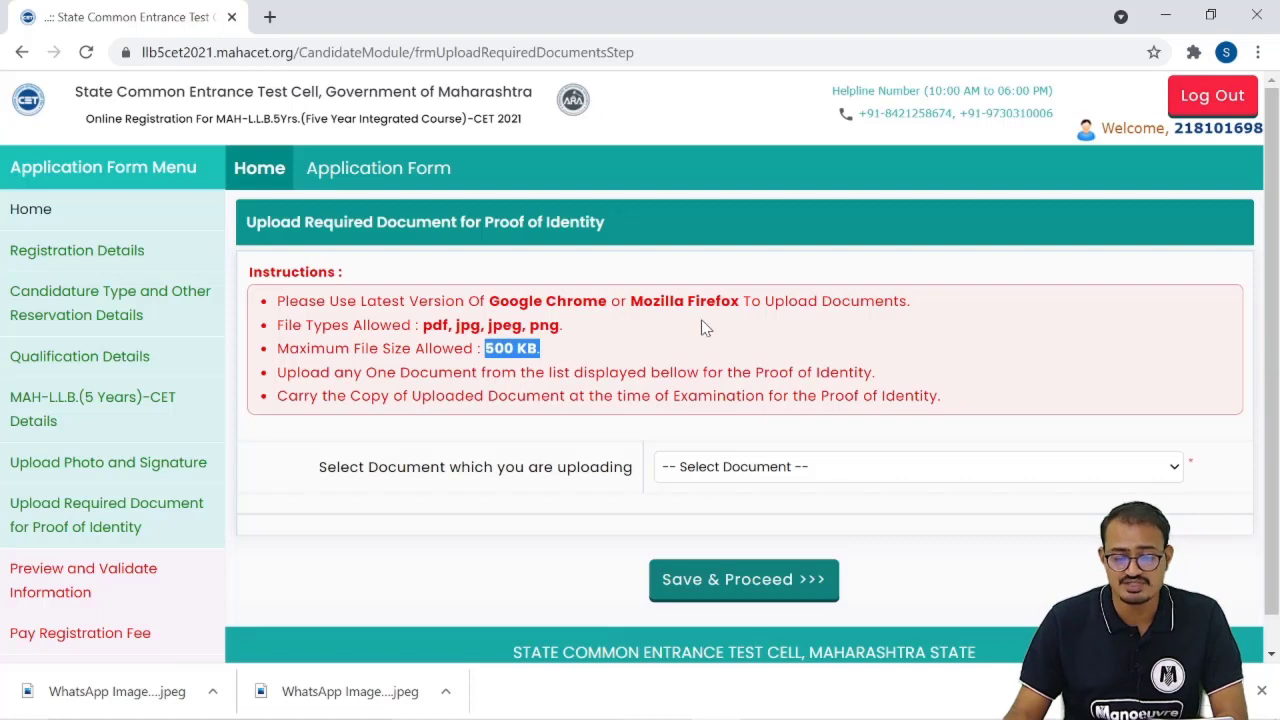
scroll(903, 411, down, 1)
click(943, 434)
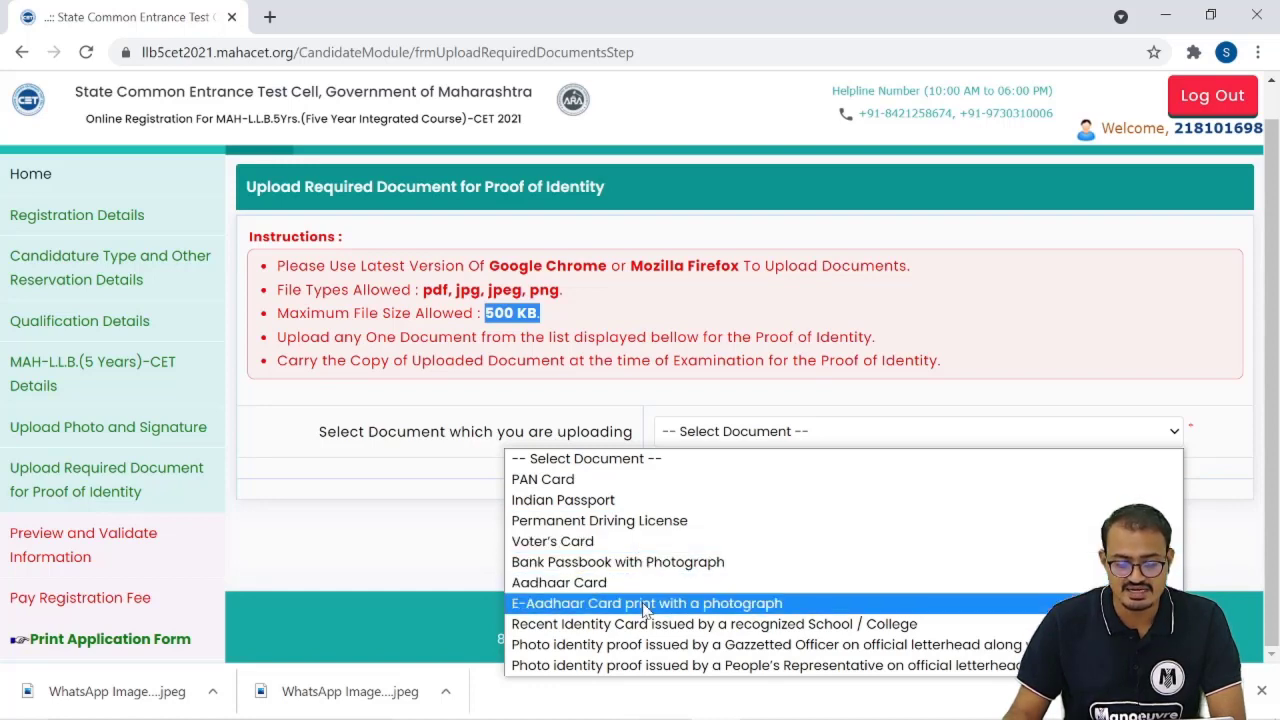
click(605, 582)
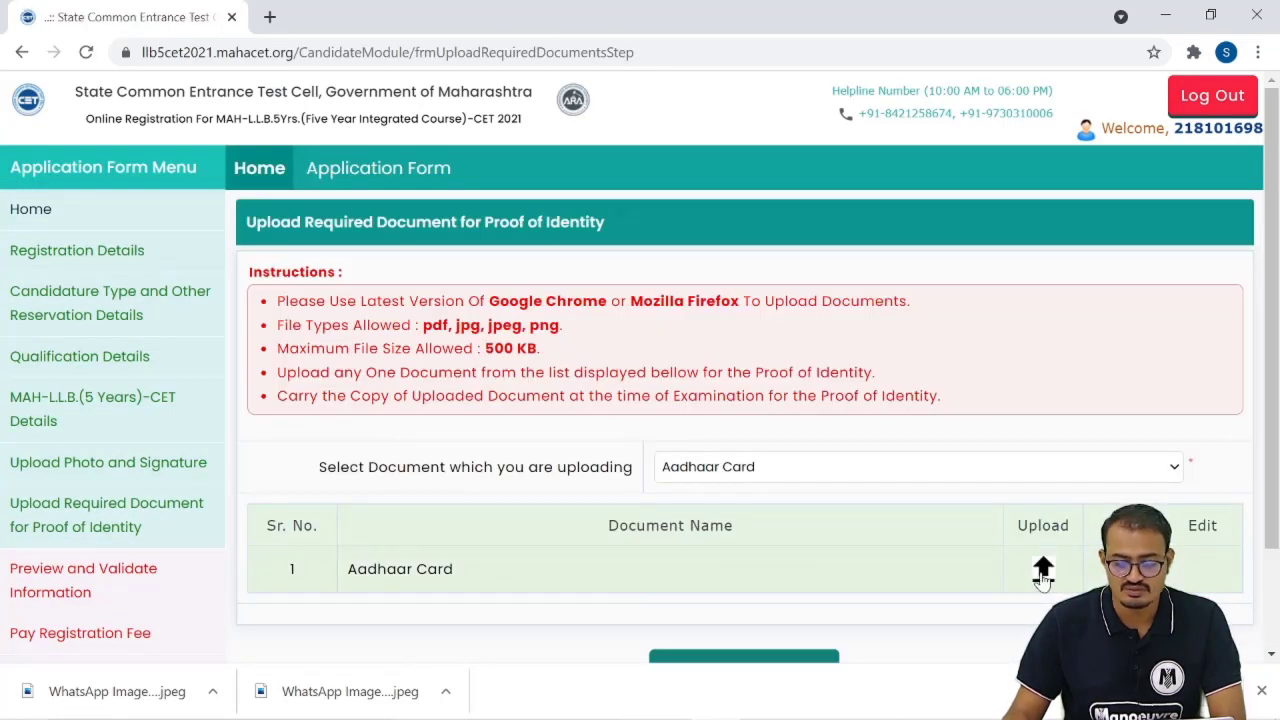
Upload the Aadhaar Card image from the computer and save the document
click(1043, 570)
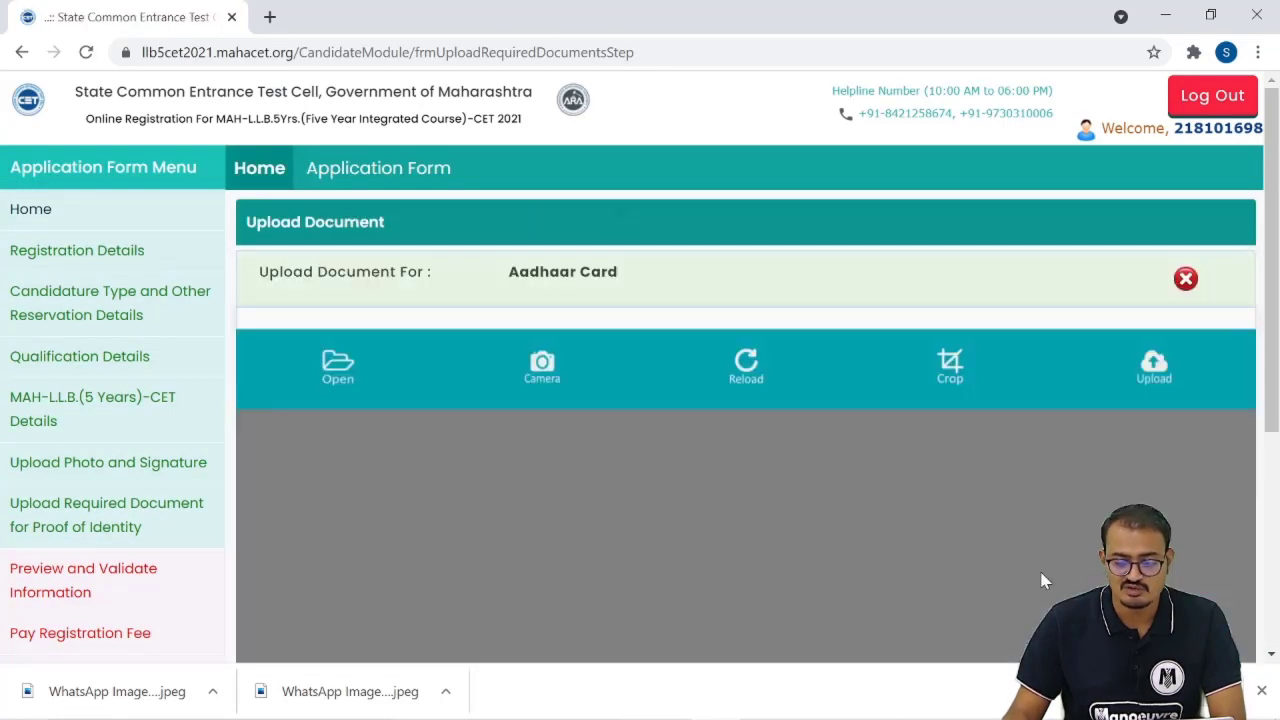
click(330, 366)
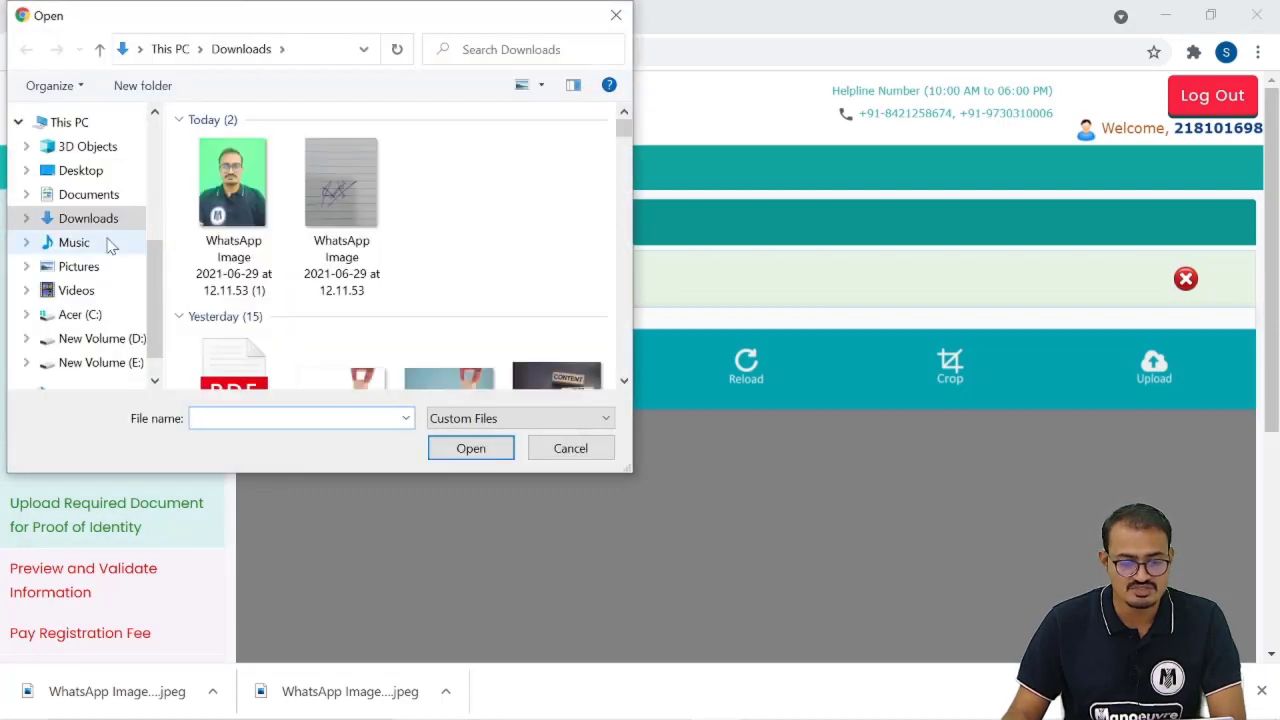
click(337, 367)
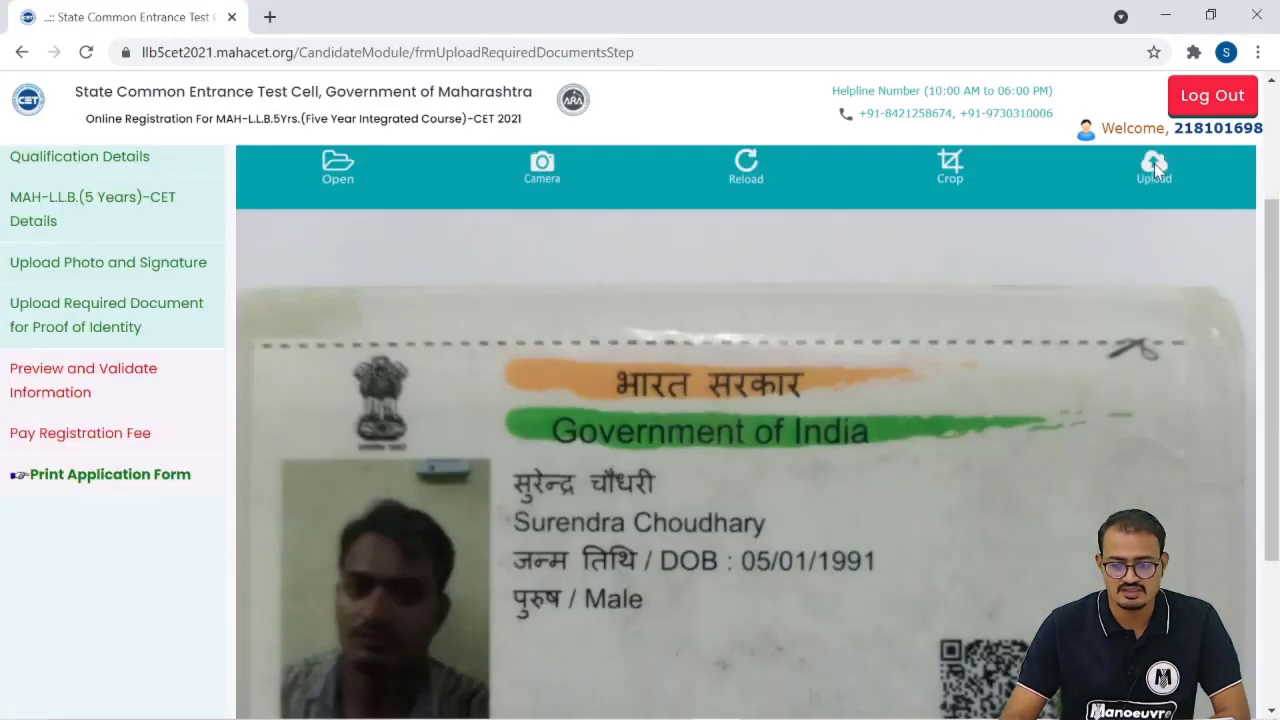
click(1154, 163)
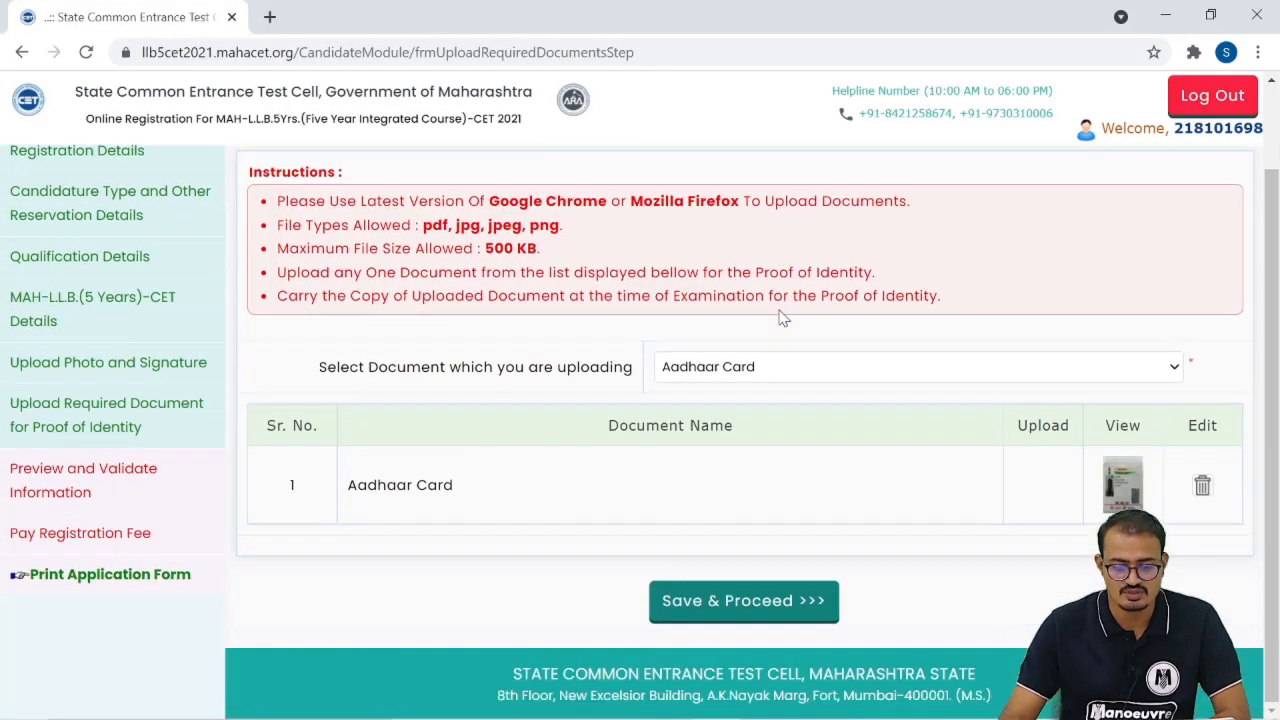
click(718, 608)
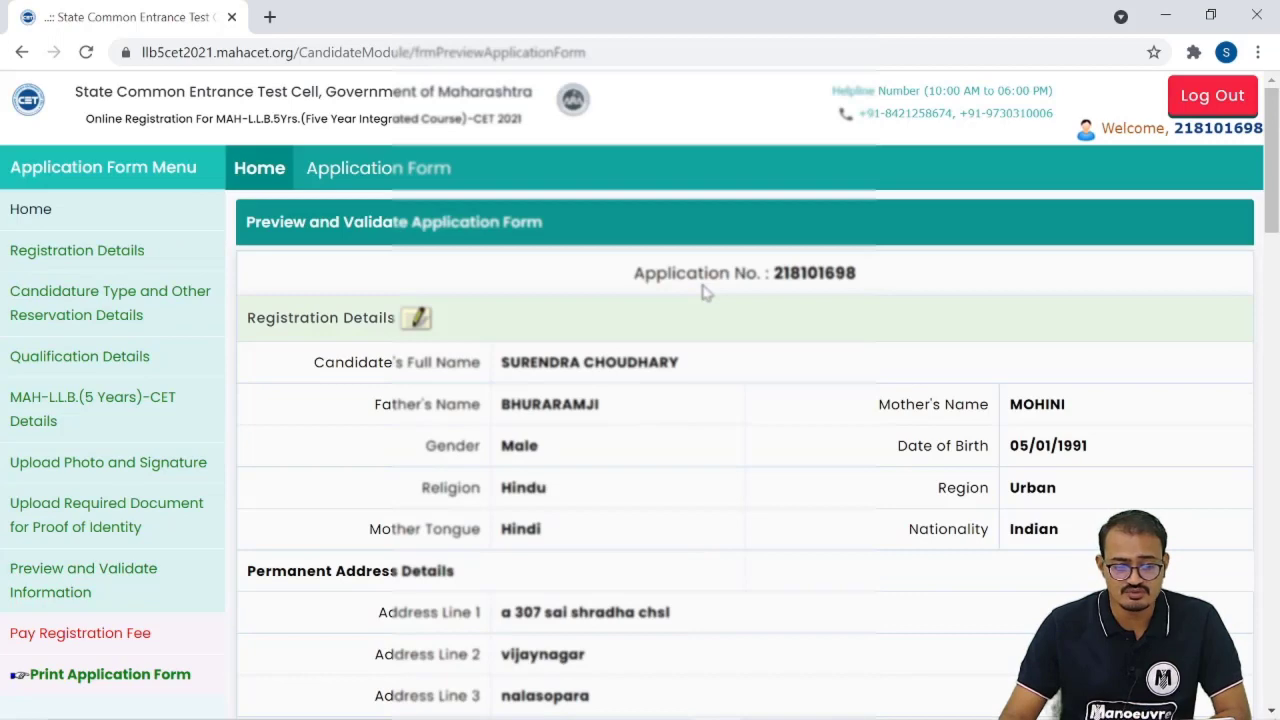
Review the Preview and Validate page down to the bottom and choose Proceed for Payment
scroll(702, 291, down, 3)
scroll(703, 291, up, 2)
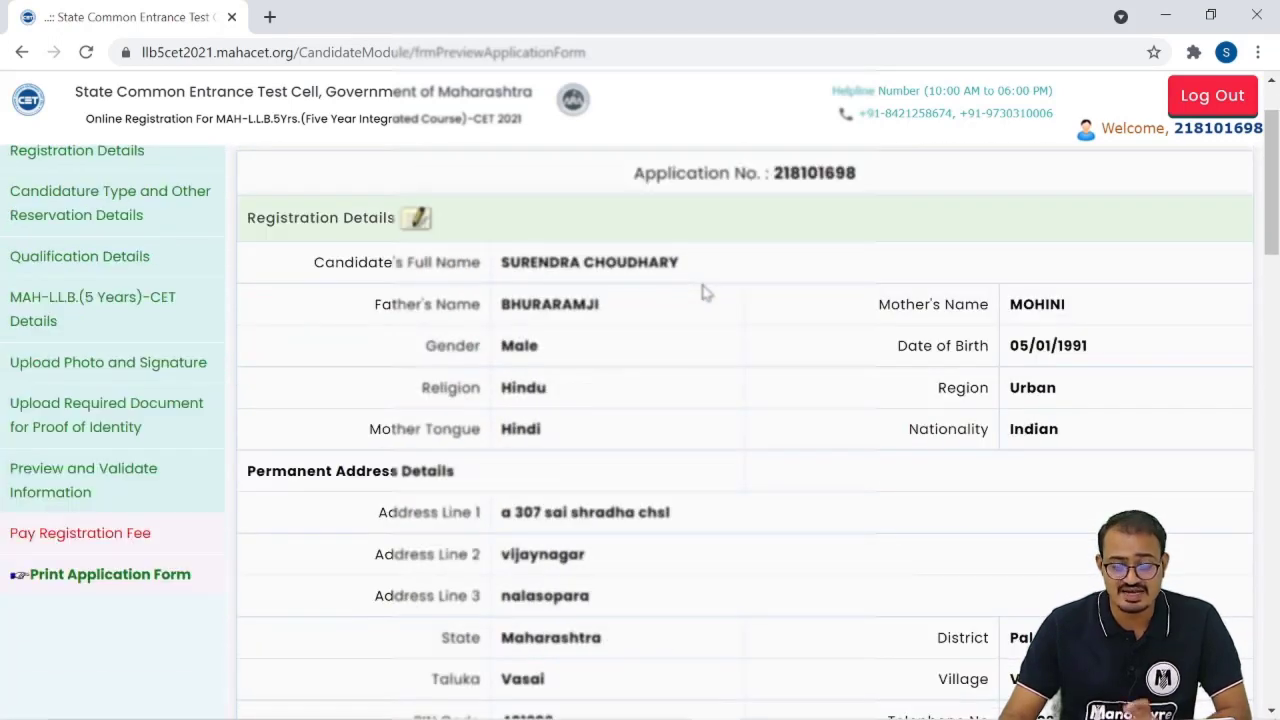
scroll(702, 291, down, 7)
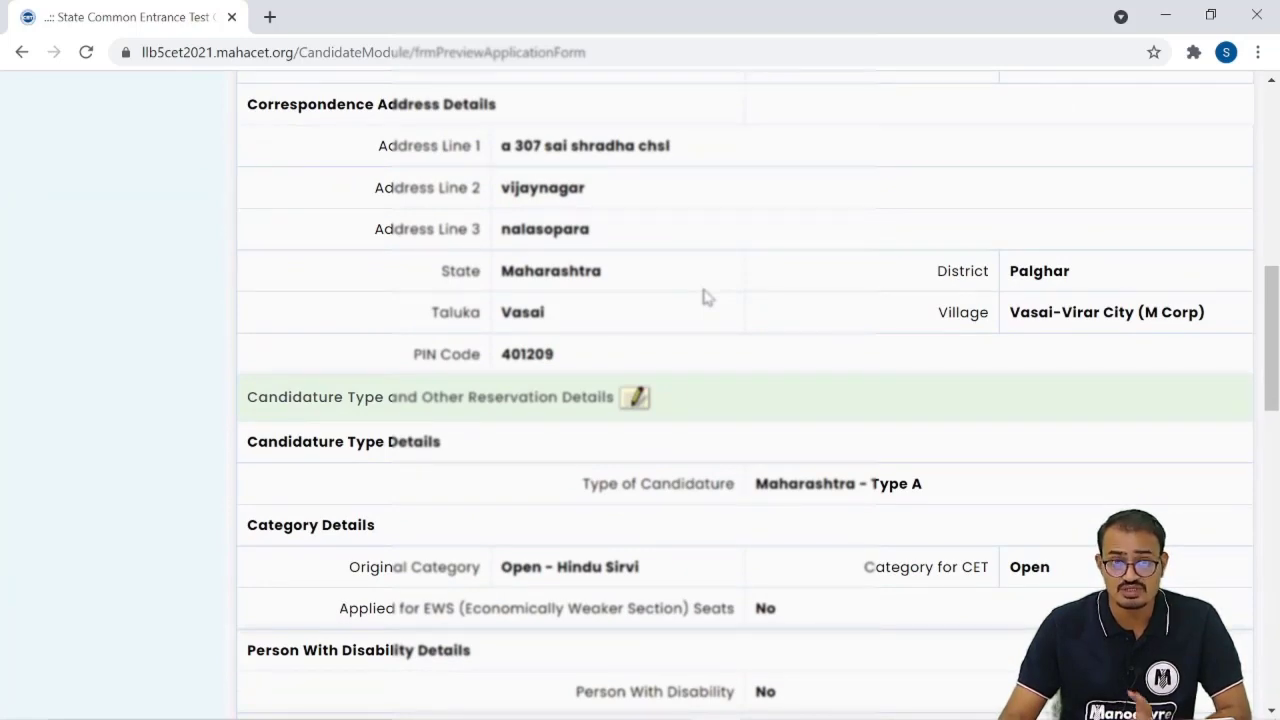
scroll(703, 296, down, 9)
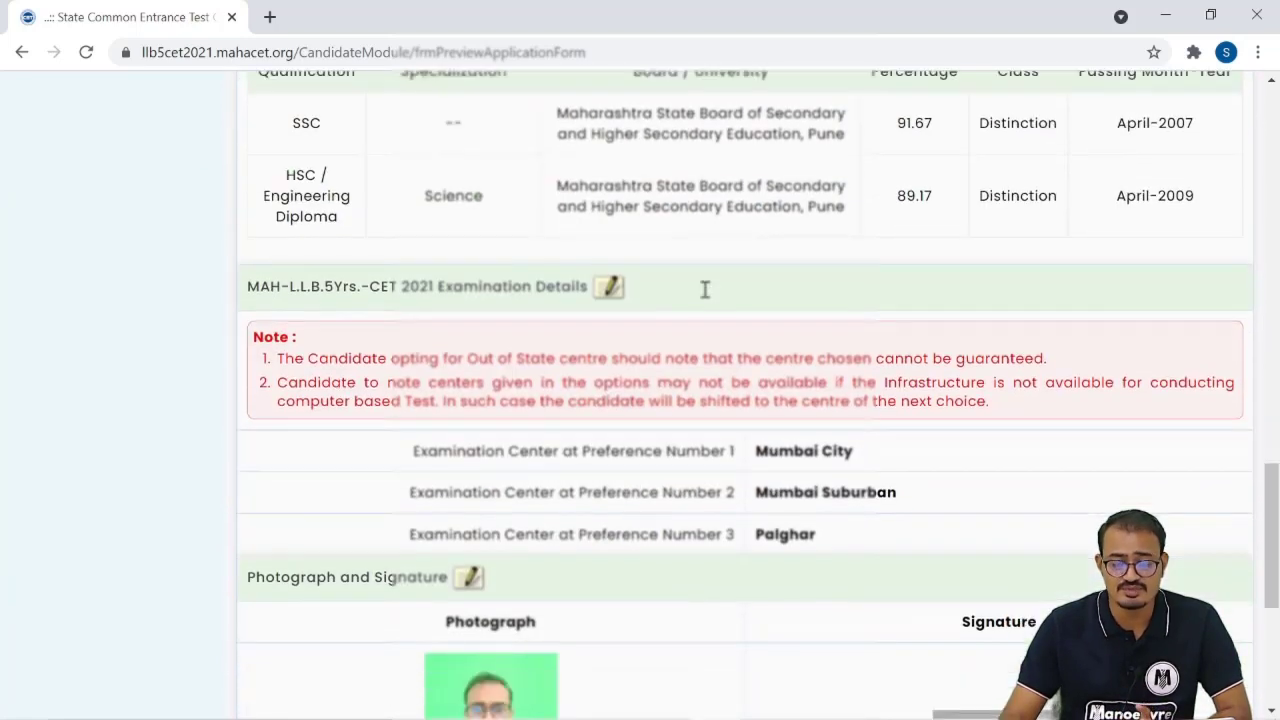
scroll(705, 290, down, 4)
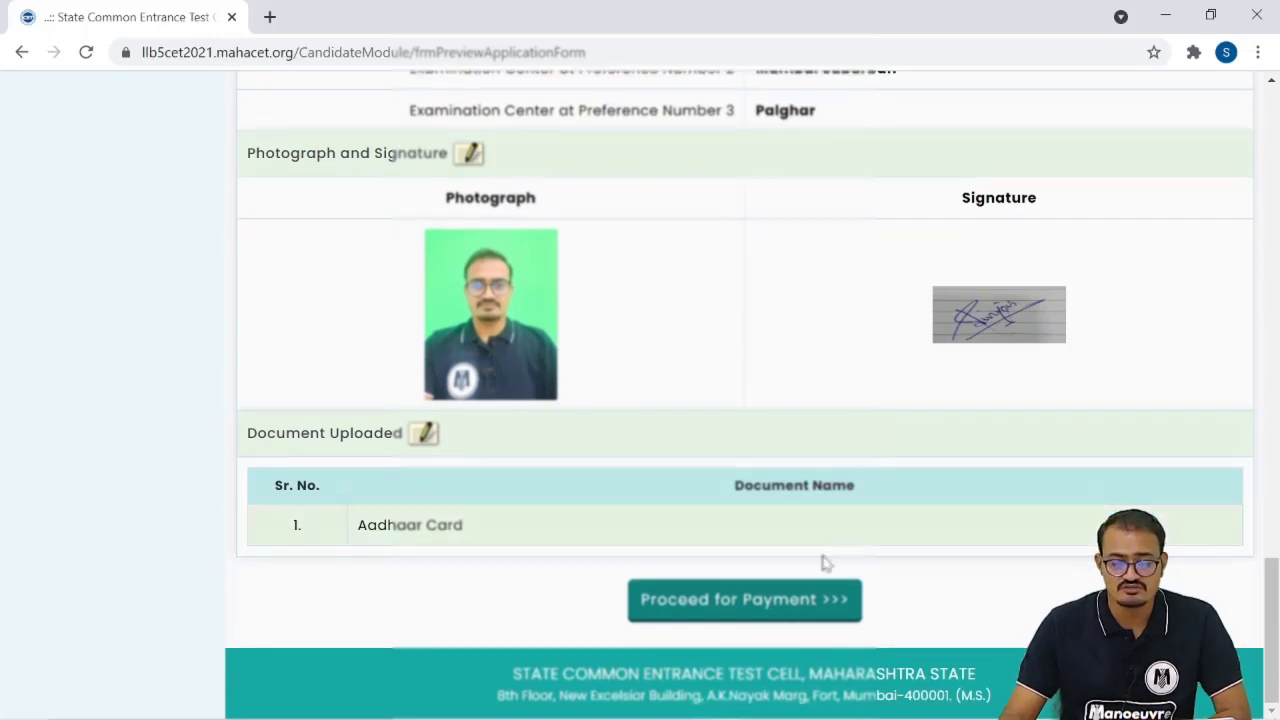
click(786, 603)
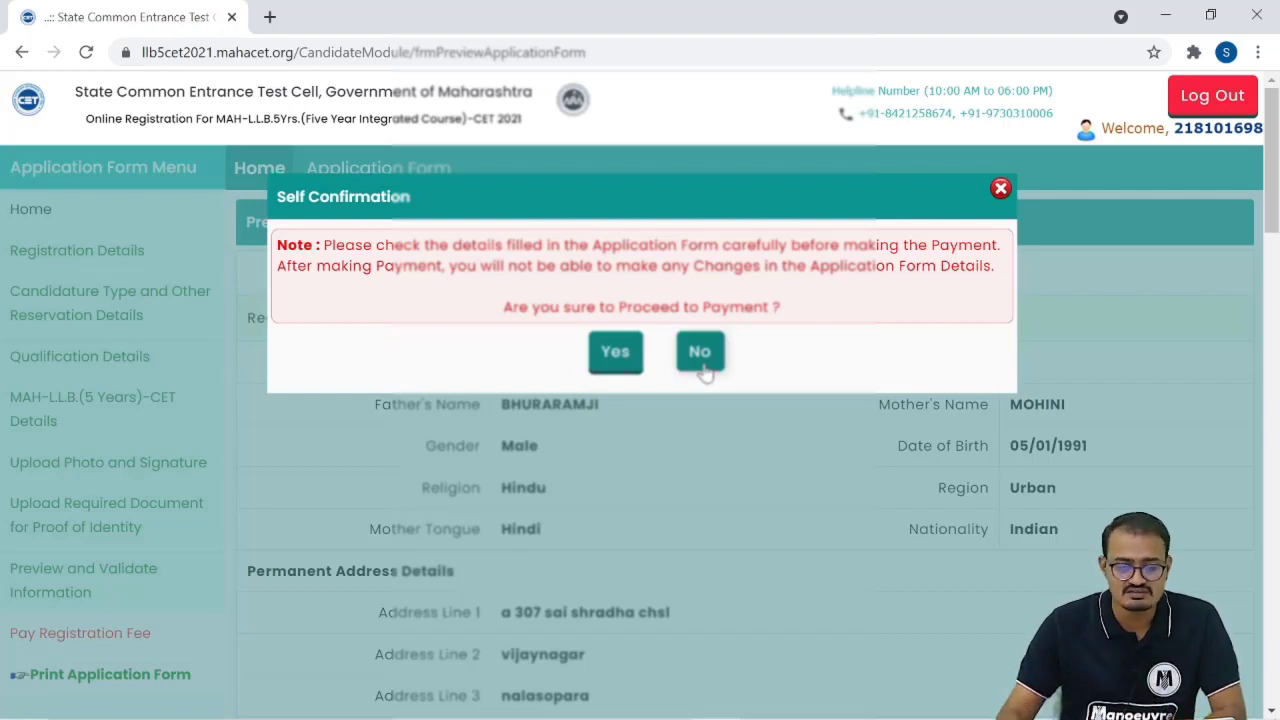
Answer Yes to self-confirmation, tick the ₹800 Registration Fee, and proceed to payment
click(614, 351)
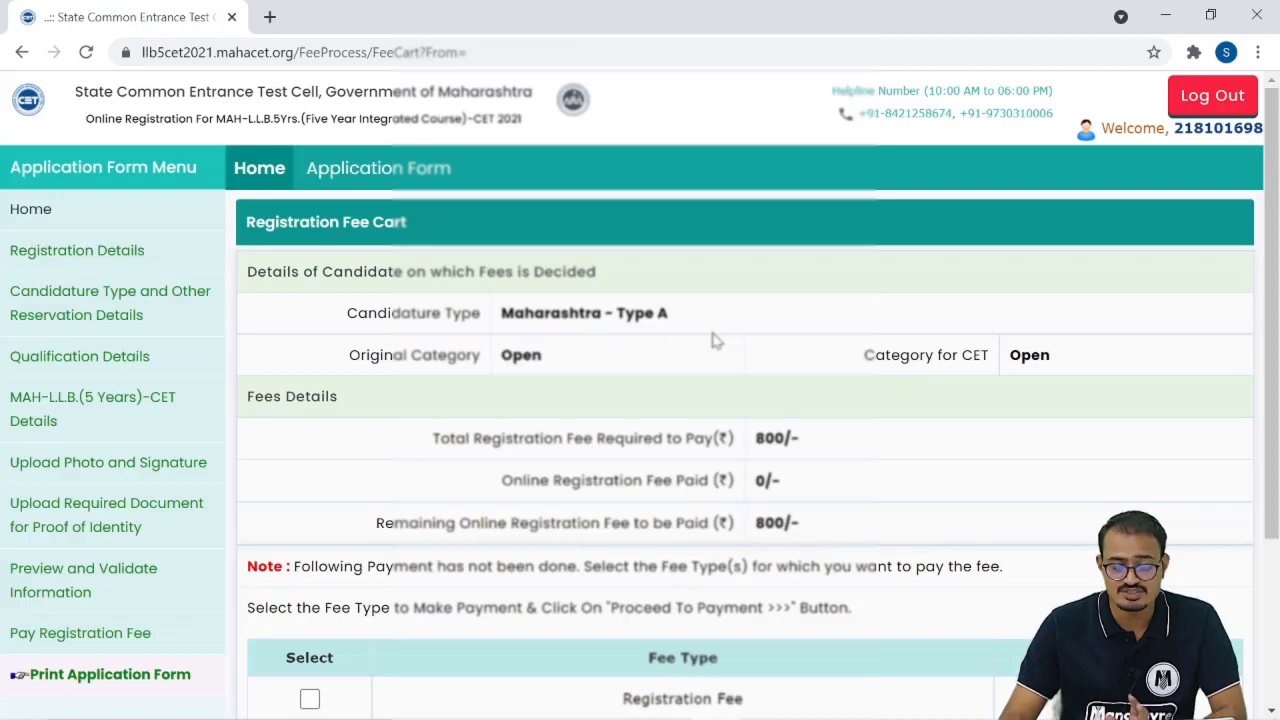
scroll(740, 330, down, 2)
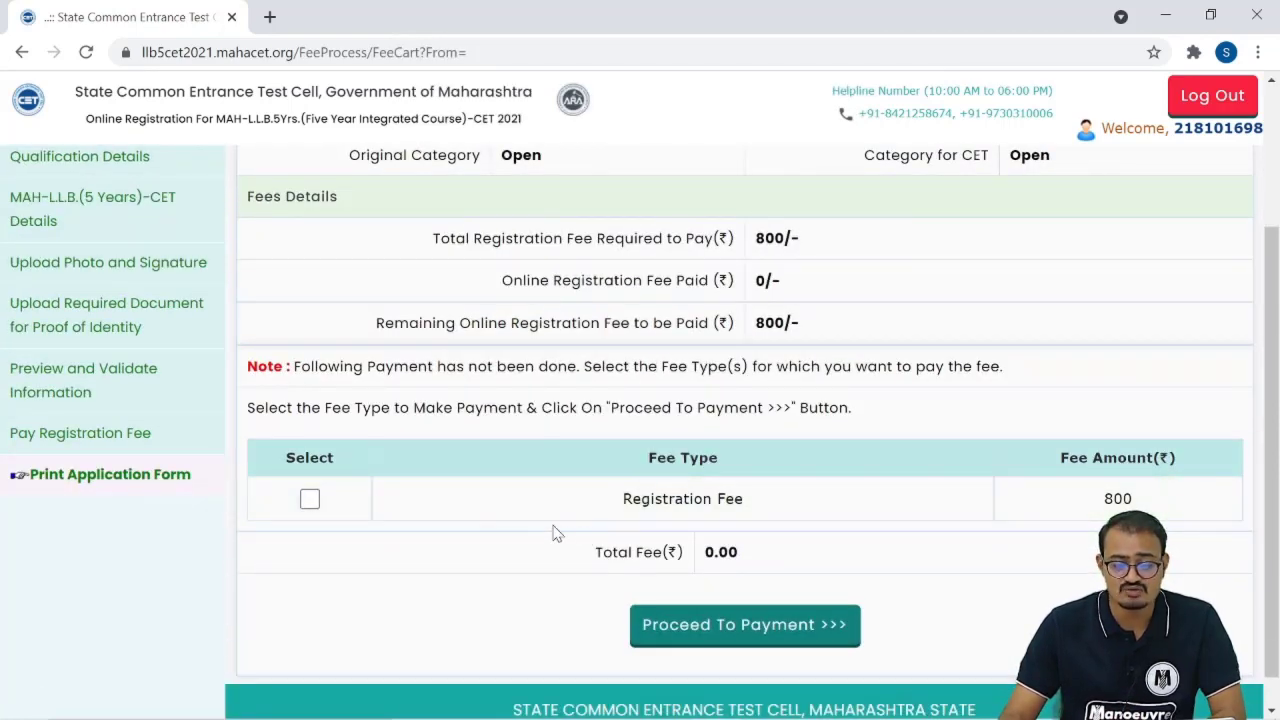
click(309, 499)
click(697, 628)
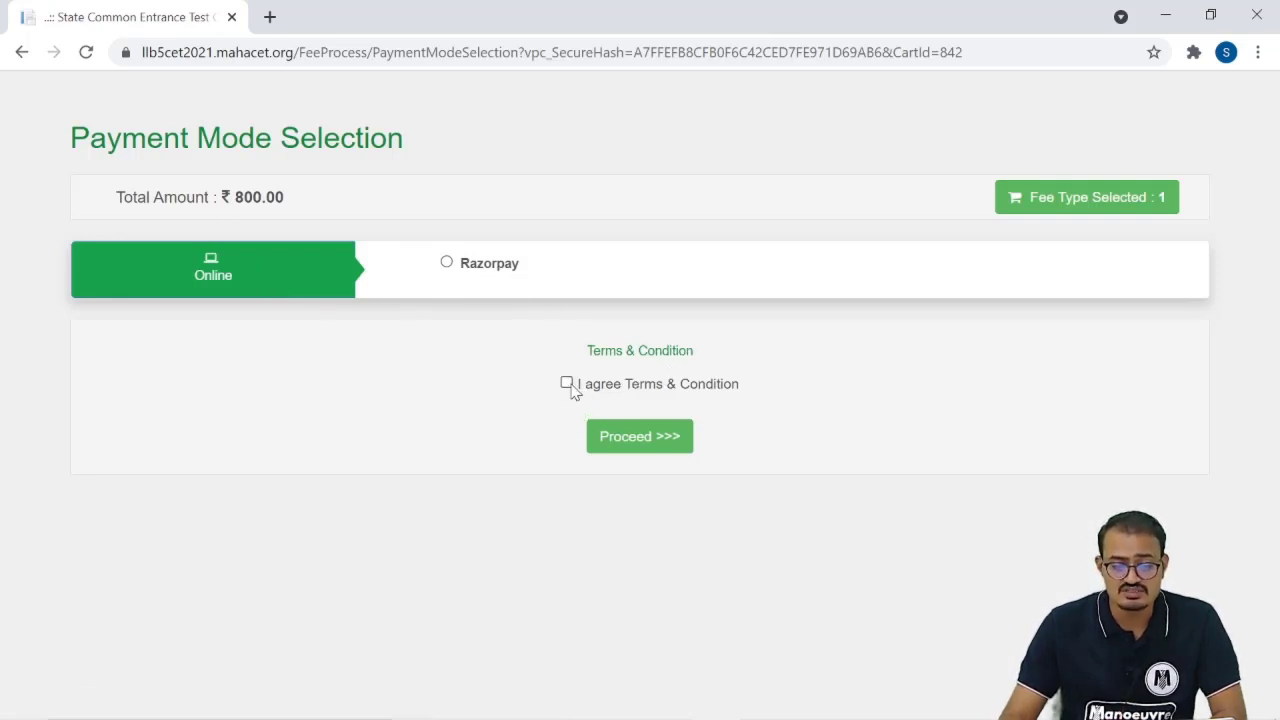
Agree to the Terms & Conditions, select Razorpay as payment mode, and proceed
click(618, 438)
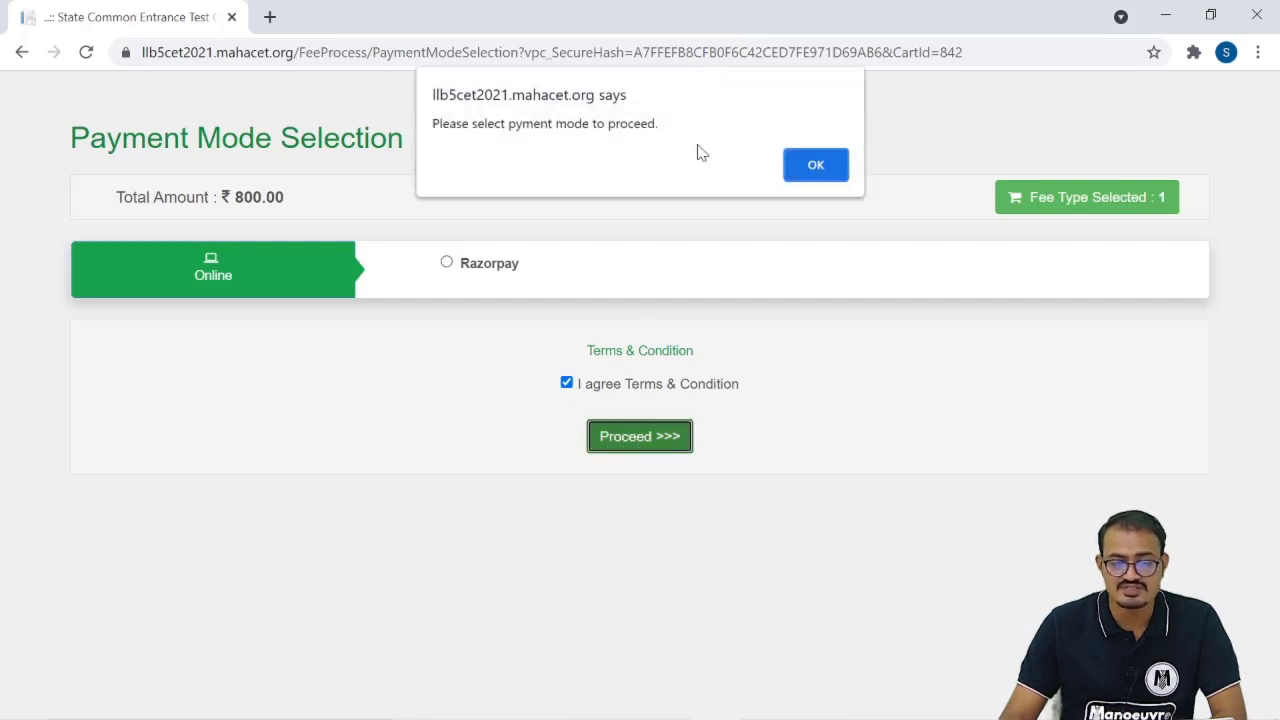
click(448, 262)
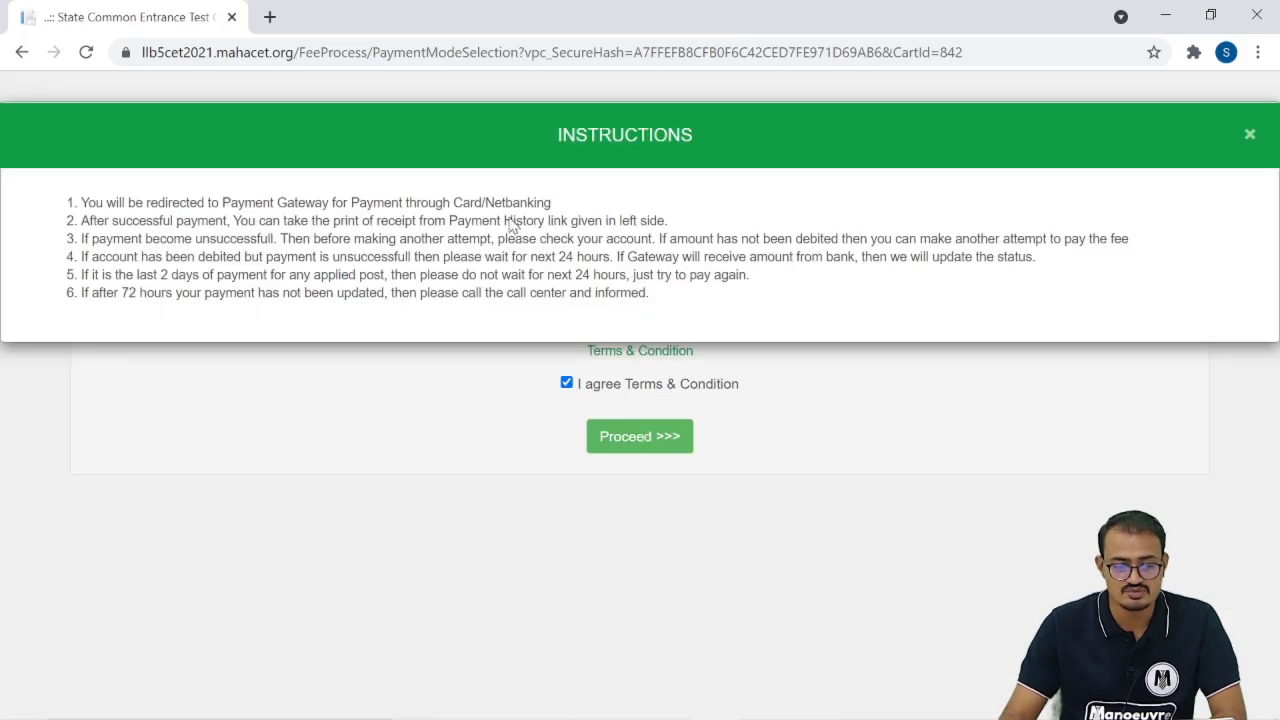
click(642, 448)
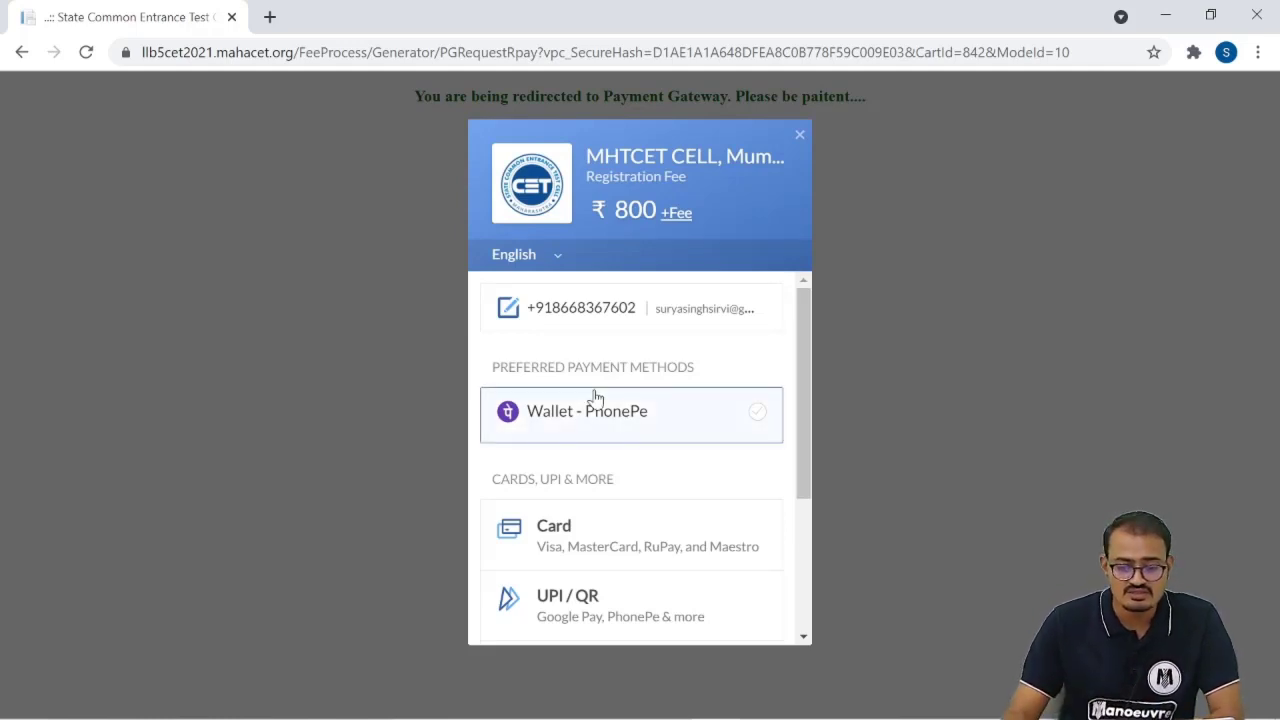
scroll(631, 425, down, 1)
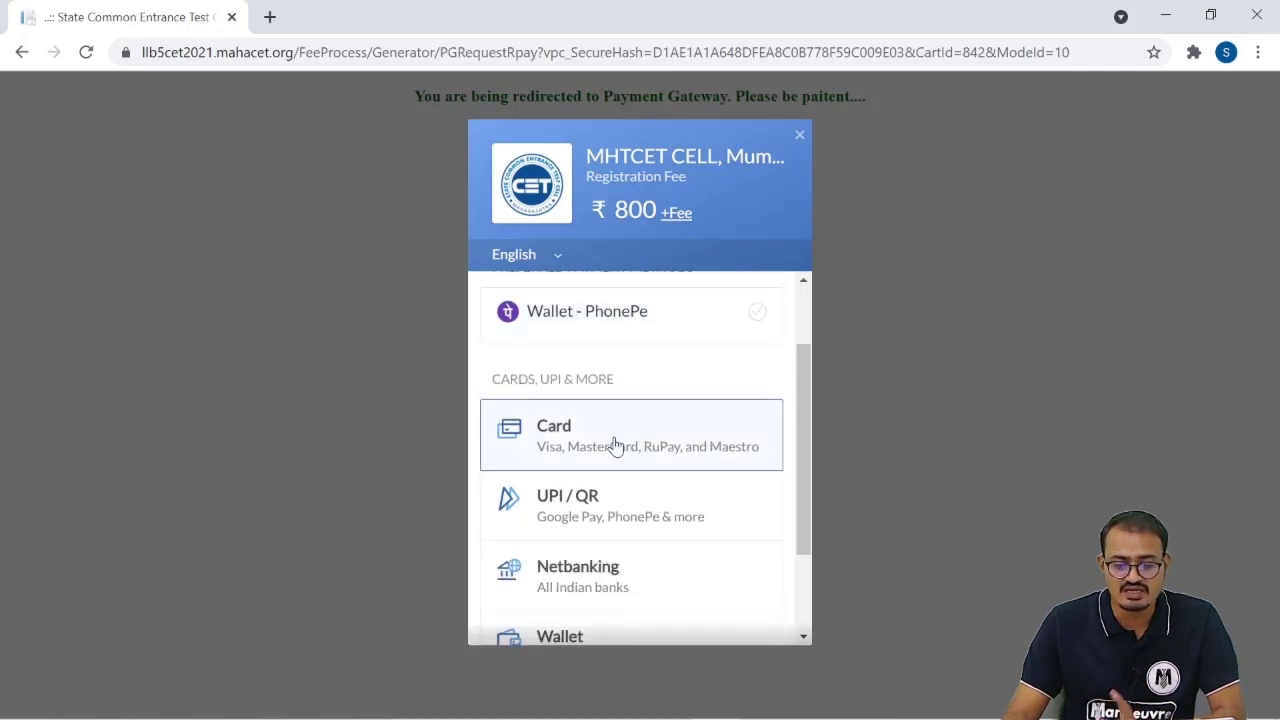
scroll(623, 517, down, 1)
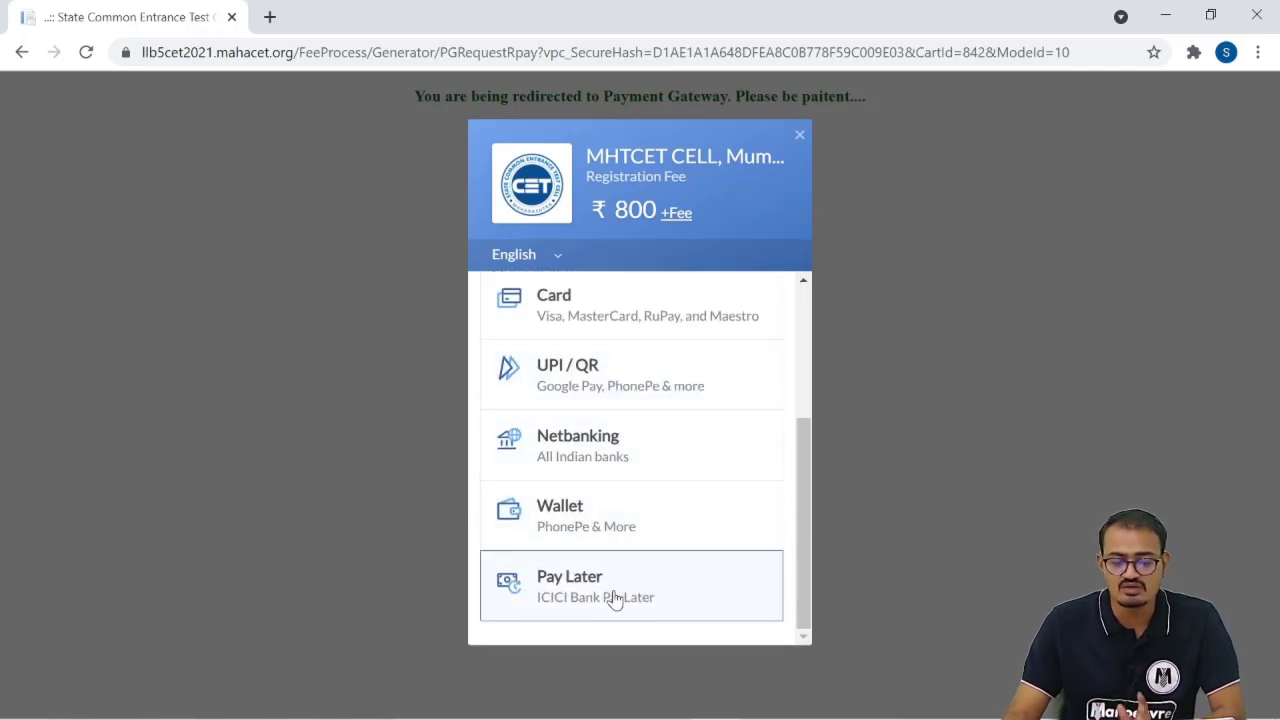
scroll(681, 516, up, 2)
scroll(665, 460, down, 1)
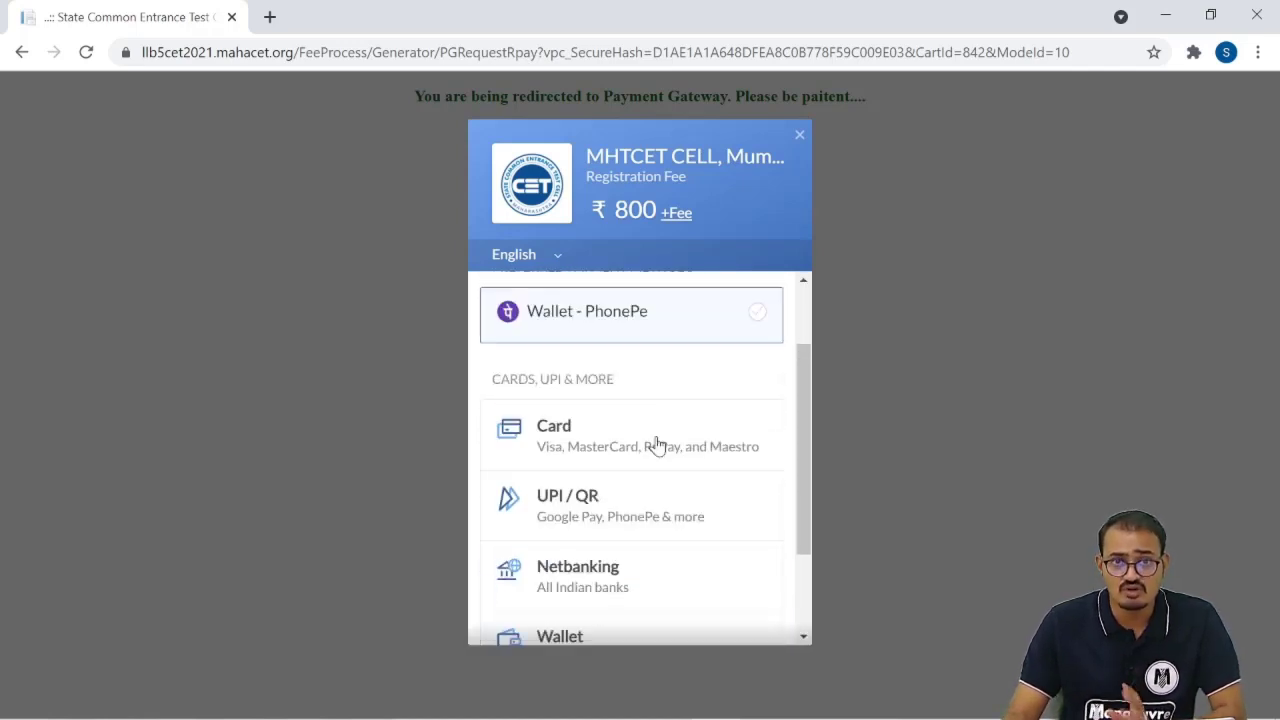
scroll(657, 444, down, 1)
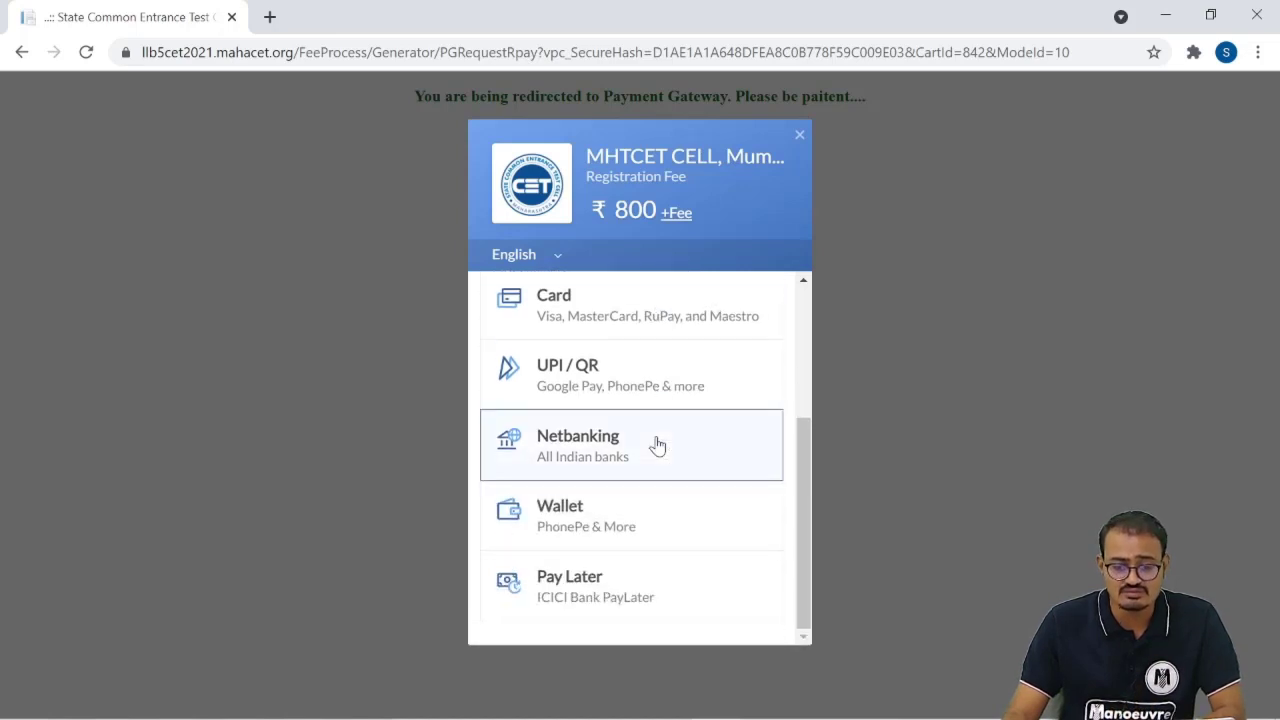
scroll(657, 444, up, 2)
scroll(657, 444, down, 2)
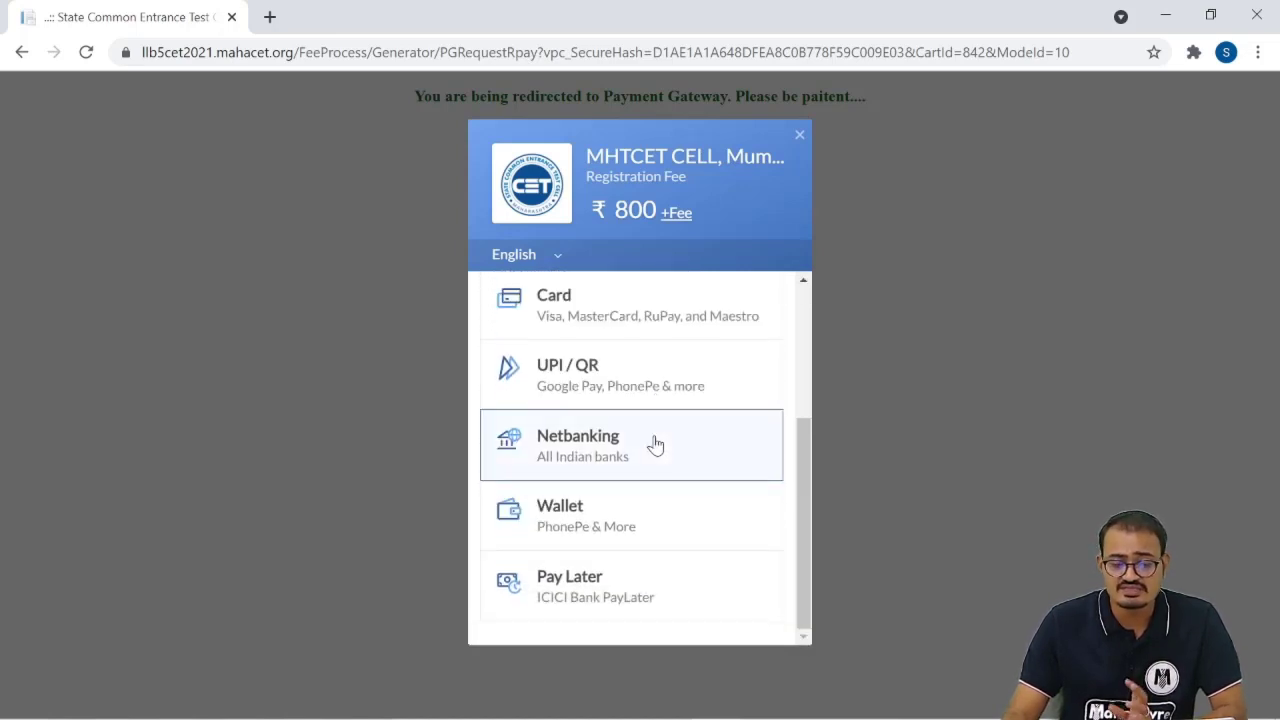